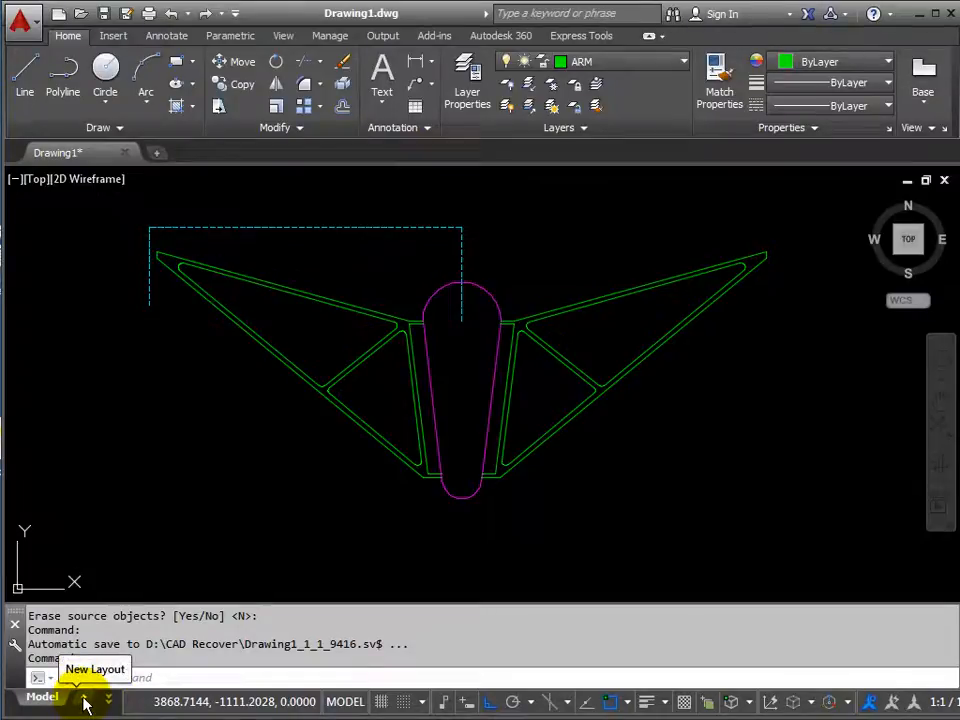
Create a new layout in the drawing and switch from model space to Layout1.
{"action": "left_click", "coordinate": [85, 699]}
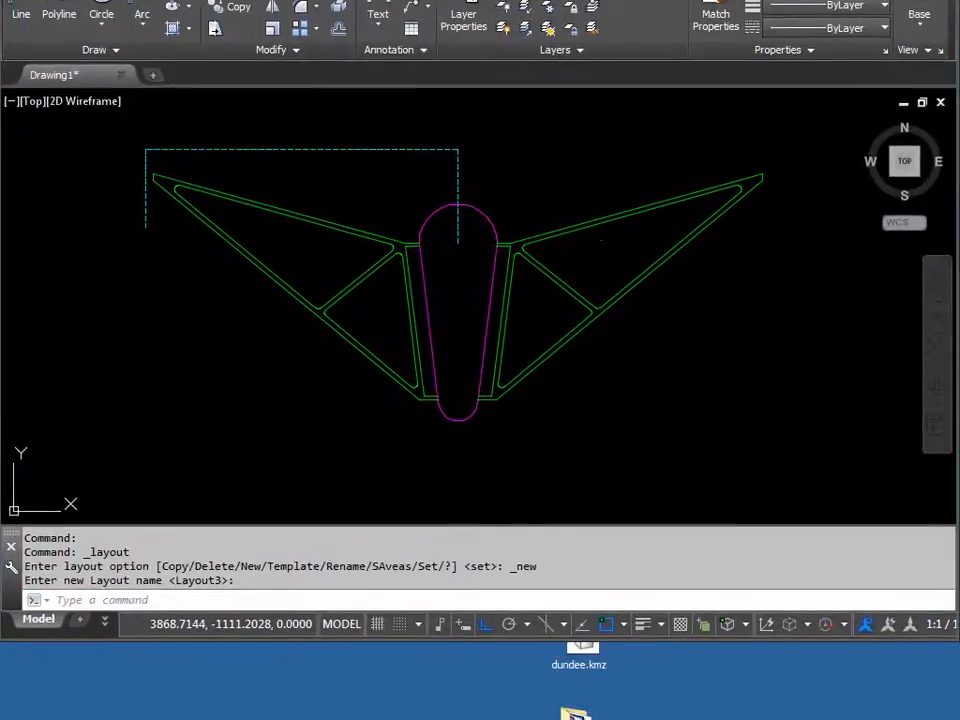
{"action": "left_click_drag", "start_coordinate": [480, 0], "coordinate": [483, 0]}
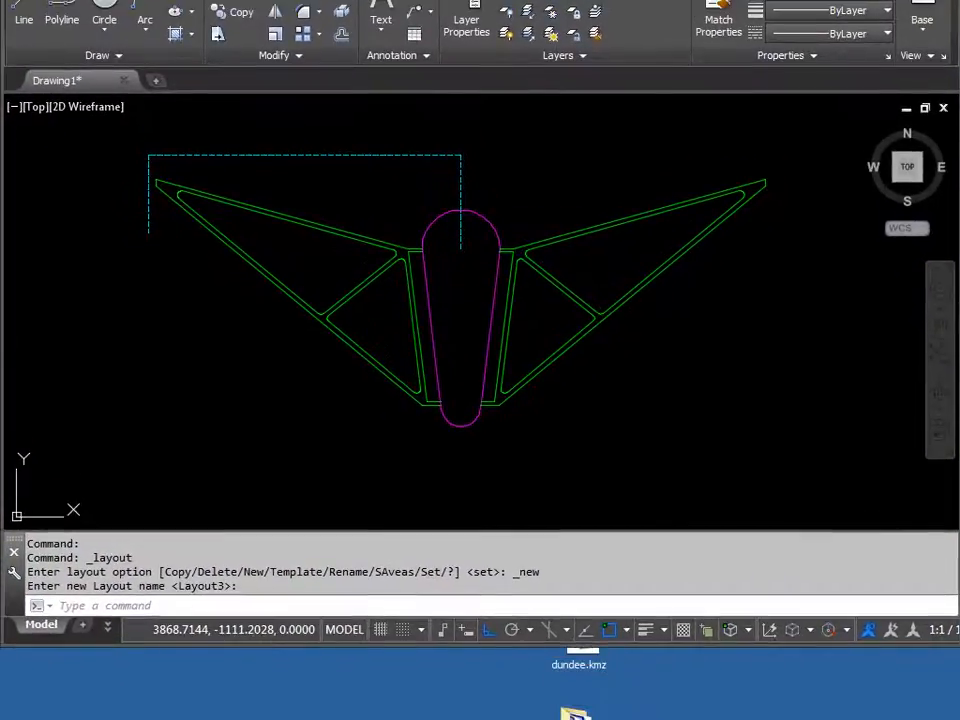
{"action": "left_click", "coordinate": [108, 630]}
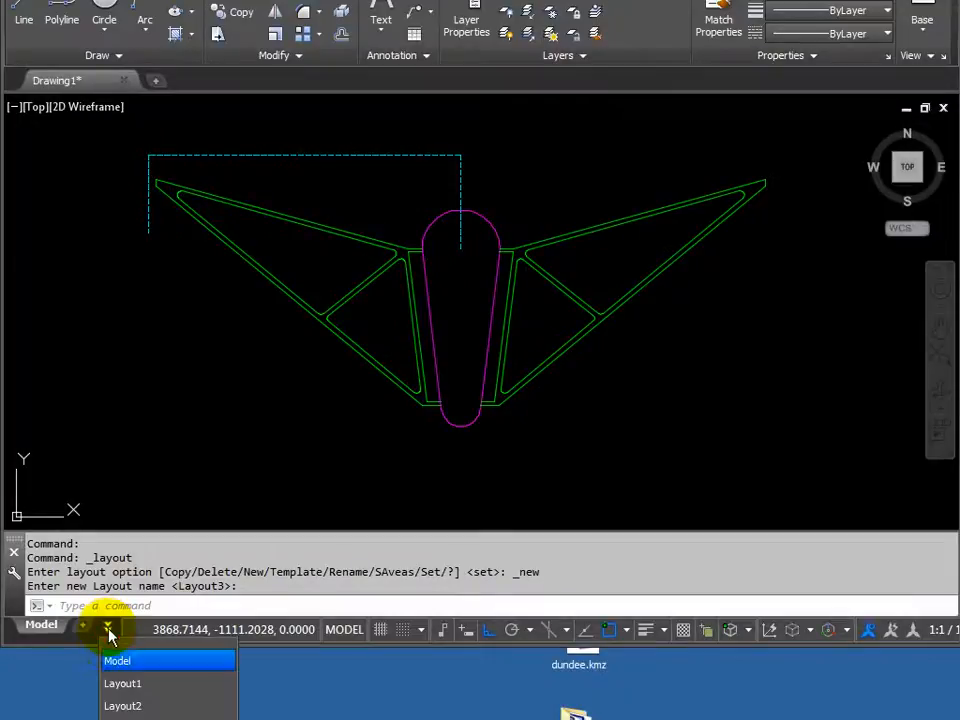
{"action": "left_click", "coordinate": [128, 686]}
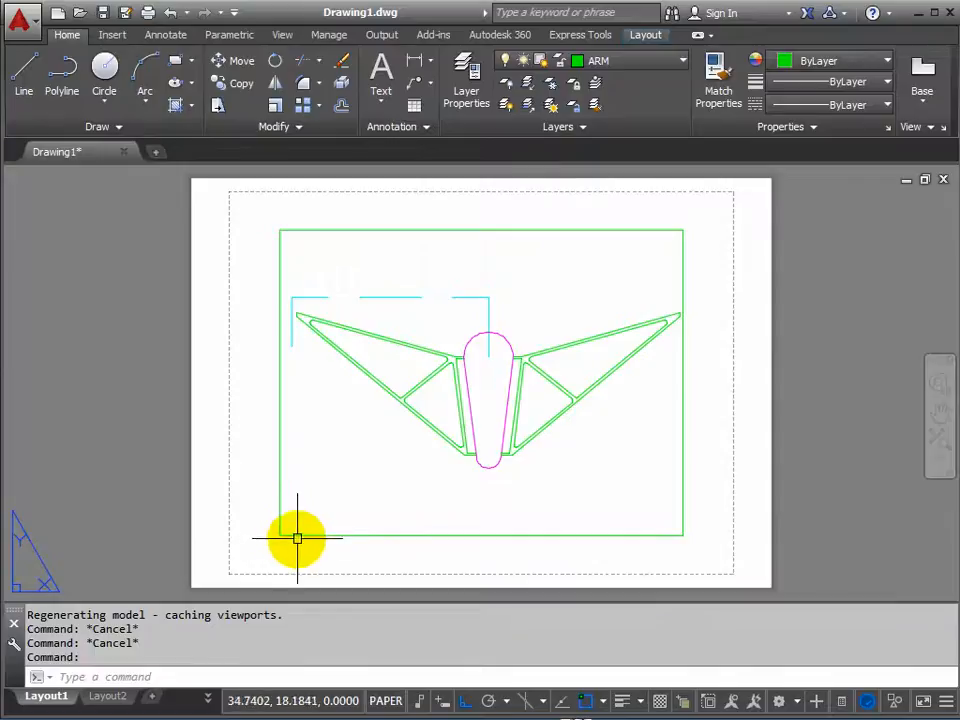
Modify the page setup of Layout1 to plot with the DWG To PDF.pc3 plotter.
{"action": "mouse_move", "coordinate": [329, 535]}
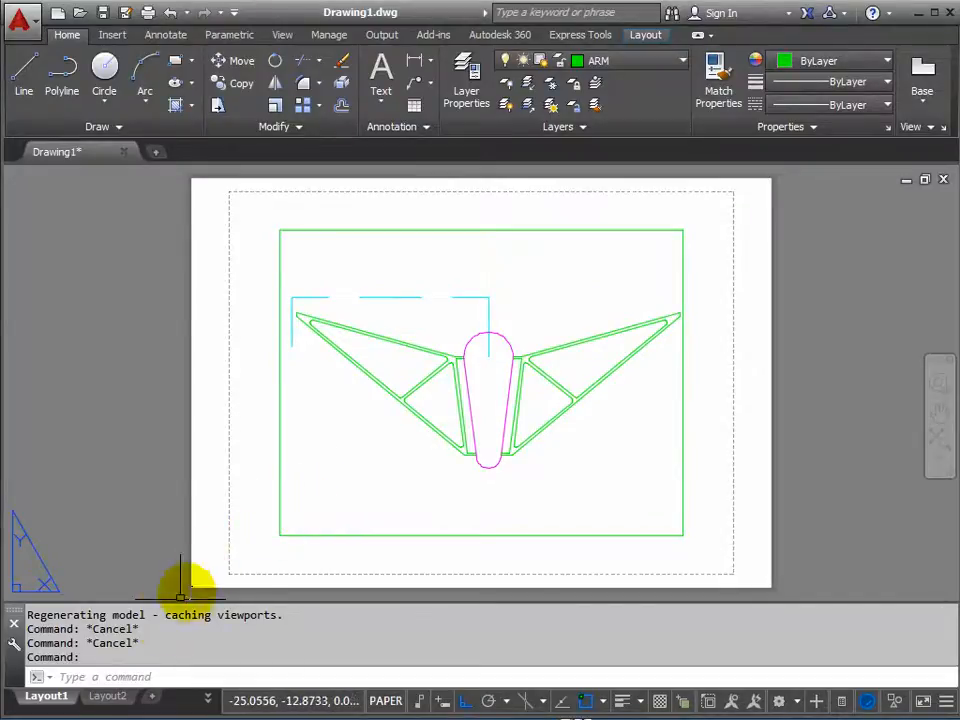
{"action": "right_click", "coordinate": [50, 702]}
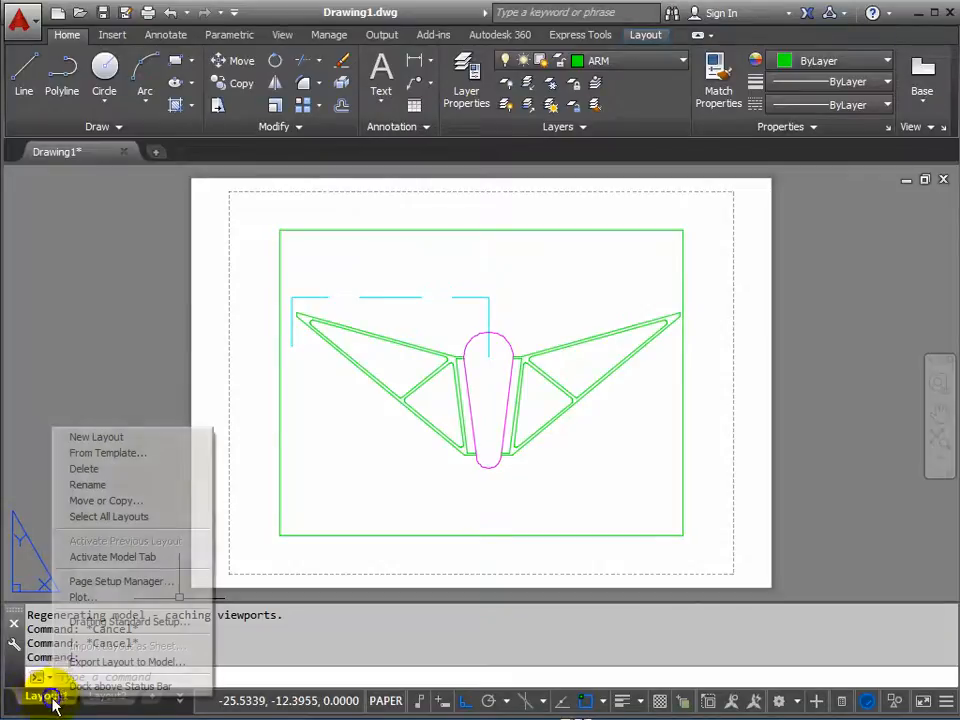
{"action": "left_click", "coordinate": [122, 581]}
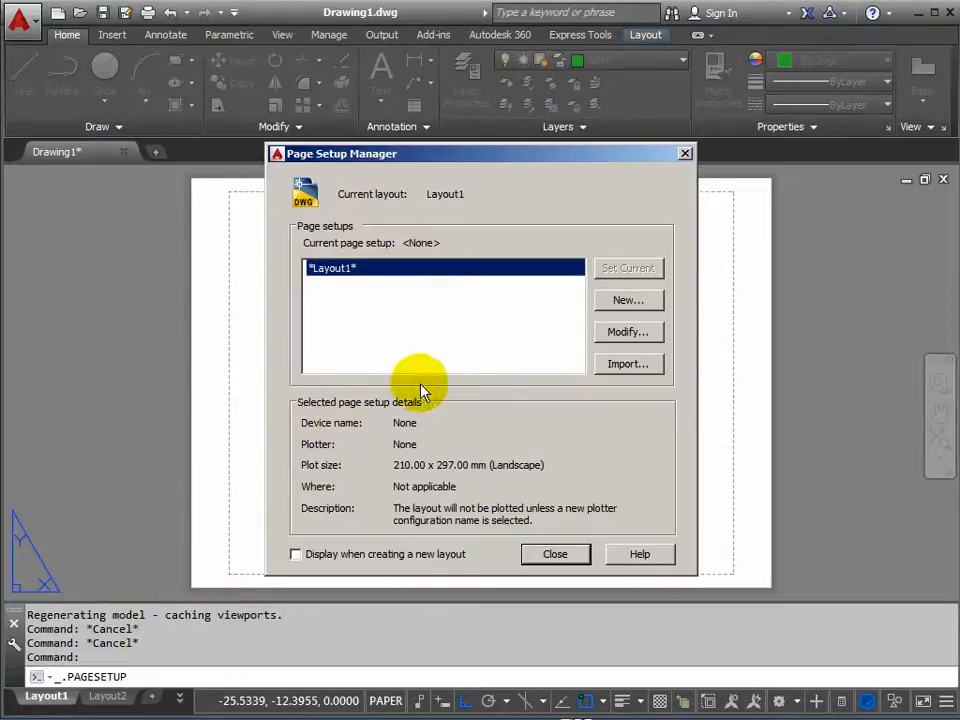
{"action": "left_click", "coordinate": [634, 334]}
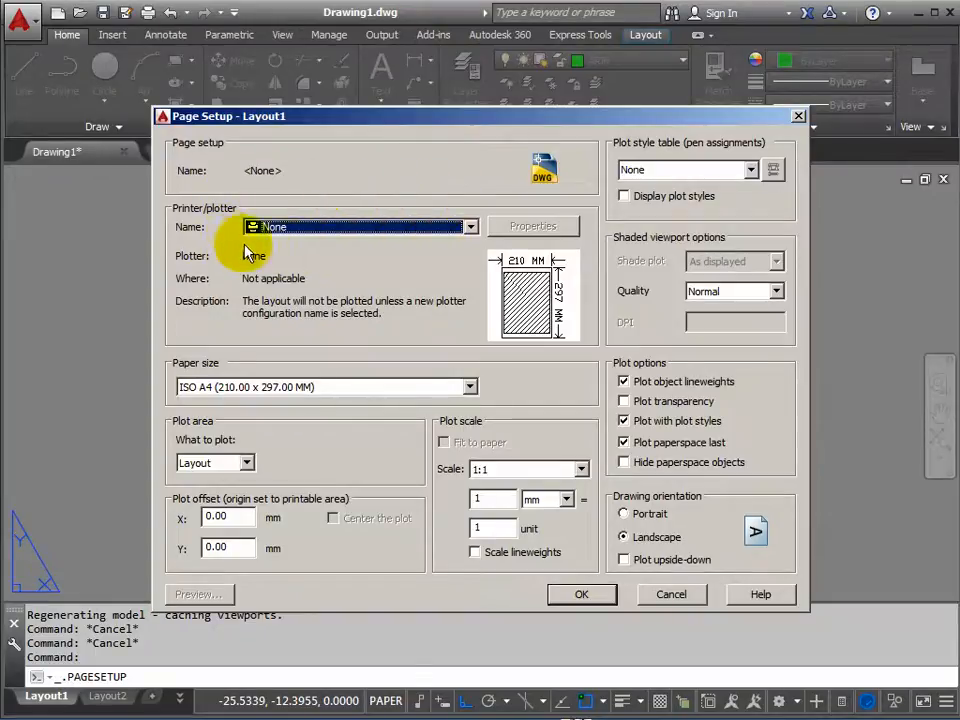
{"action": "left_click", "coordinate": [470, 228]}
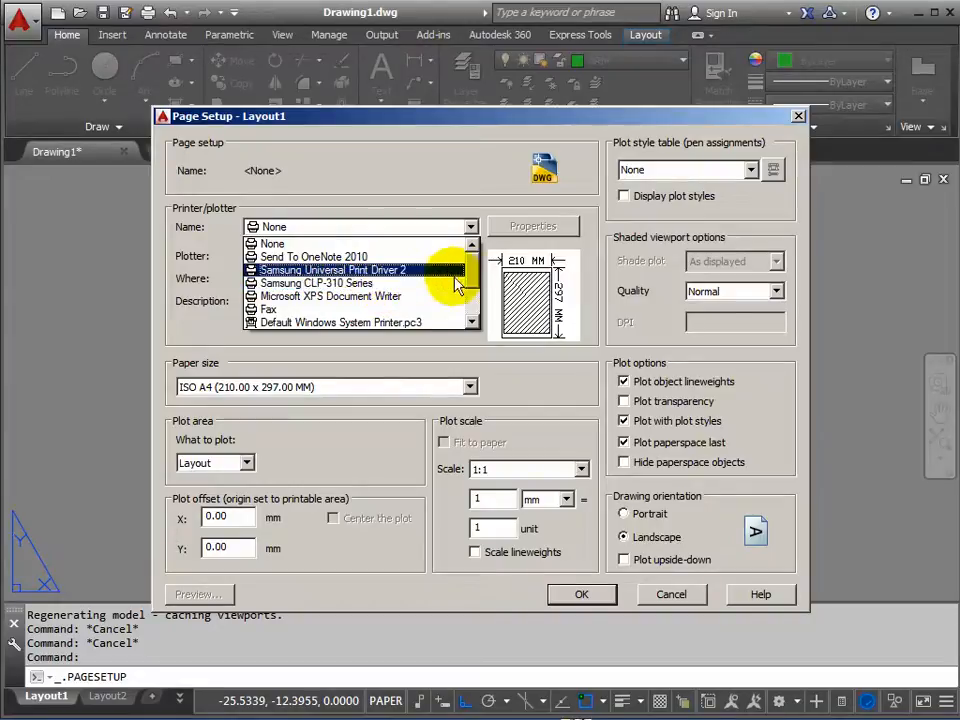
{"action": "left_click_drag", "start_coordinate": [474, 283], "coordinate": [471, 300]}
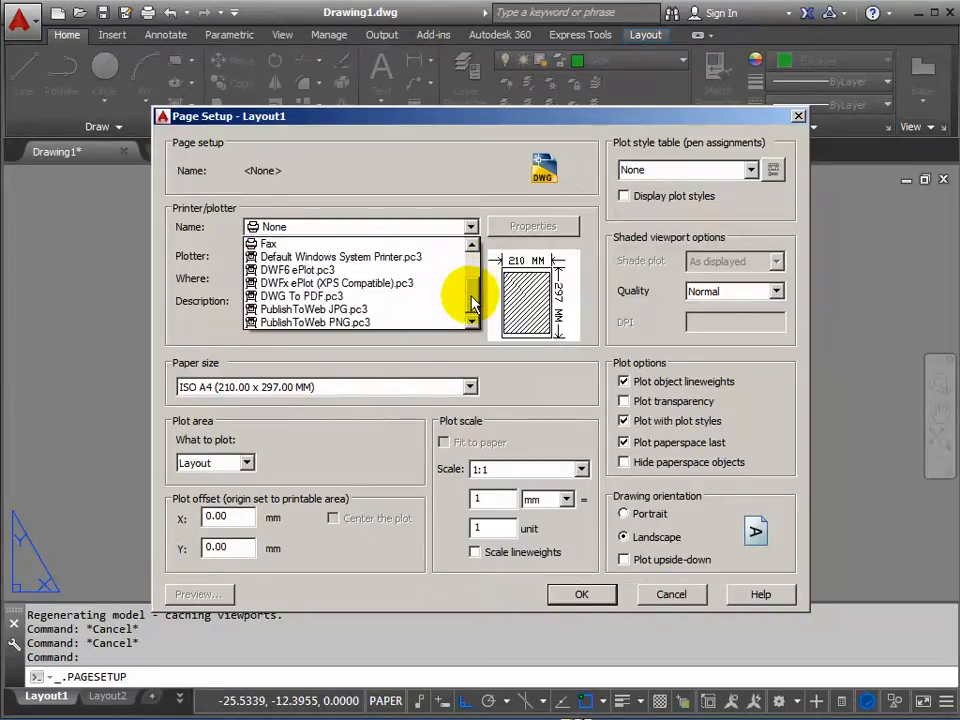
{"action": "left_click", "coordinate": [318, 298]}
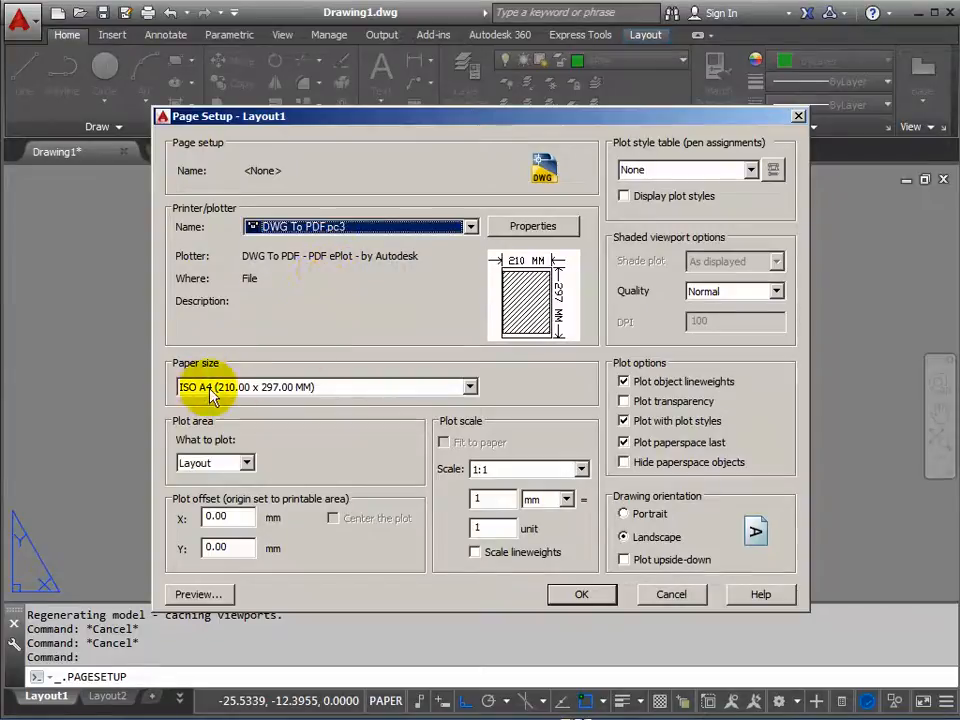
Set the paper size of the Layout1 page setup to ISO A3 (420.00 x 297.00 MM).
{"action": "left_click", "coordinate": [469, 387]}
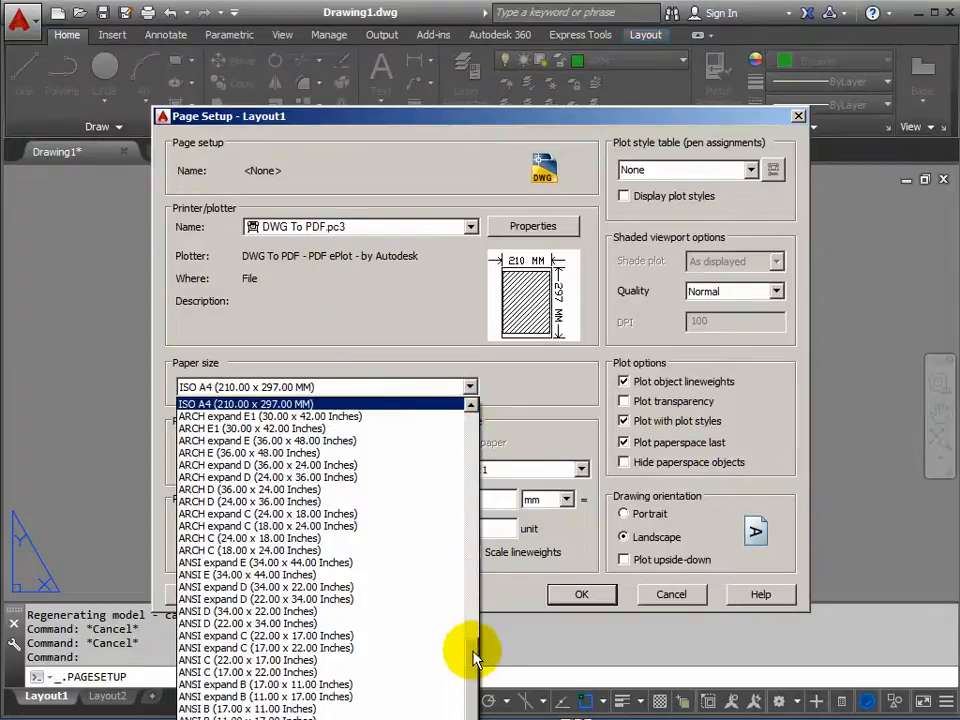
{"action": "scroll", "coordinate": [474, 636], "scroll_direction": "up", "scroll_amount": 2}
{"action": "left_click_drag", "start_coordinate": [474, 636], "coordinate": [474, 588]}
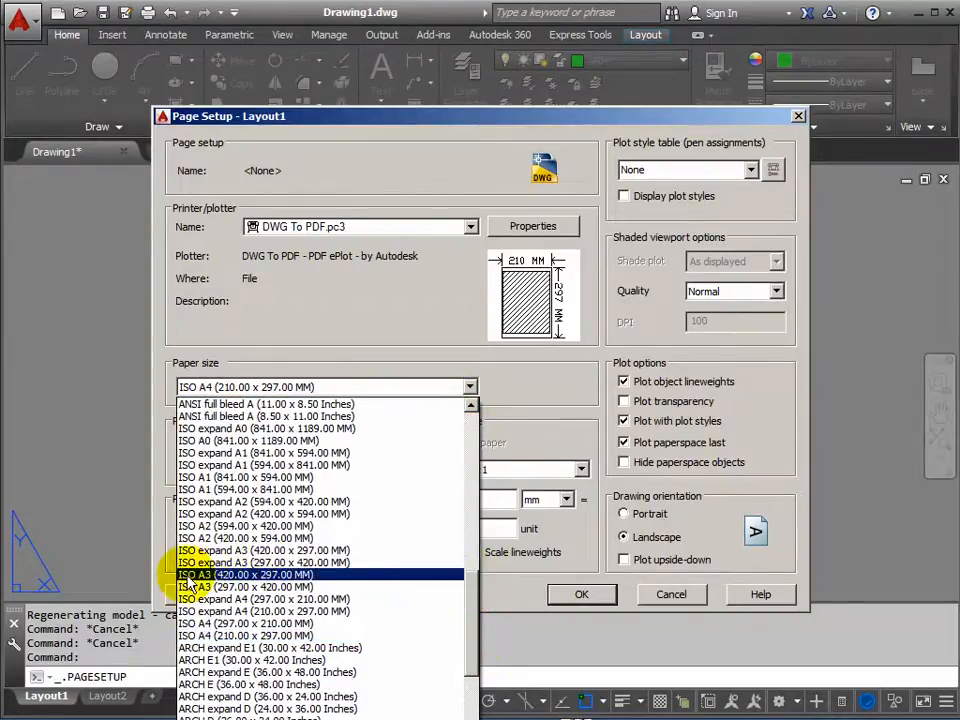
{"action": "left_click", "coordinate": [302, 575]}
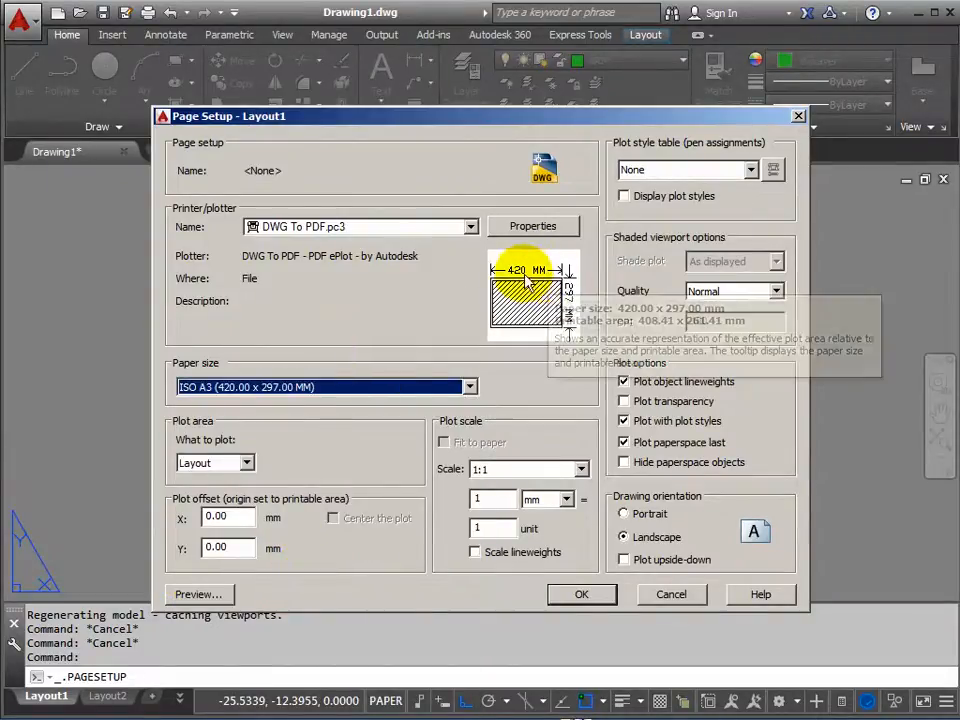
{"action": "mouse_move", "coordinate": [554, 337]}
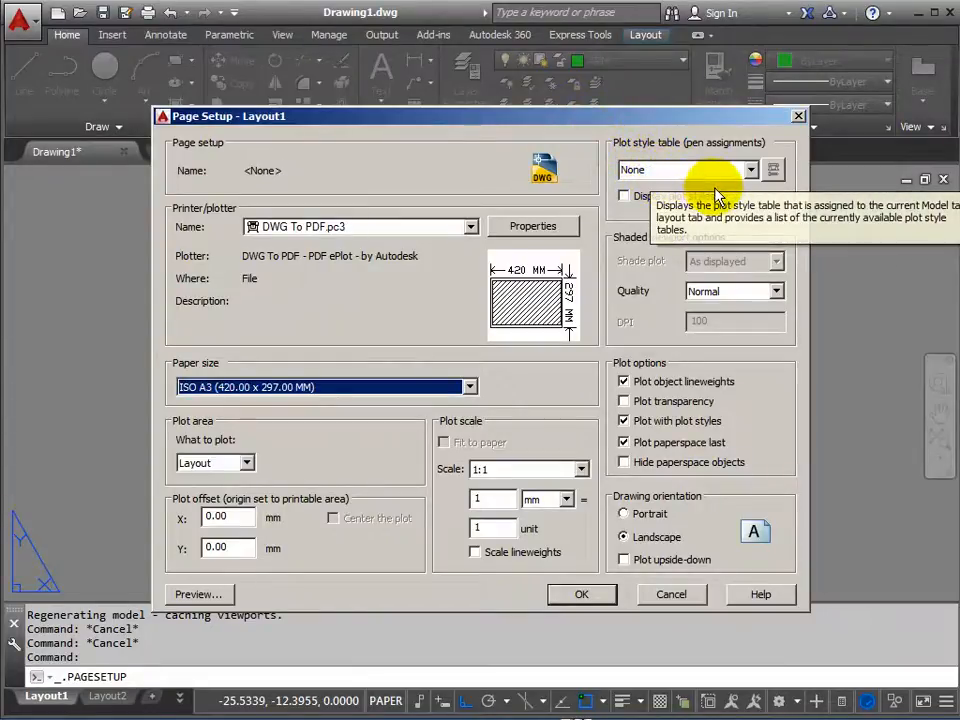
Assign the acad.ctb plot style table to the Layout1 page setup.
{"action": "mouse_move", "coordinate": [621, 120]}
{"action": "left_mouse_down"}
{"action": "mouse_move", "coordinate": [604, 302]}
{"action": "mouse_move", "coordinate": [570, 467]}
{"action": "mouse_move", "coordinate": [635, 128]}
{"action": "left_mouse_up"}
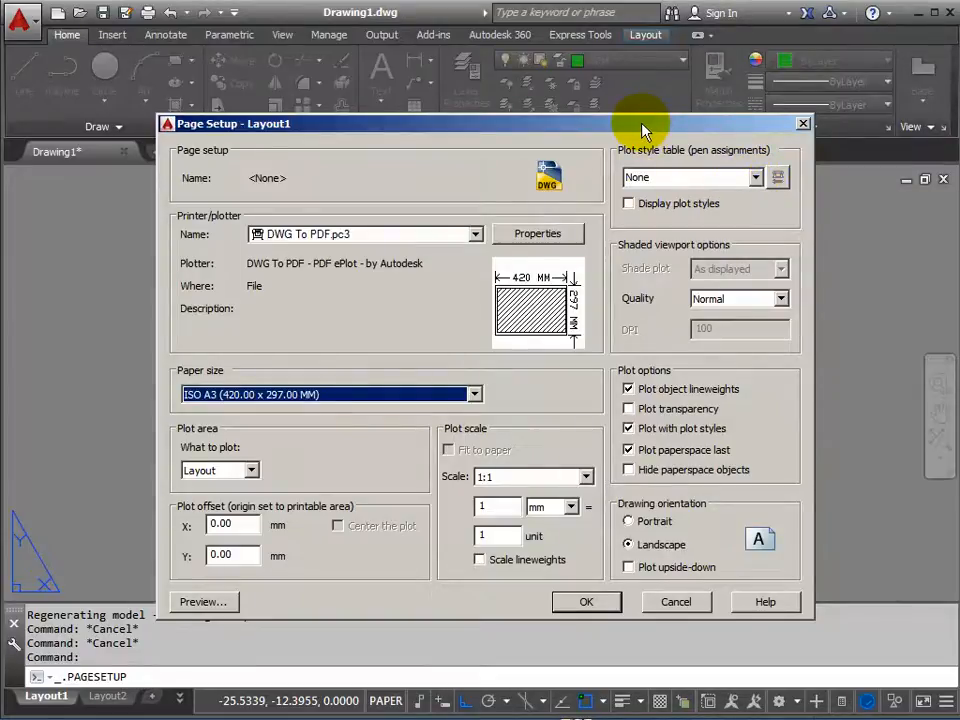
{"action": "left_click_drag", "start_coordinate": [652, 130], "coordinate": [667, 100]}
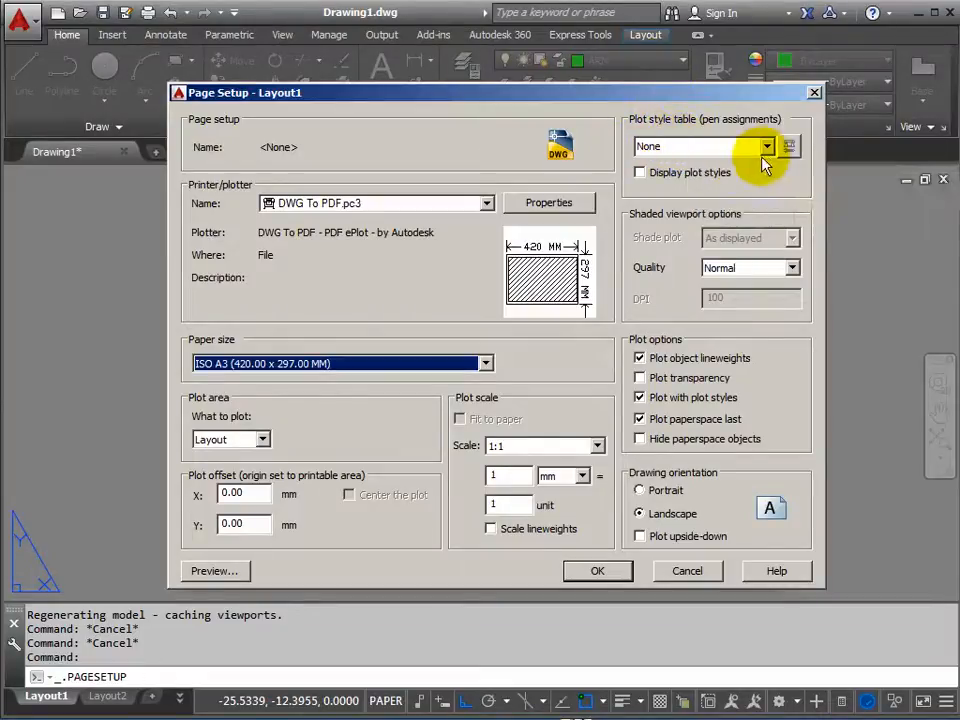
{"action": "left_click_drag", "start_coordinate": [714, 101], "coordinate": [593, 96]}
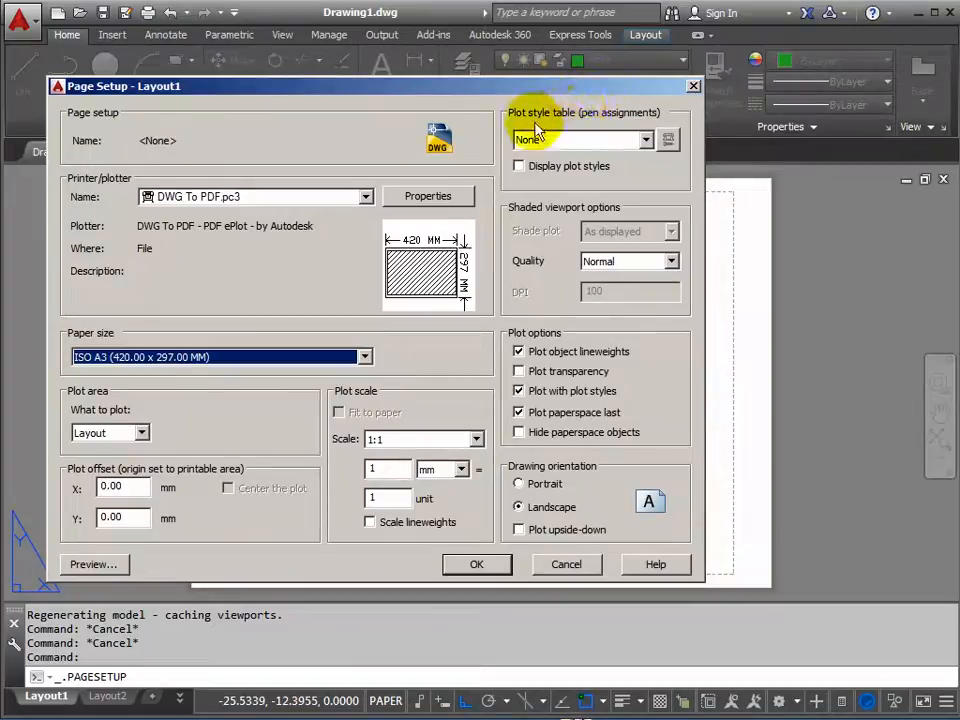
{"action": "left_click", "coordinate": [646, 141]}
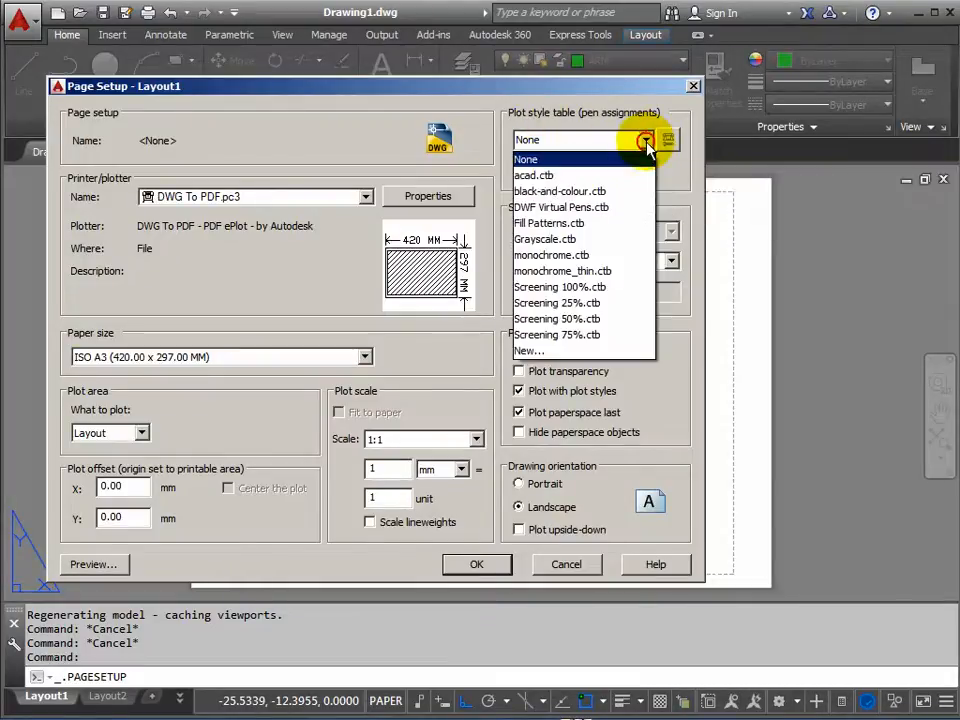
{"action": "left_click", "coordinate": [523, 177]}
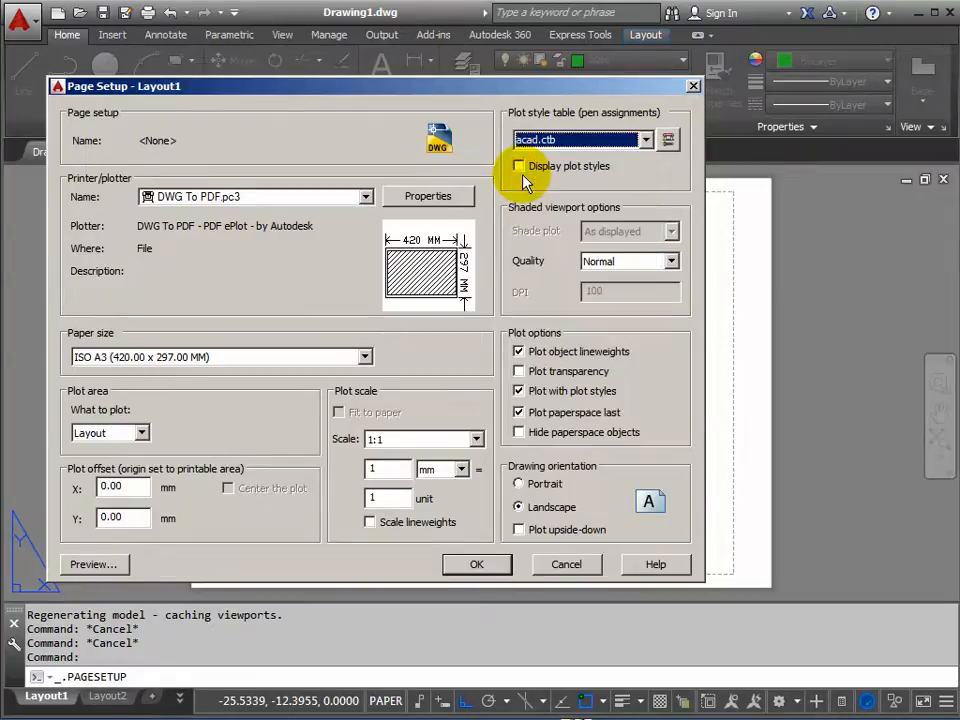
Edit the acad.ctb plot style table so that Color 1 through Color 9 plot in Black.
{"action": "left_click", "coordinate": [668, 141]}
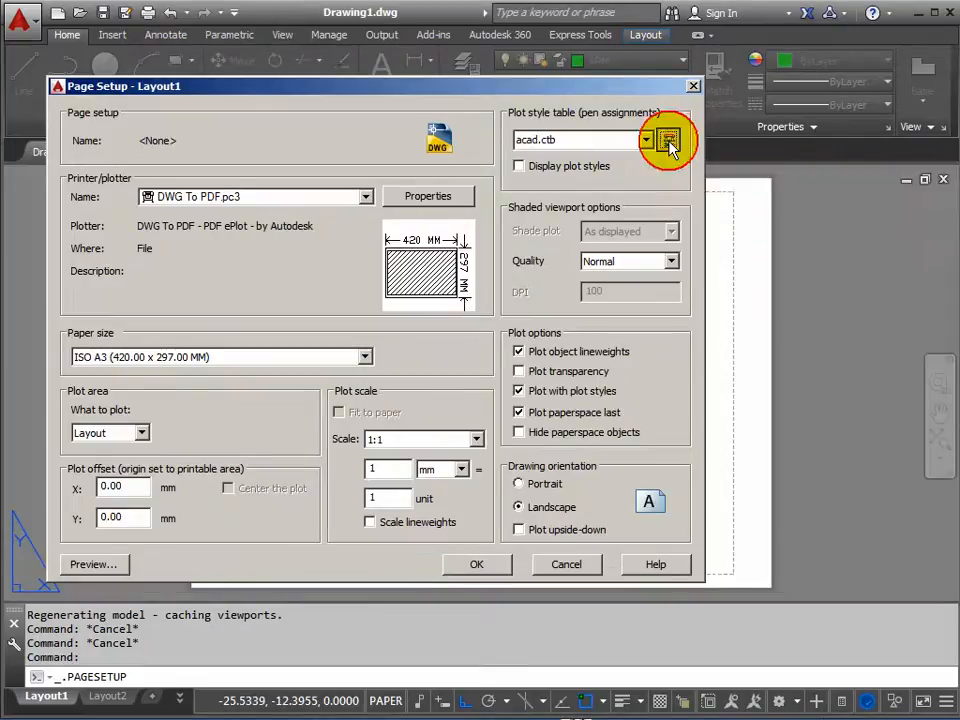
{"action": "left_click_drag", "start_coordinate": [507, 66], "coordinate": [498, 67]}
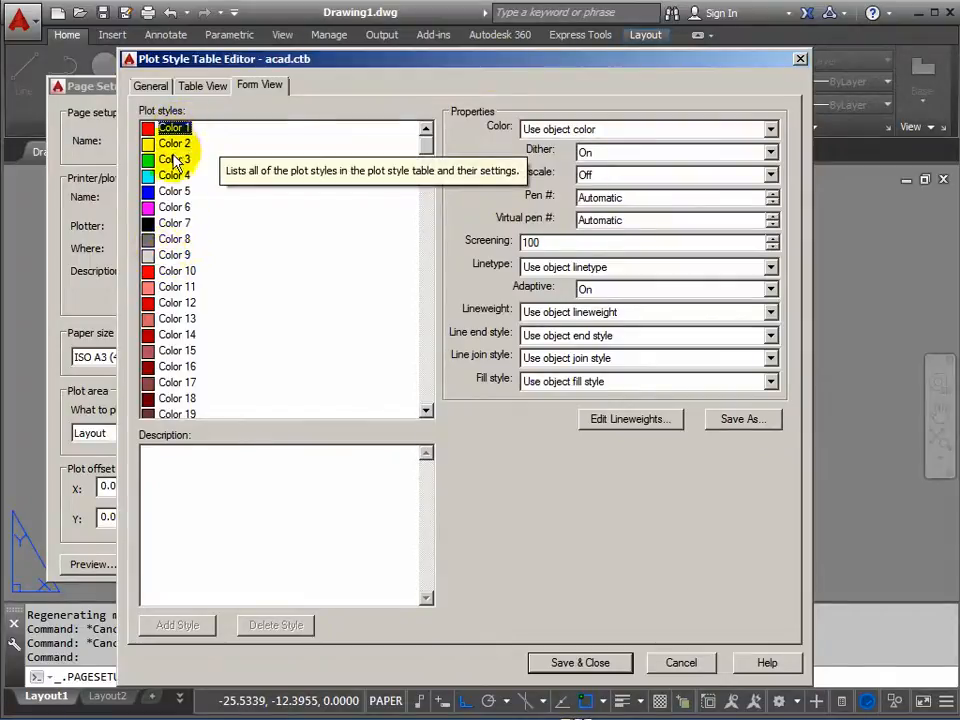
{"action": "left_click", "coordinate": [177, 256], "text": "shift"}
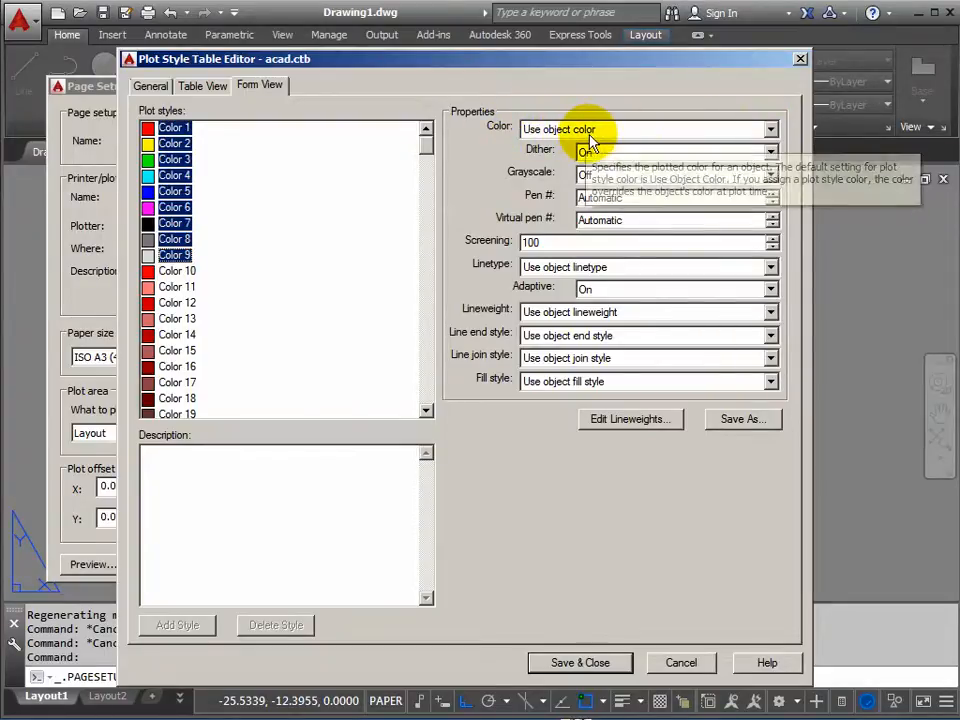
{"action": "left_click", "coordinate": [771, 130]}
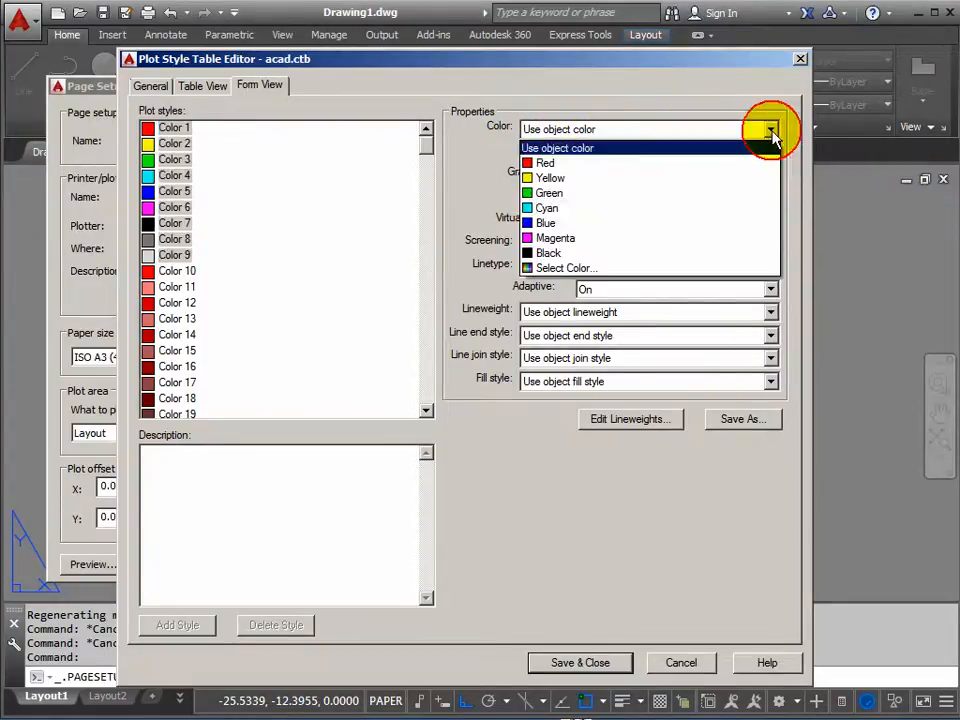
{"action": "left_click", "coordinate": [553, 255]}
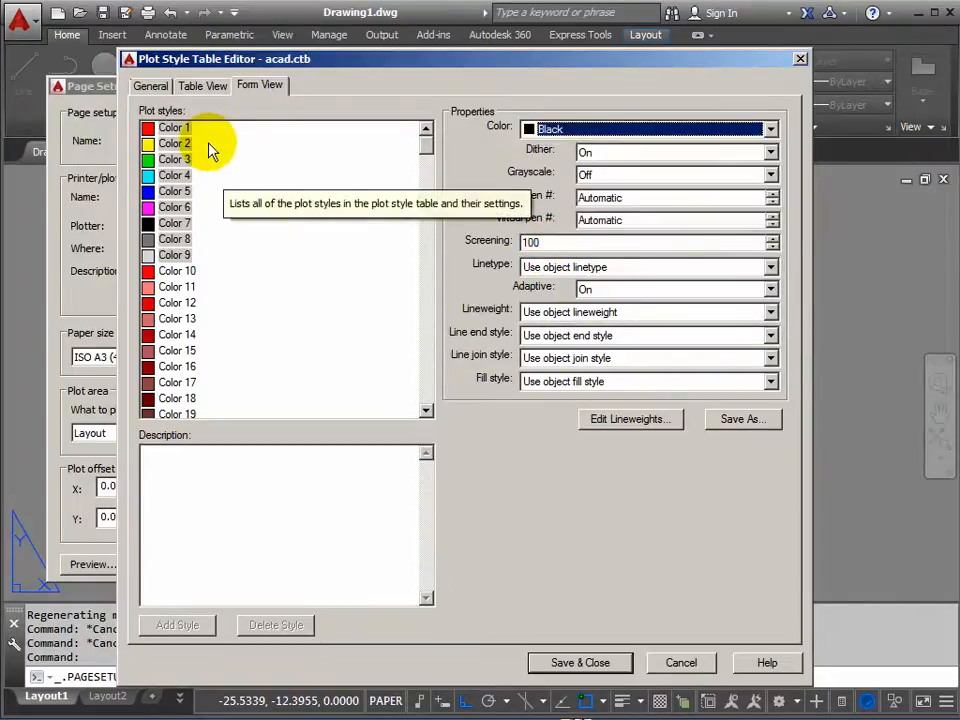
Set the lineweight of all plot styles from Color 1 through Color 255 to 0.1000 mm.
{"action": "left_click", "coordinate": [172, 128]}
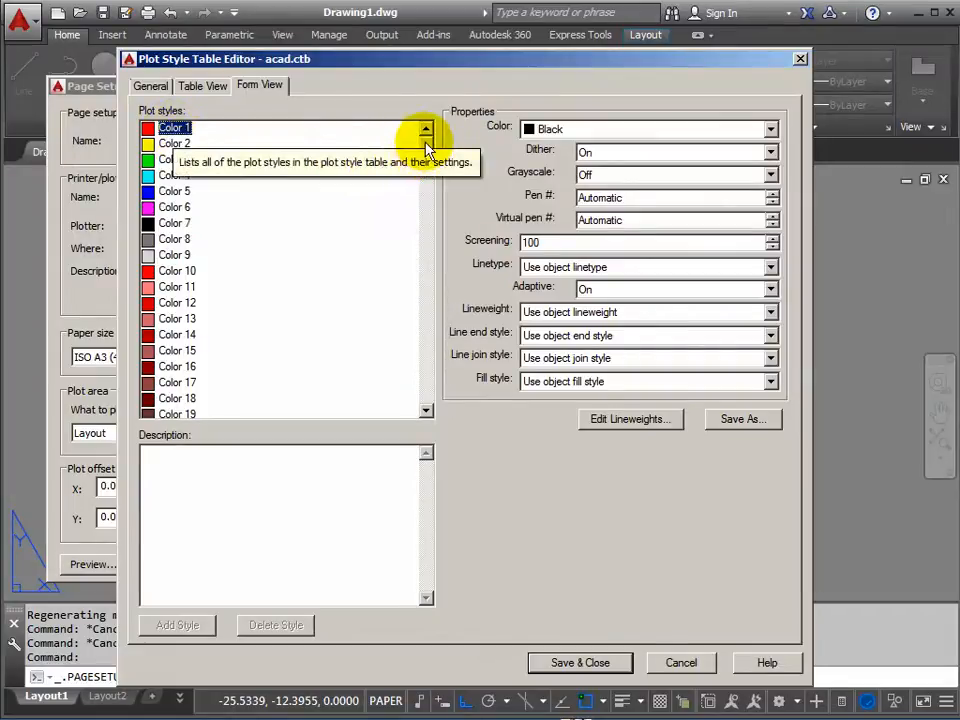
{"action": "left_click_drag", "start_coordinate": [426, 150], "coordinate": [420, 400]}
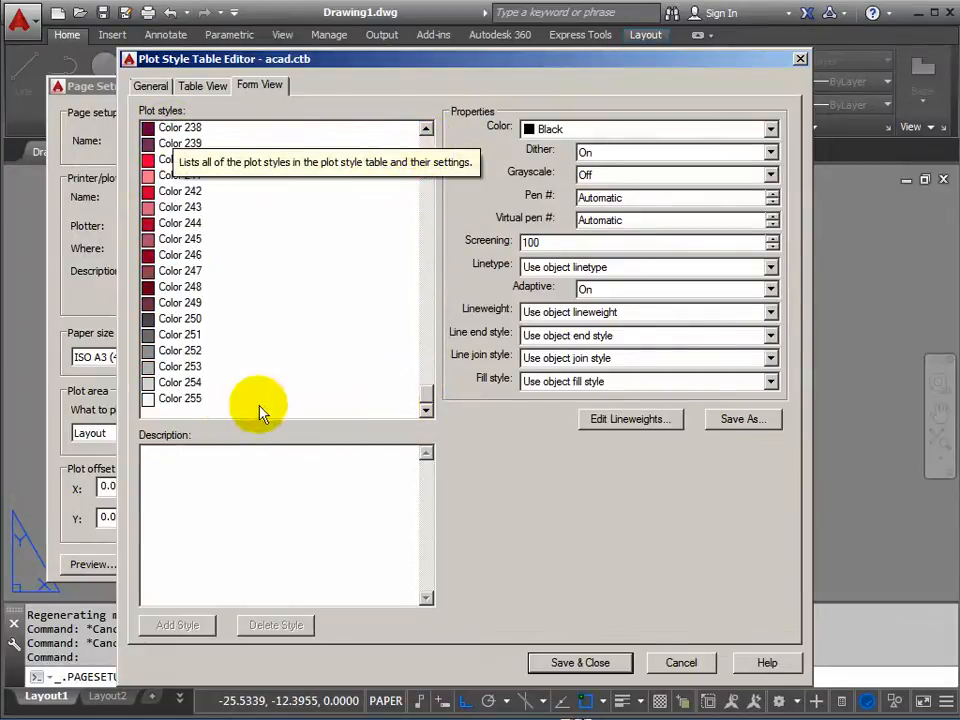
{"action": "left_click", "coordinate": [180, 399], "text": "shift"}
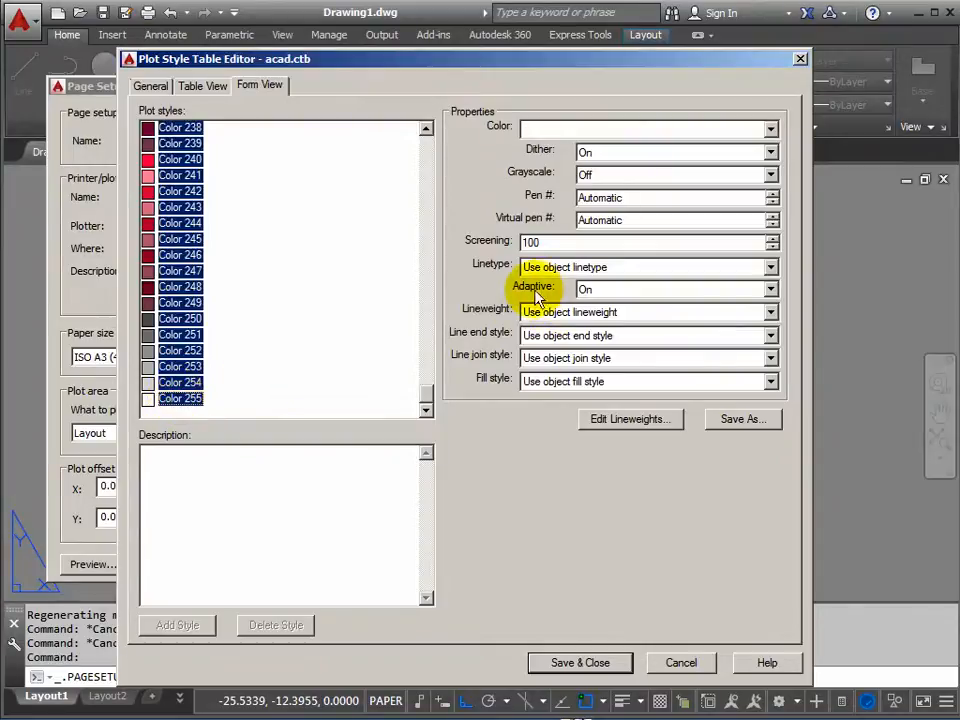
{"action": "left_click", "coordinate": [771, 313]}
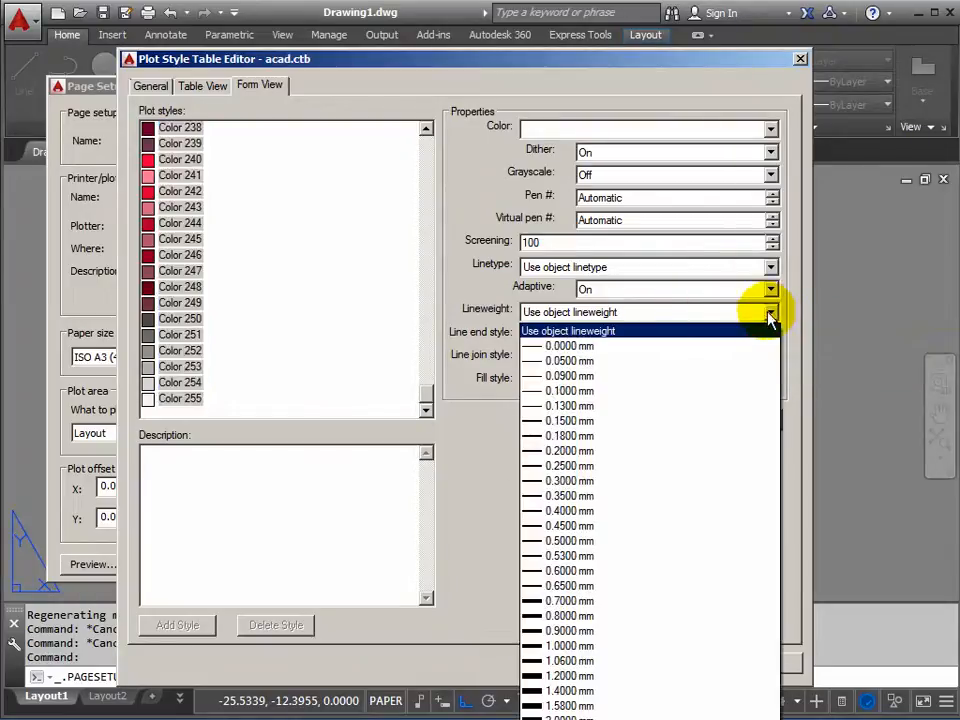
{"action": "left_click", "coordinate": [567, 391]}
Set the lineweight of the Color 2 (yellow) plot style to 0.2500 mm.
{"action": "left_click_drag", "start_coordinate": [426, 398], "coordinate": [423, 135]}
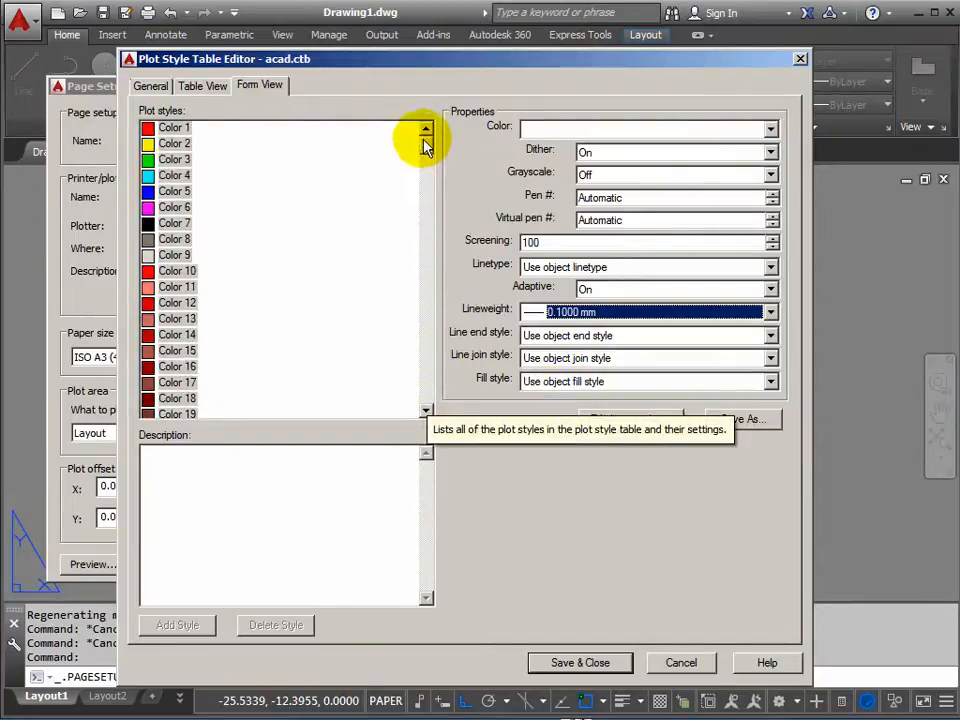
{"action": "left_click", "coordinate": [174, 146]}
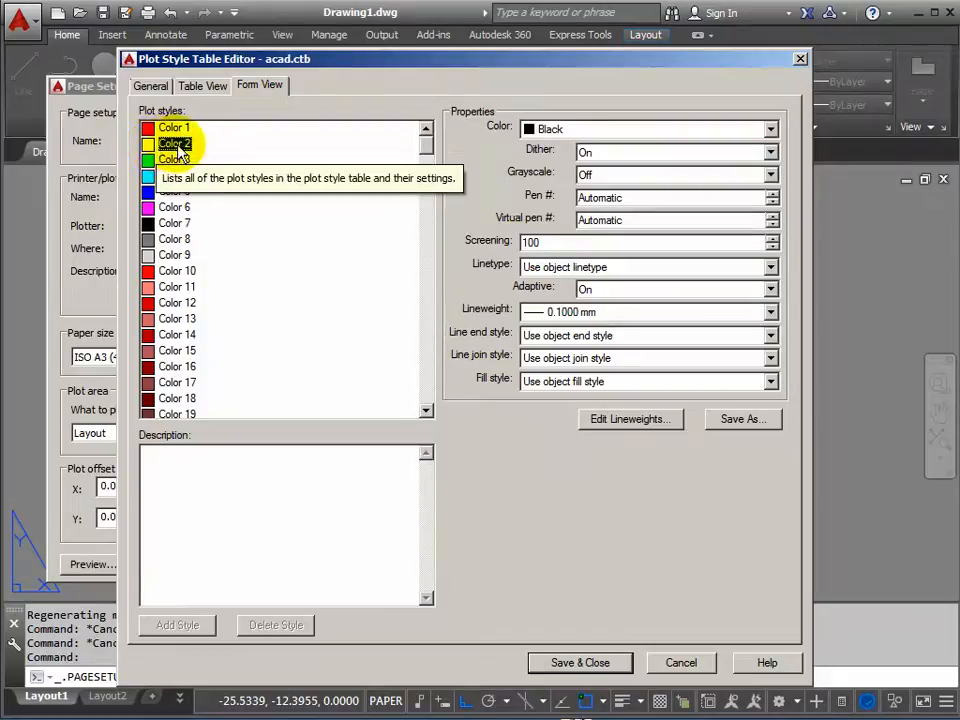
{"action": "left_click", "coordinate": [165, 146]}
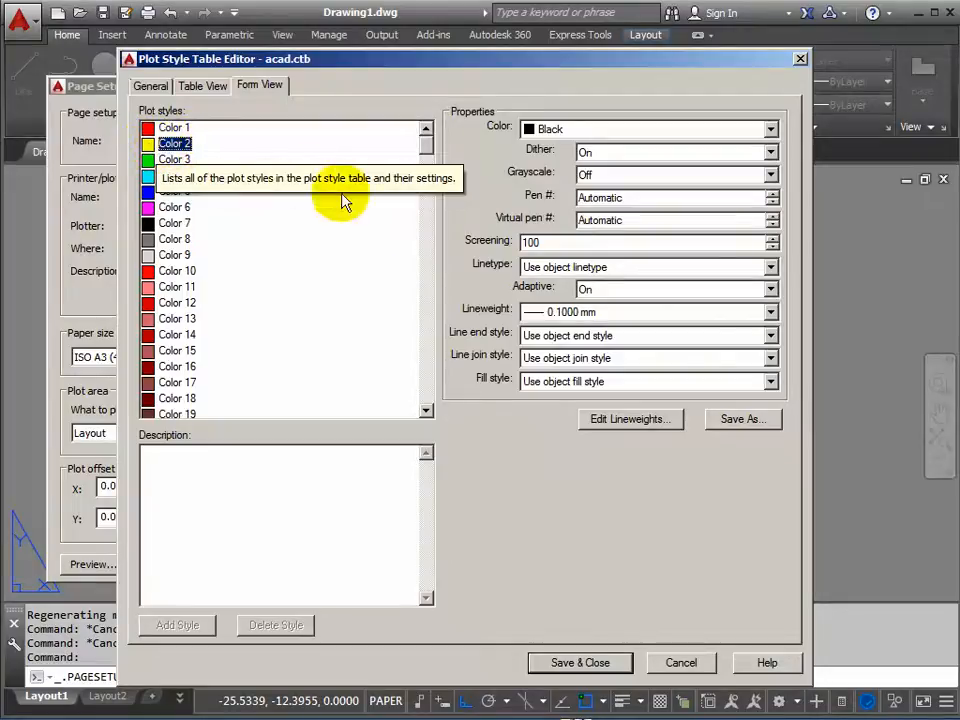
{"action": "left_click", "coordinate": [771, 316]}
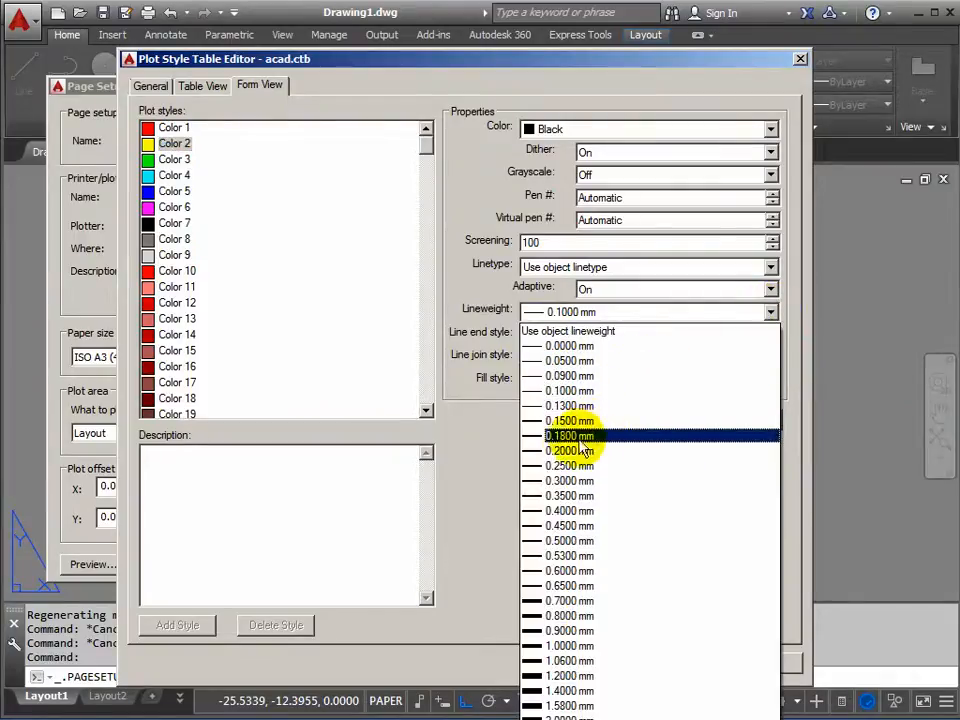
{"action": "left_click", "coordinate": [566, 466]}
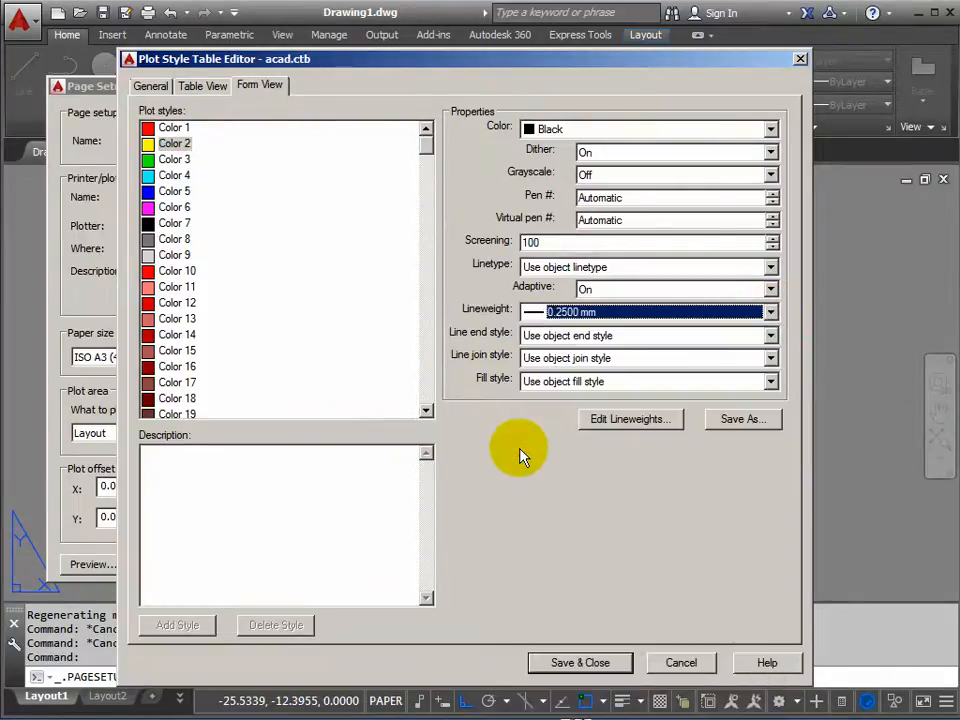
Set the lineweight of the Color 7 plot style to 0.4500 mm.
{"action": "left_click", "coordinate": [168, 223]}
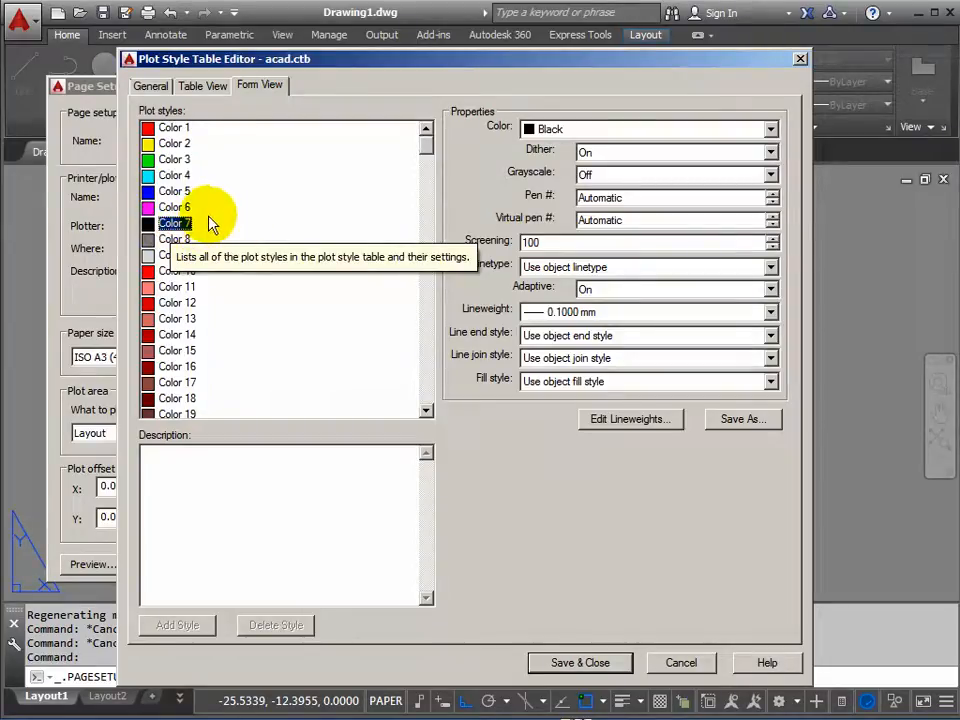
{"action": "left_click", "coordinate": [770, 312]}
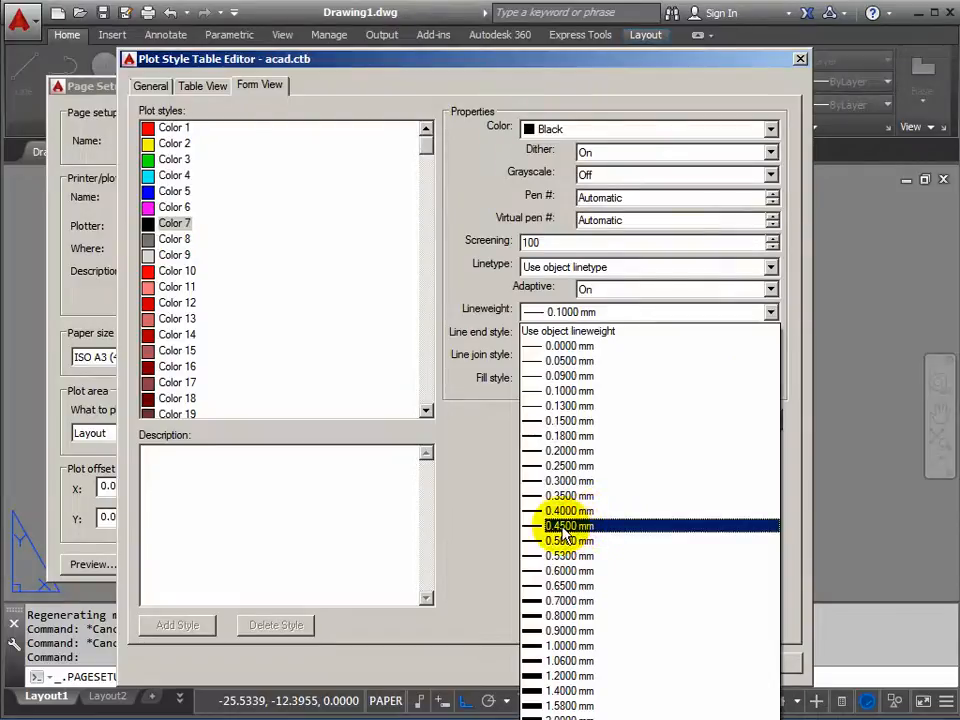
{"action": "left_click", "coordinate": [561, 527]}
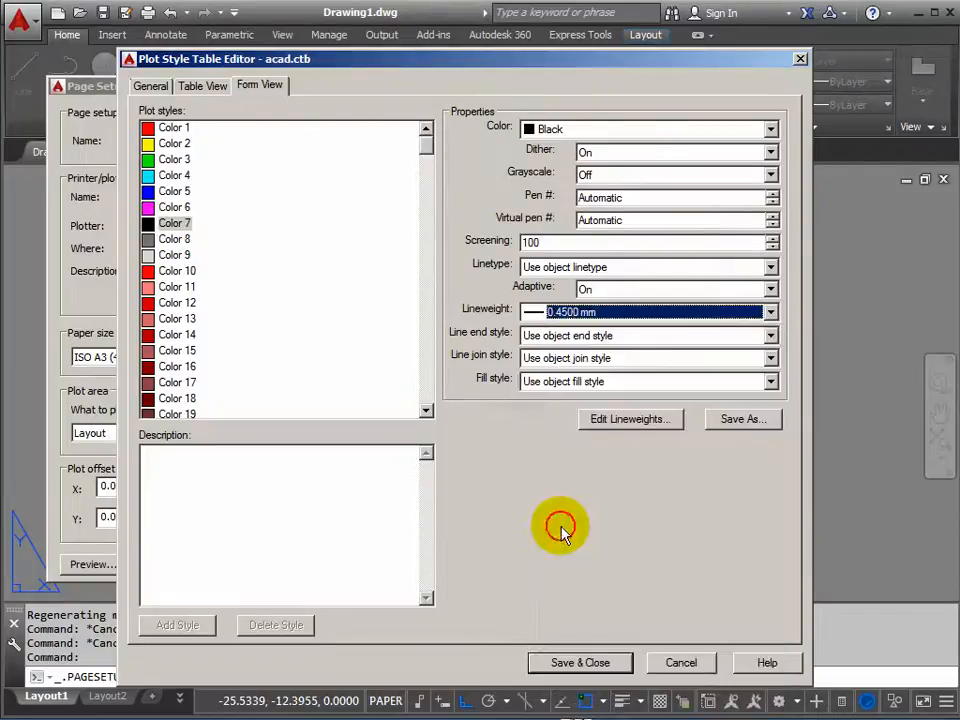
Set the lineweight of the Color 6 (magenta) plot style to 0.7000 mm.
{"action": "left_click", "coordinate": [150, 208]}
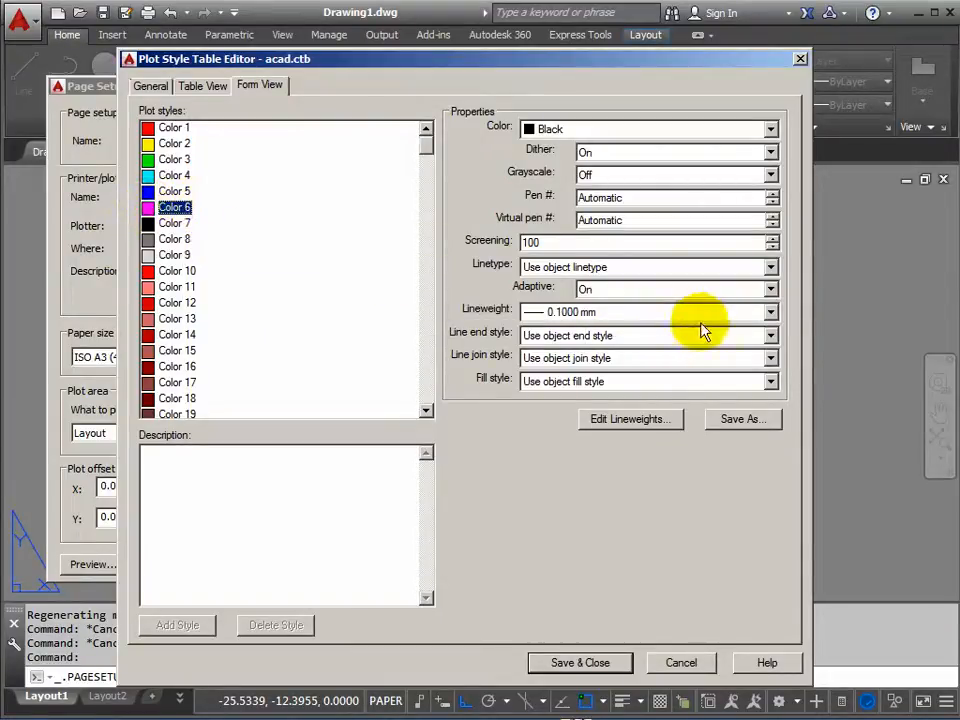
{"action": "left_click", "coordinate": [771, 314]}
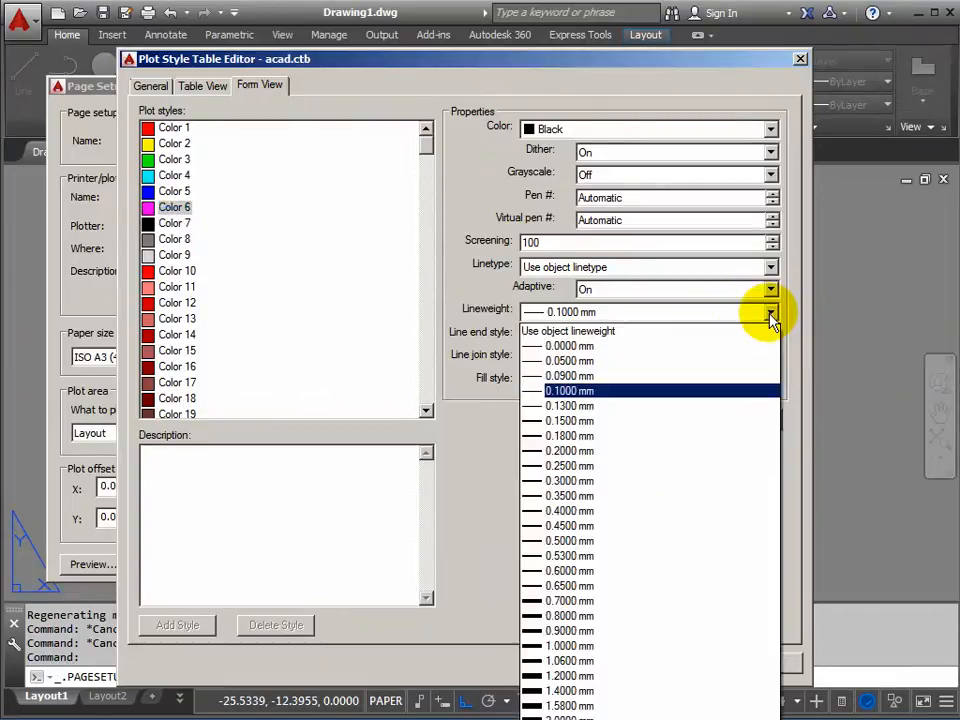
{"action": "left_click", "coordinate": [558, 601]}
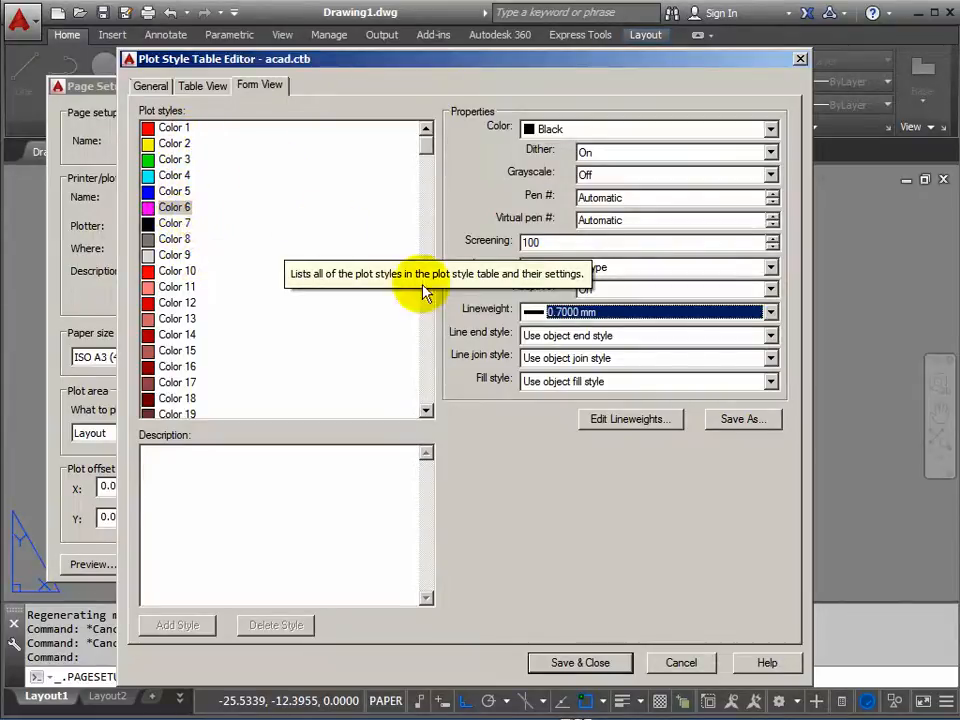
Save the edited plot style table as TRUSS.ctb in the CTB'S folder and close the plot style table editor.
{"action": "left_click", "coordinate": [740, 420]}
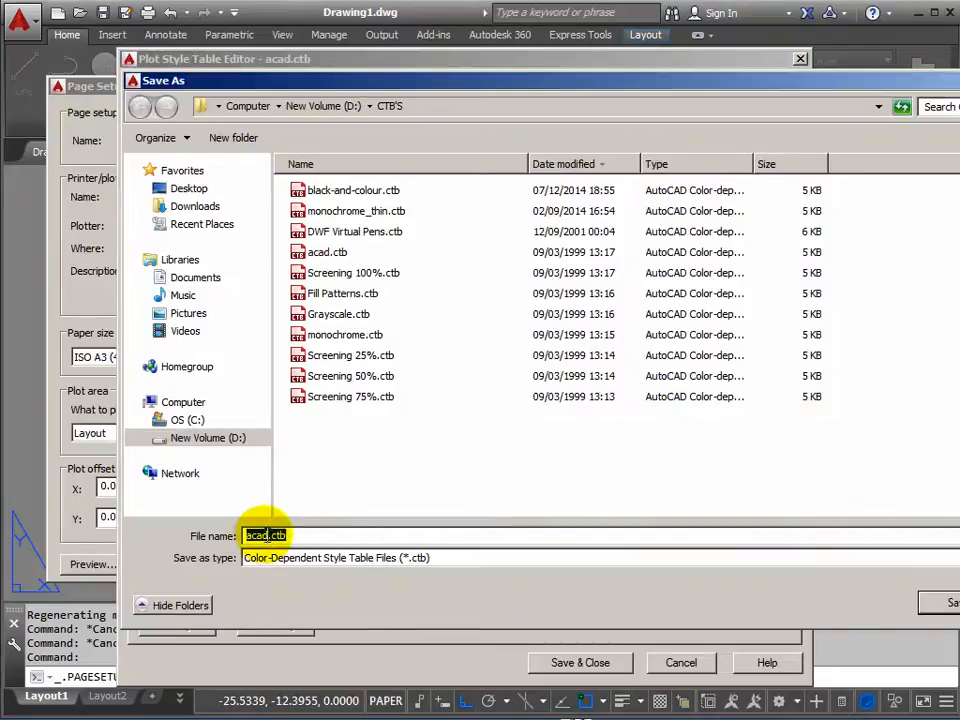
{"action": "left_click_drag", "start_coordinate": [264, 535], "coordinate": [228, 537]}
{"action": "type", "text": "TRU"}
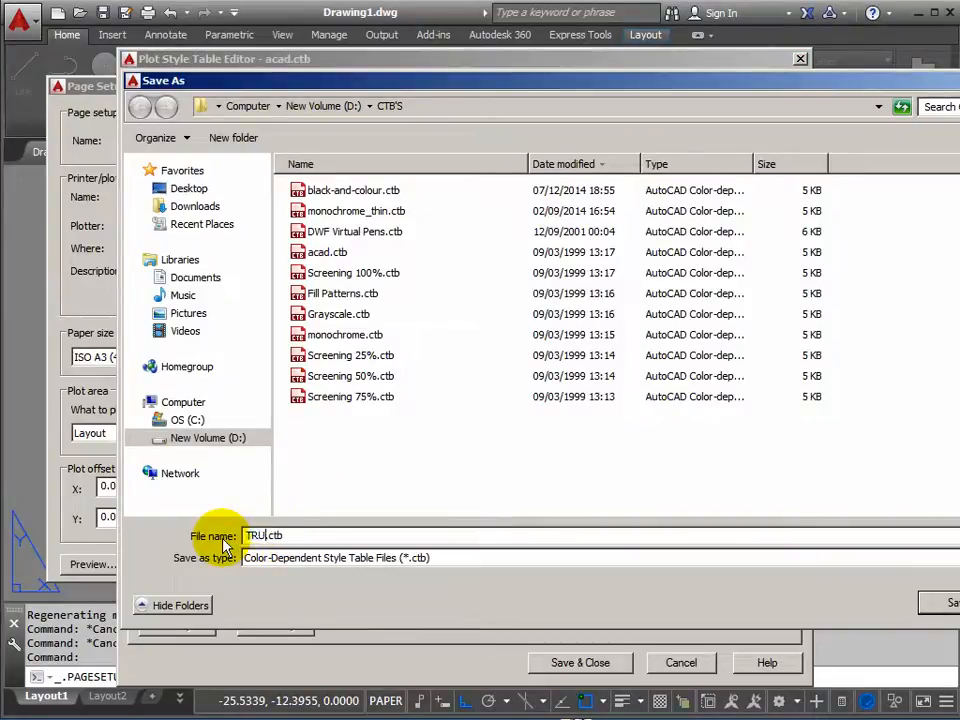
{"action": "type", "text": "SS"}
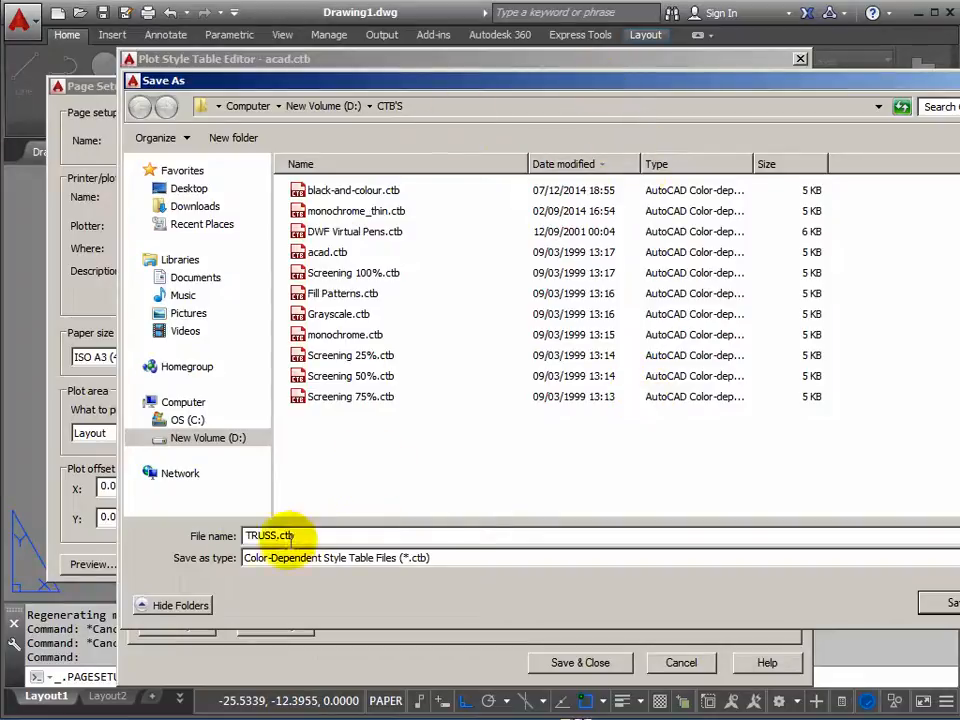
{"action": "left_click", "coordinate": [950, 605]}
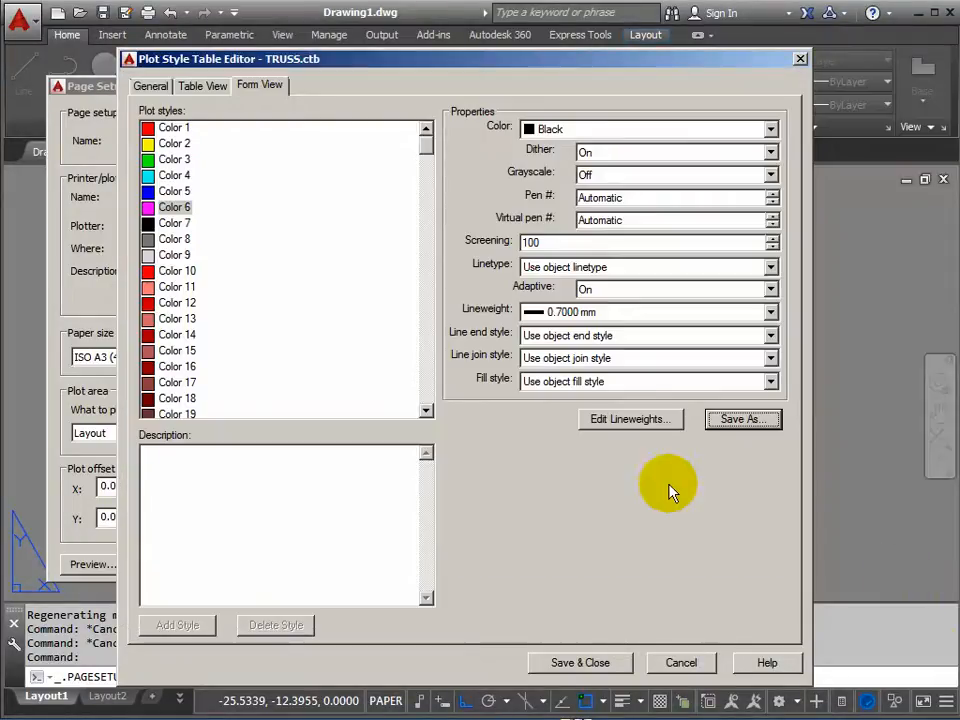
{"action": "left_click", "coordinate": [580, 663]}
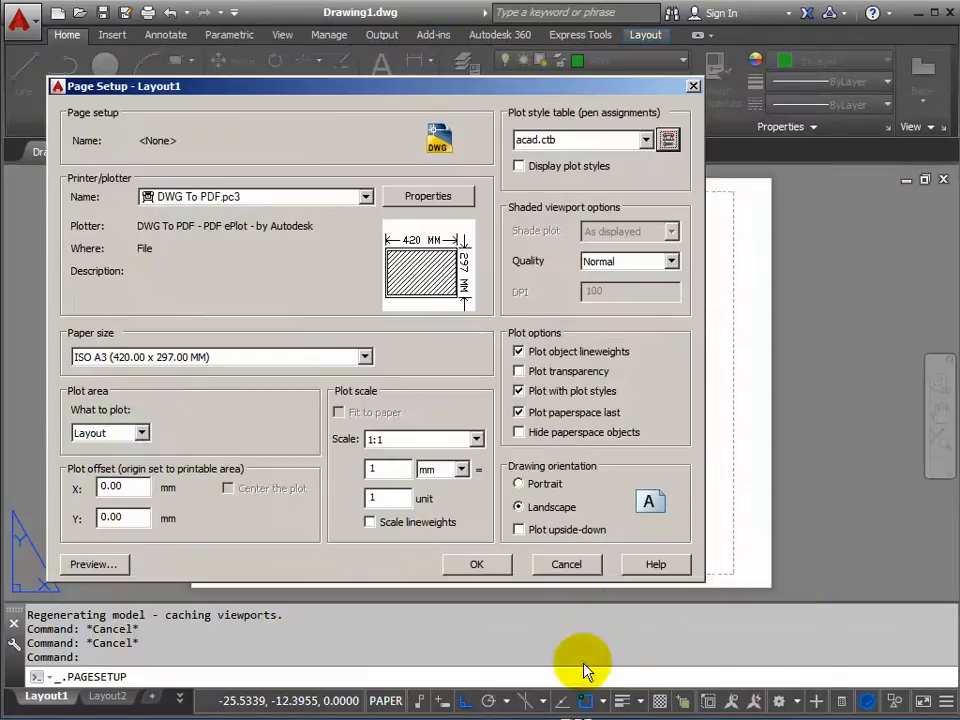
Assign the TRUSS.ctb plot style table to the Layout1 page setup and finish the page setup.
{"action": "left_click", "coordinate": [646, 141]}
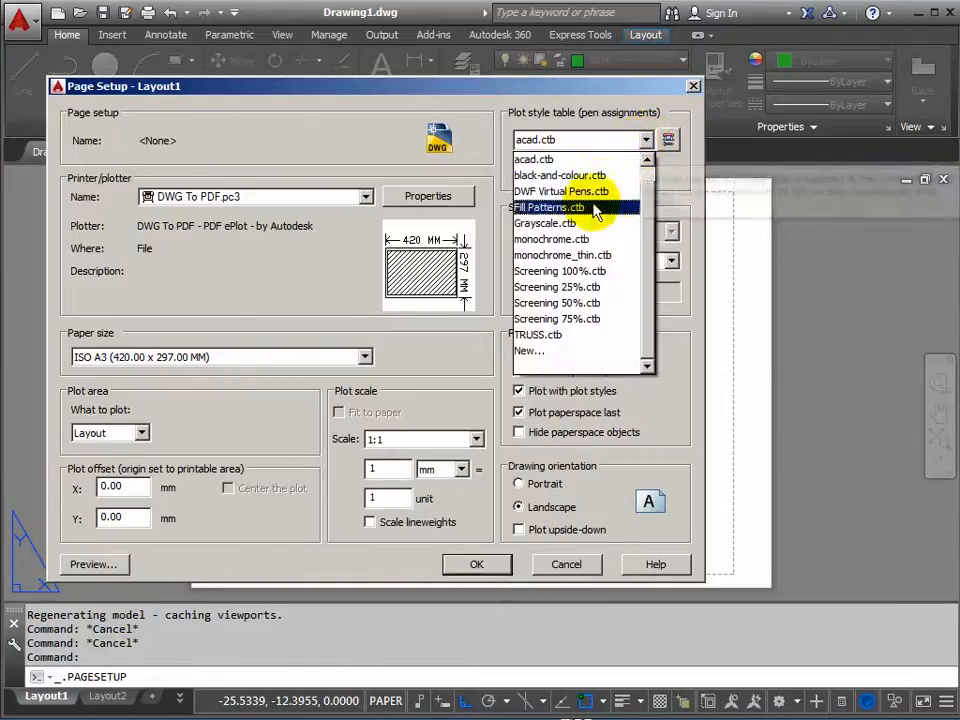
{"action": "left_click", "coordinate": [535, 337]}
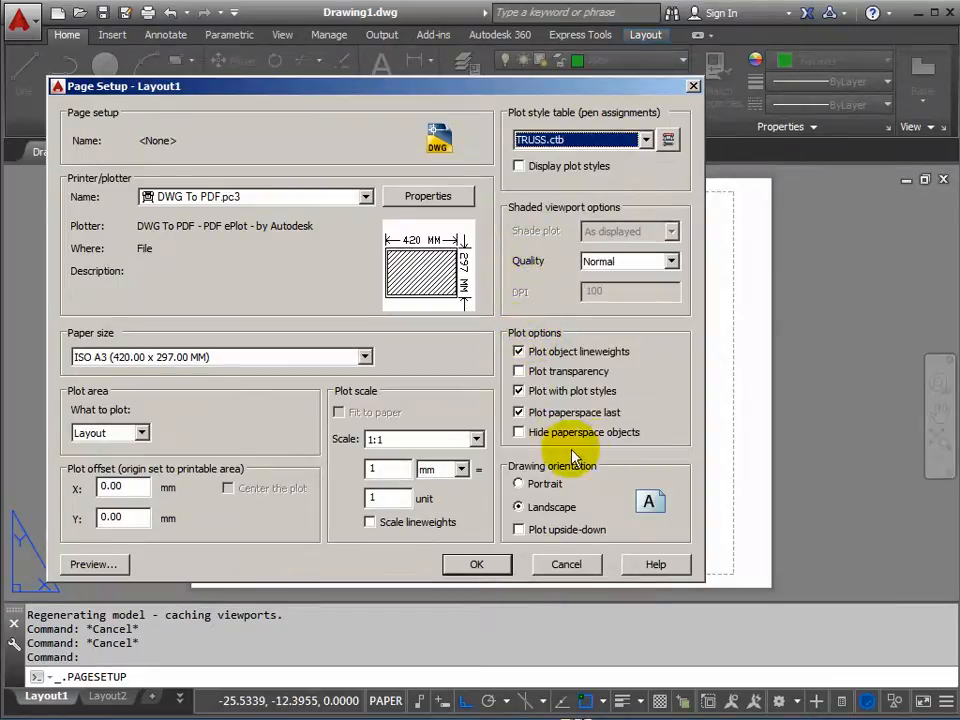
{"action": "left_click", "coordinate": [478, 566]}
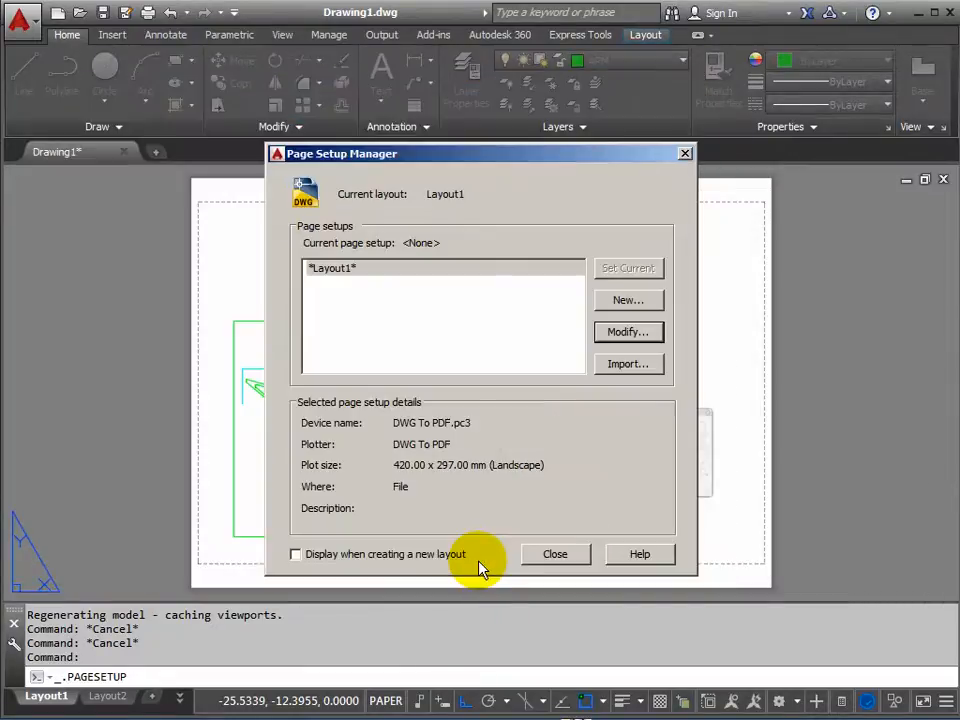
{"action": "left_click", "coordinate": [556, 555]}
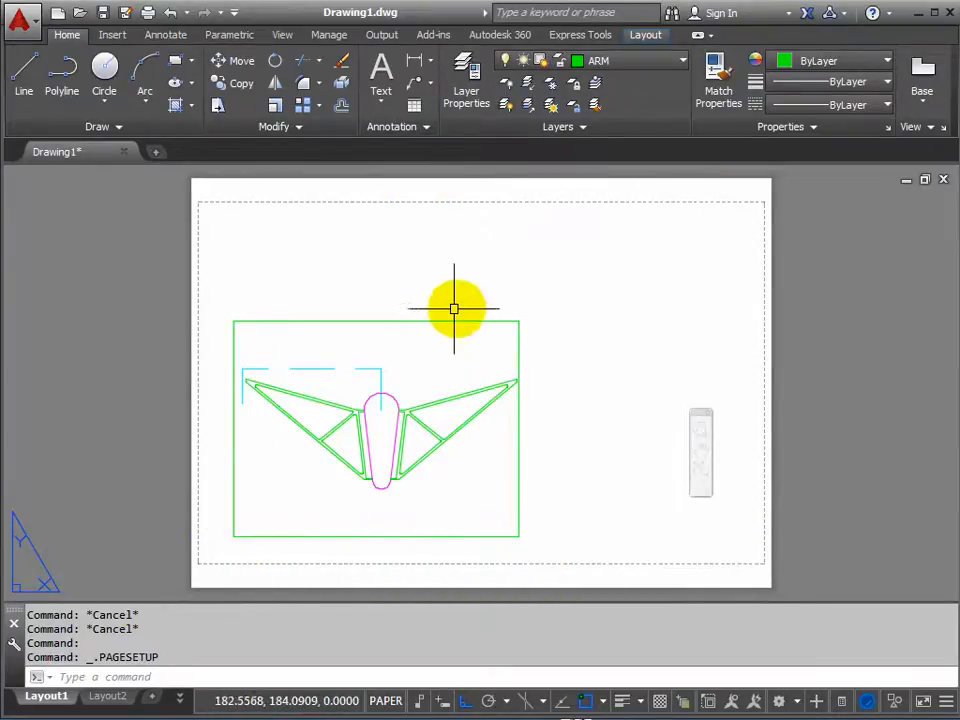
With ortho and object snap off, stretch the layout viewport's upper-right and lower-left corners to just inside the sheet's printable area.
{"action": "left_click", "coordinate": [496, 322]}
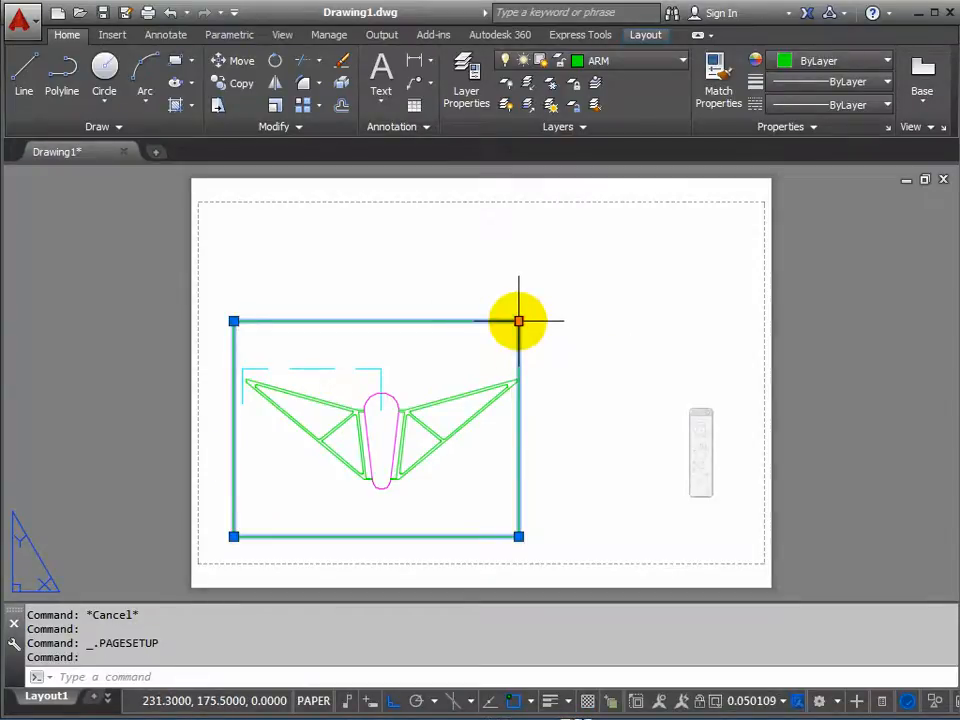
{"action": "left_click", "coordinate": [518, 321]}
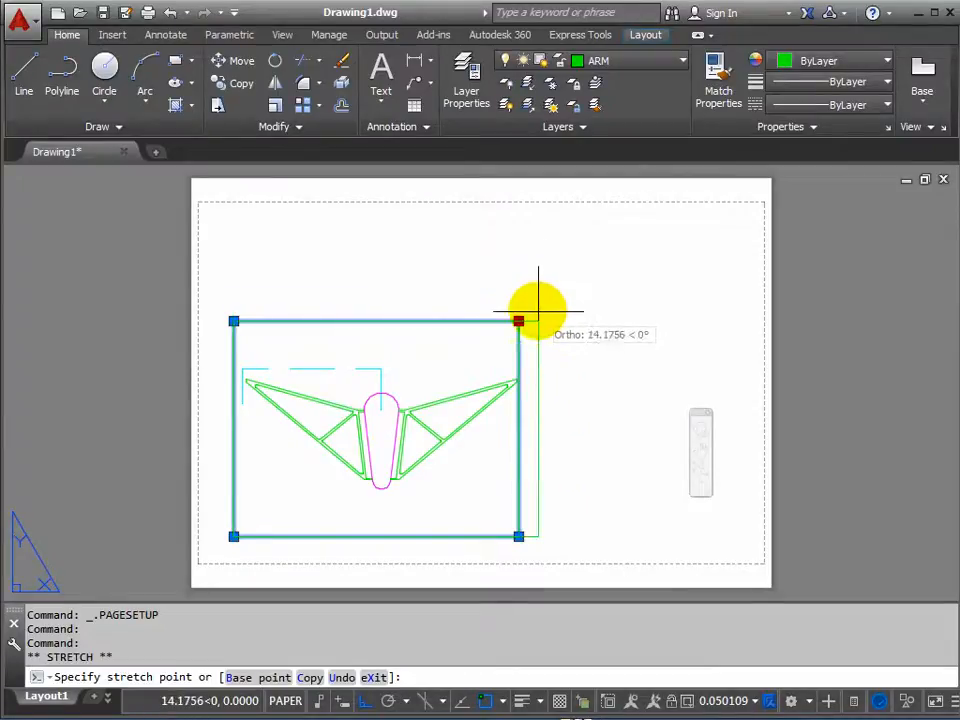
{"action": "left_click", "coordinate": [366, 702]}
{"action": "left_click", "coordinate": [484, 702]}
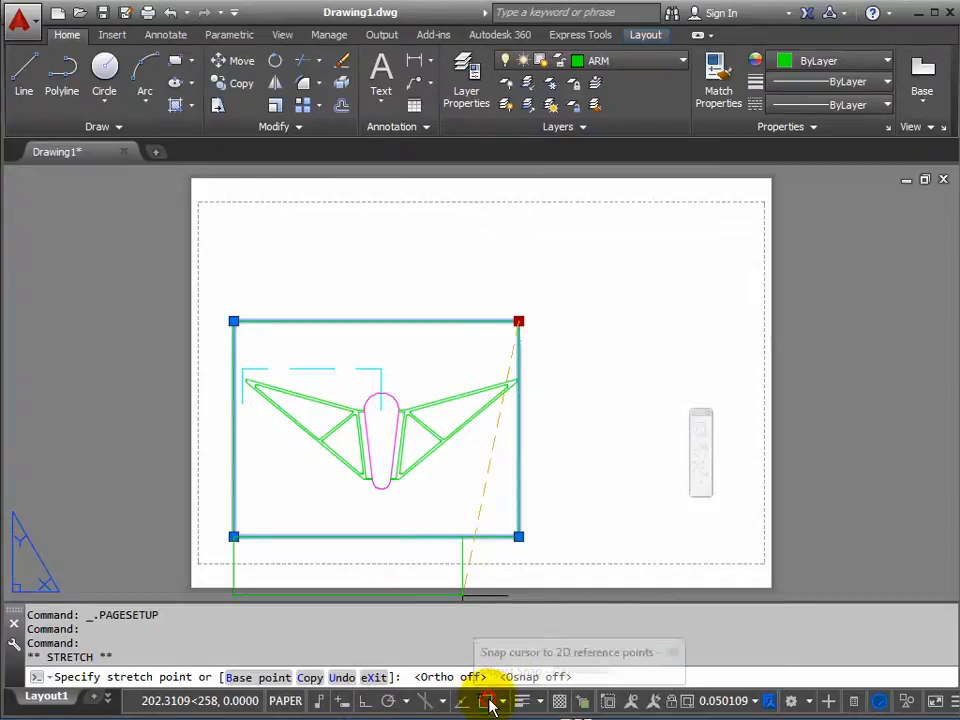
{"action": "left_click", "coordinate": [762, 204]}
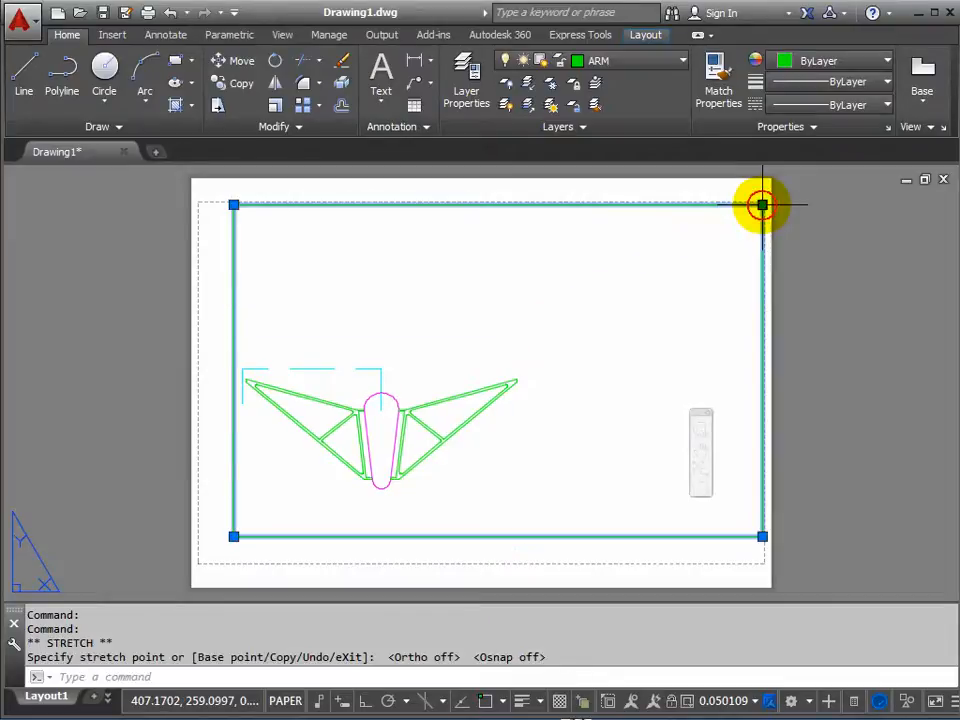
{"action": "left_click", "coordinate": [233, 537]}
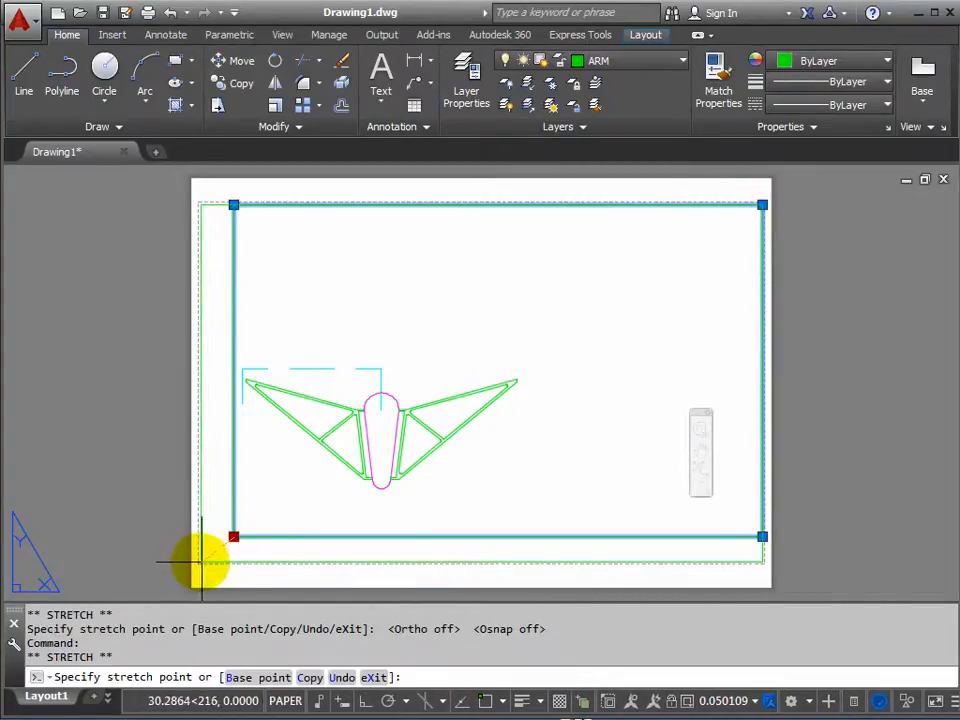
{"action": "left_click", "coordinate": [201, 562]}
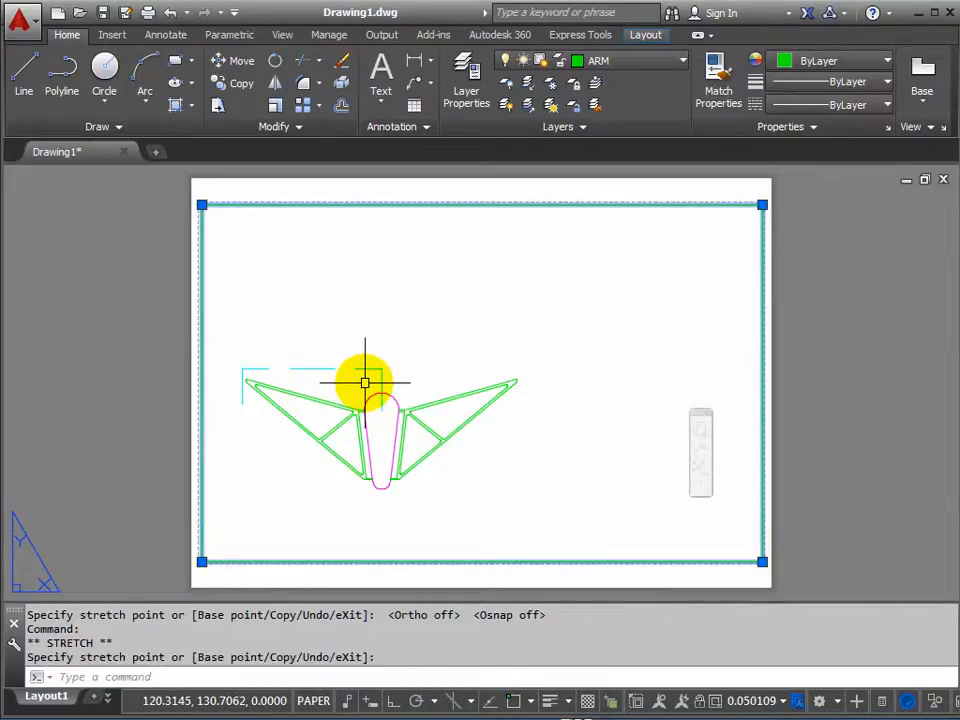
{"action": "key", "text": "Escape"}
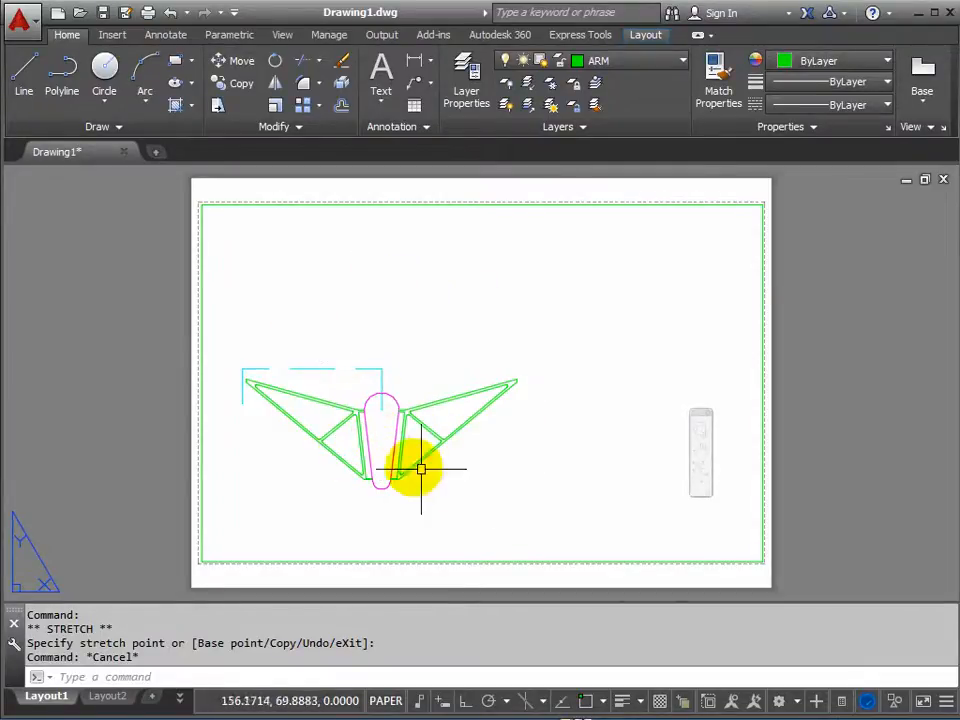
Activate model space inside the layout viewport and pan the truss to the centre of the viewport.
{"action": "left_click", "coordinate": [385, 700]}
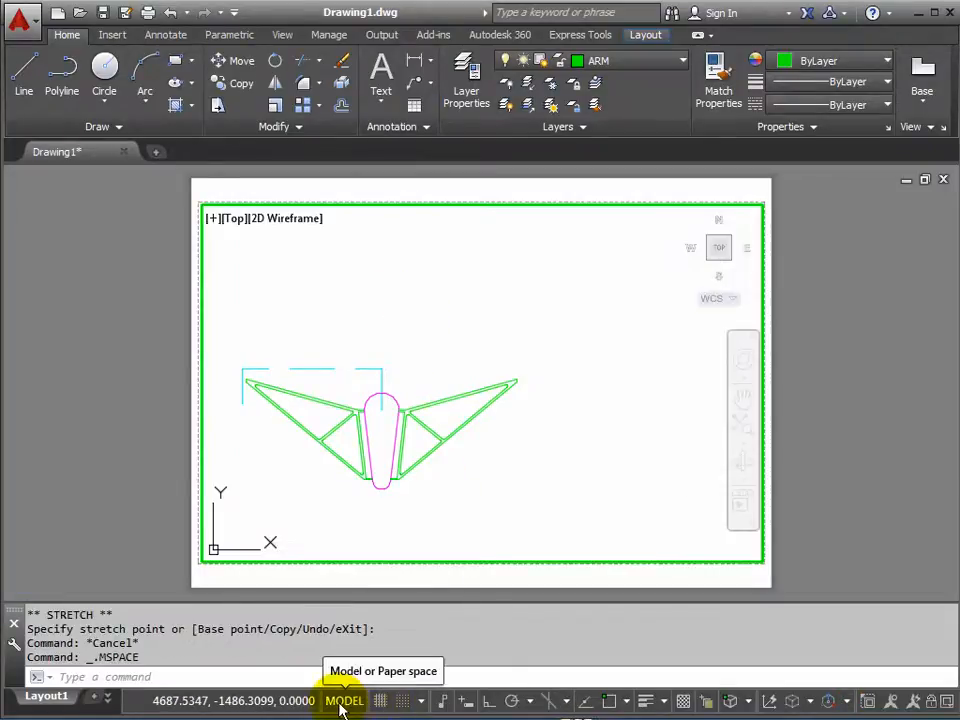
{"action": "left_click", "coordinate": [341, 702]}
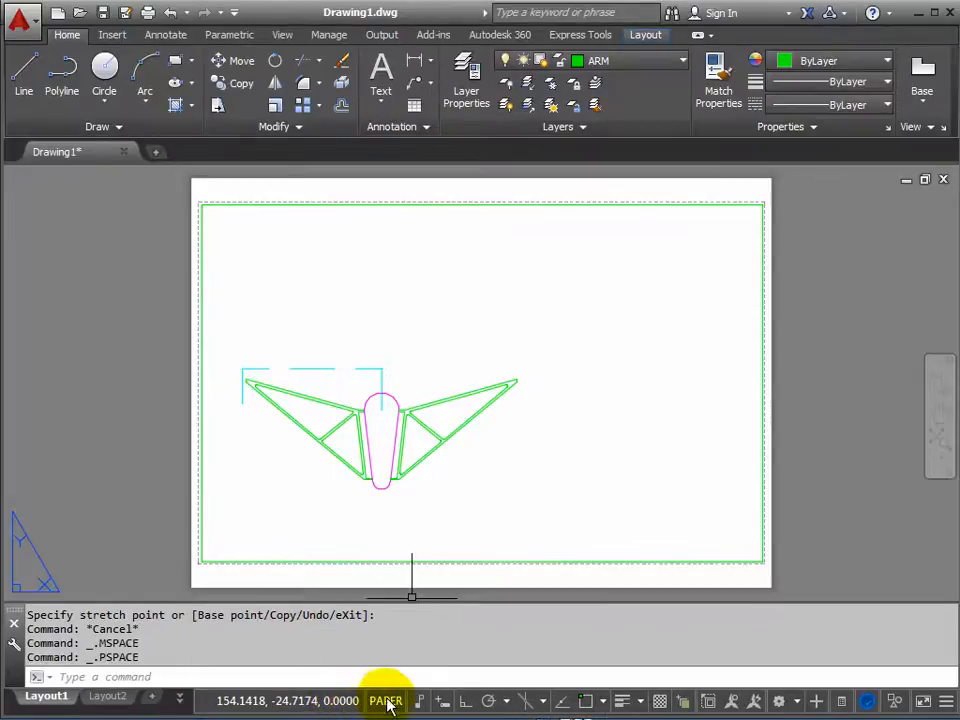
{"action": "double_click", "coordinate": [484, 304]}
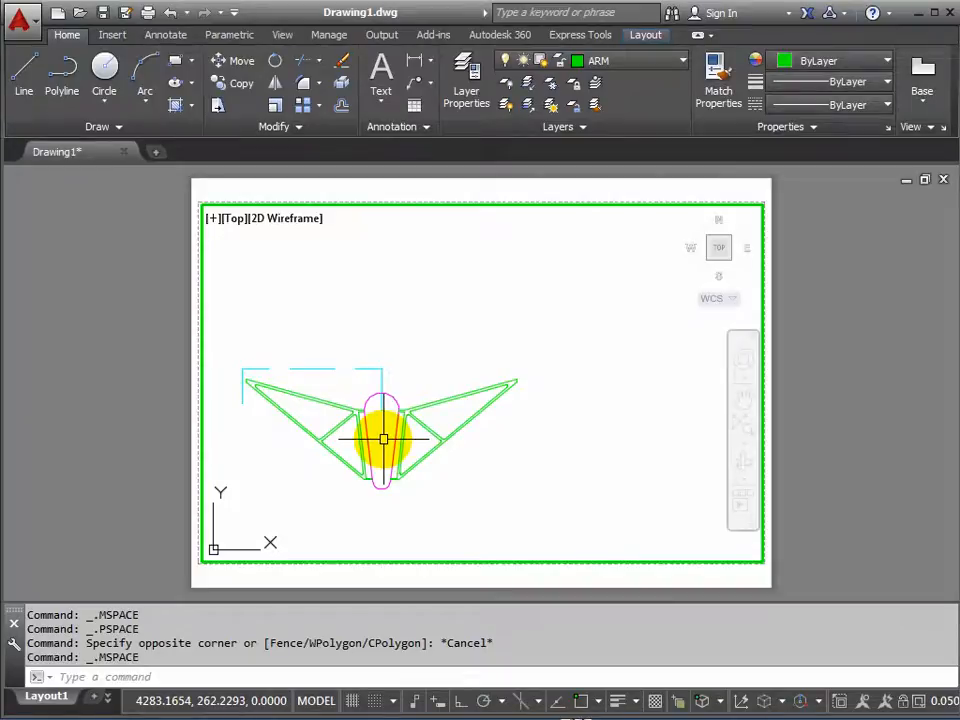
{"action": "middle_click_drag", "start_coordinate": [383, 440], "coordinate": [486, 395]}
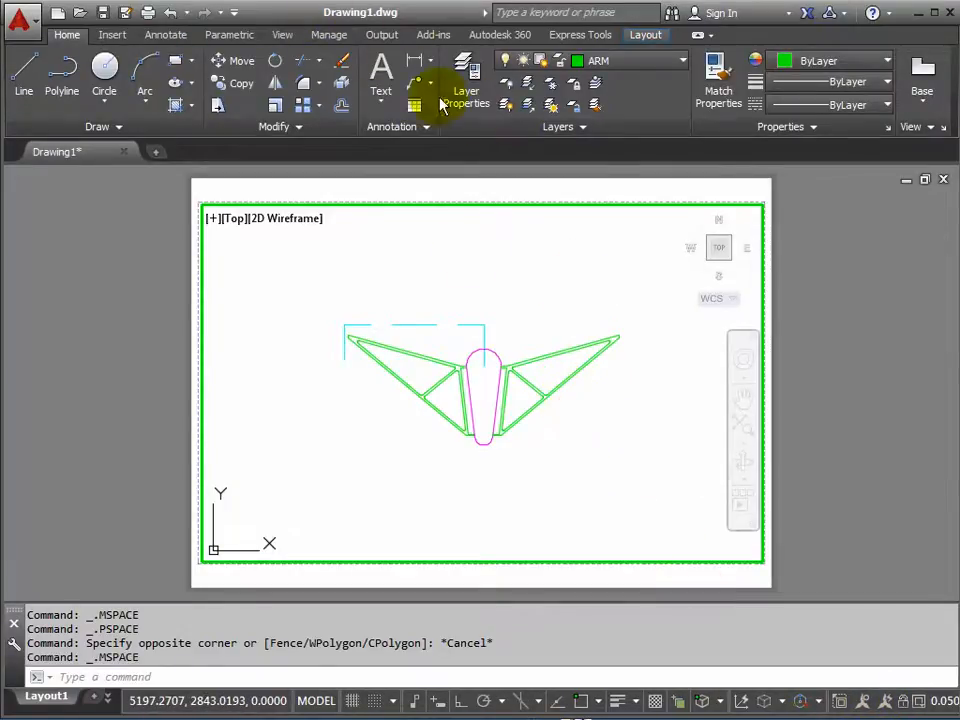
Shift the program window sideways and widen it to bring the viewport scale control into view.
{"action": "left_click", "coordinate": [141, 703]}
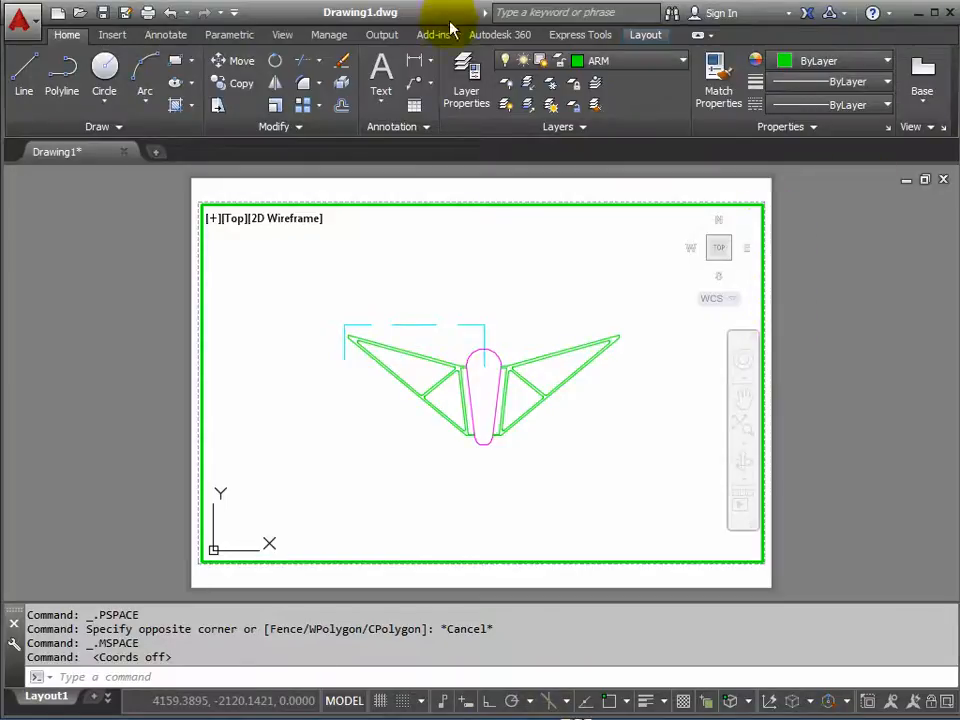
{"action": "left_click_drag", "start_coordinate": [437, 16], "coordinate": [274, 21]}
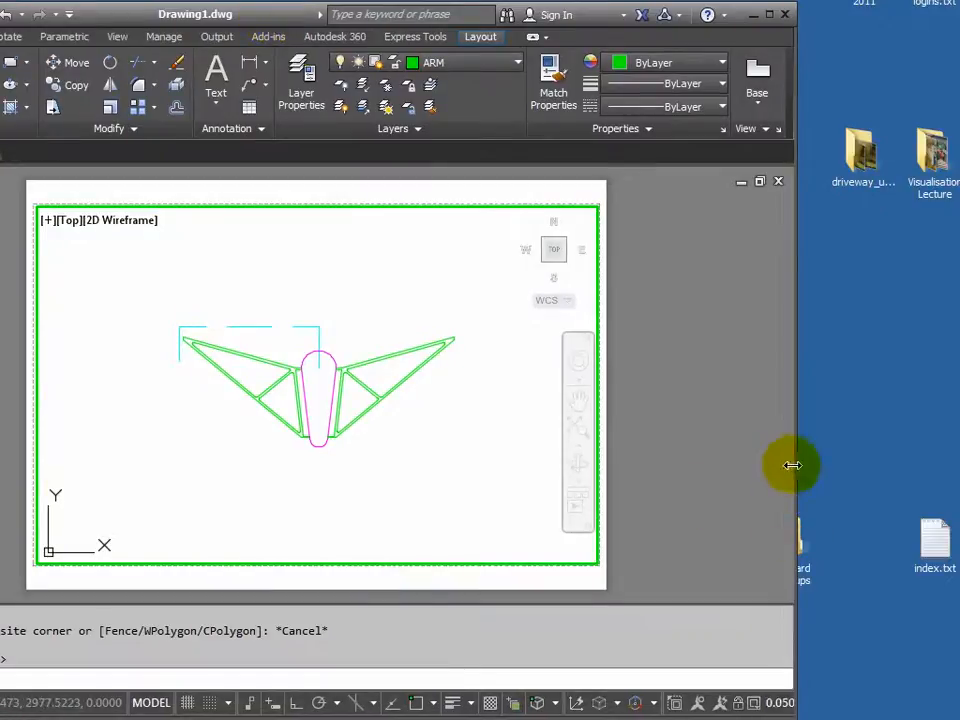
{"action": "left_click_drag", "start_coordinate": [795, 463], "coordinate": [950, 469]}
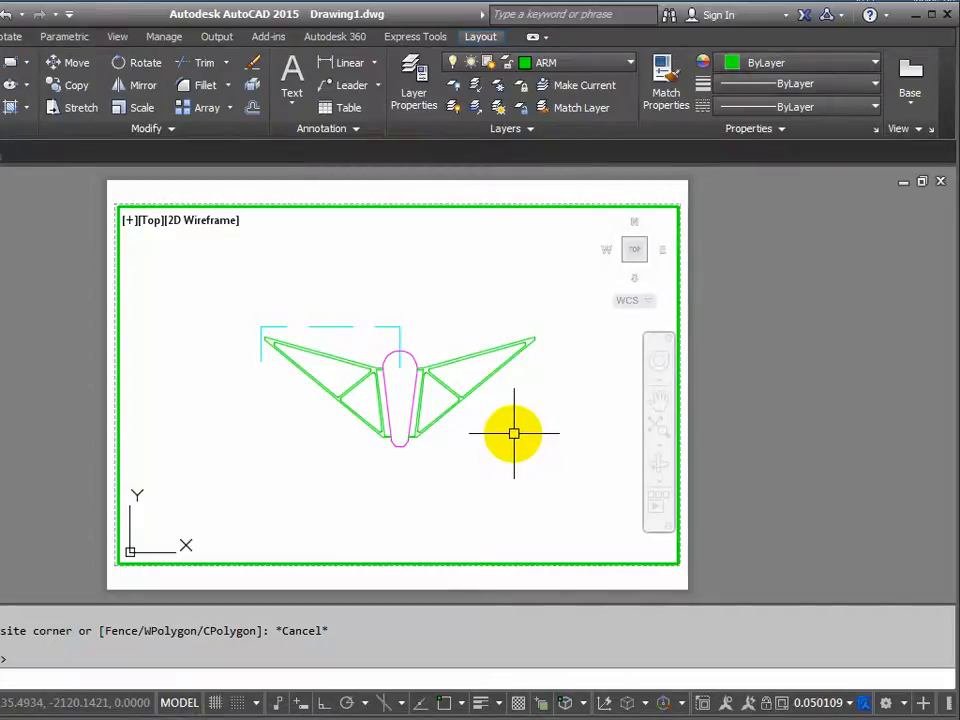
Try a viewport scale of 1:50, settle on 1:10 and adjust the truss's position within the viewport.
{"action": "left_click", "coordinate": [850, 704]}
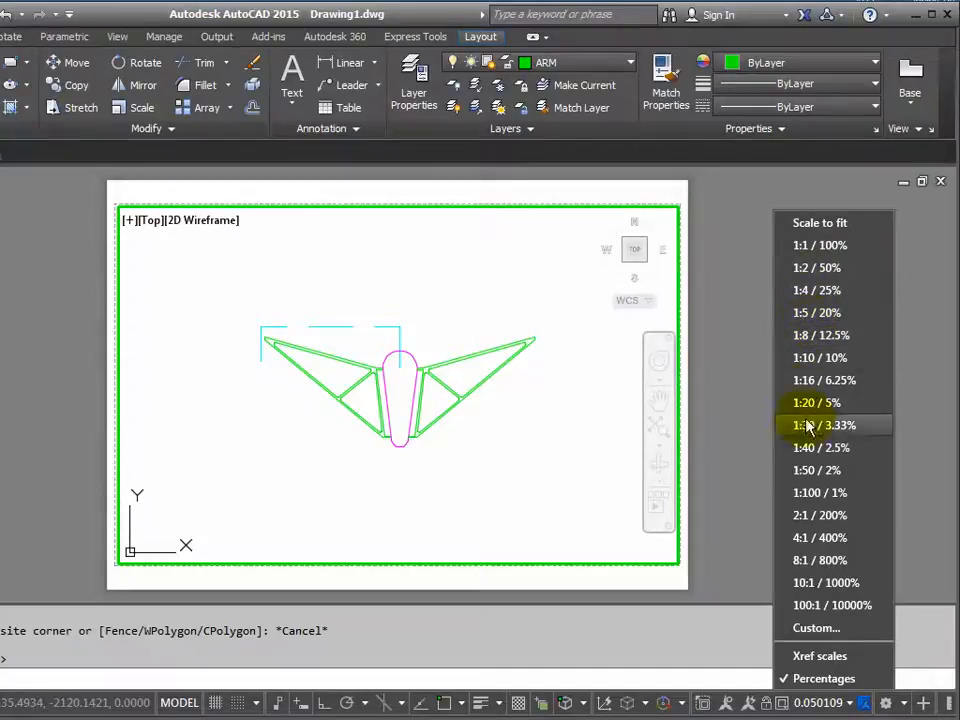
{"action": "left_click", "coordinate": [810, 470]}
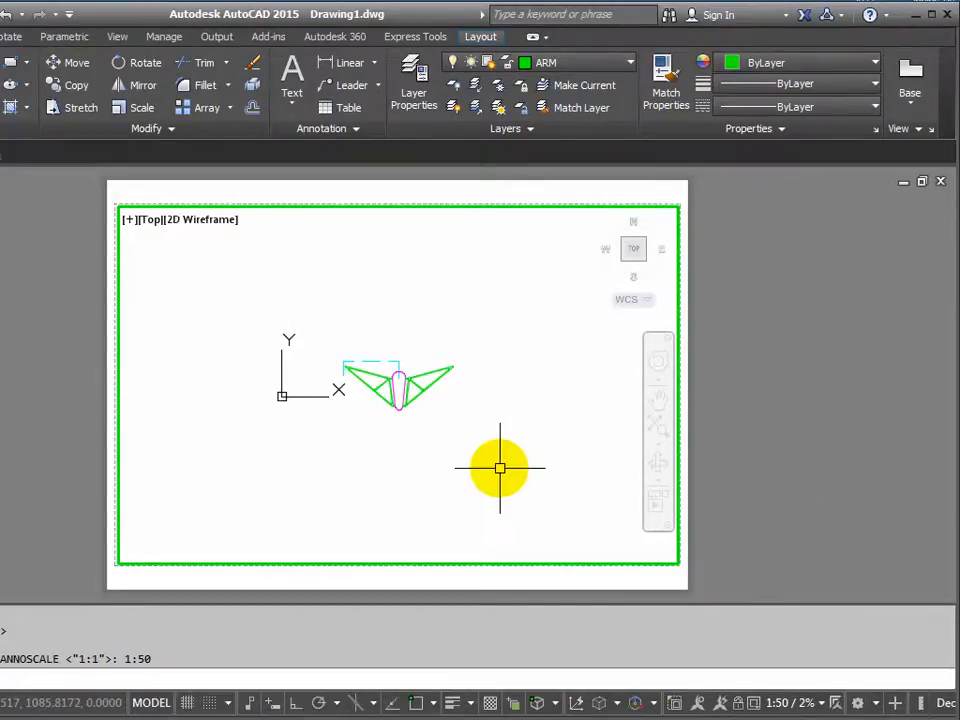
{"action": "left_click", "coordinate": [822, 705]}
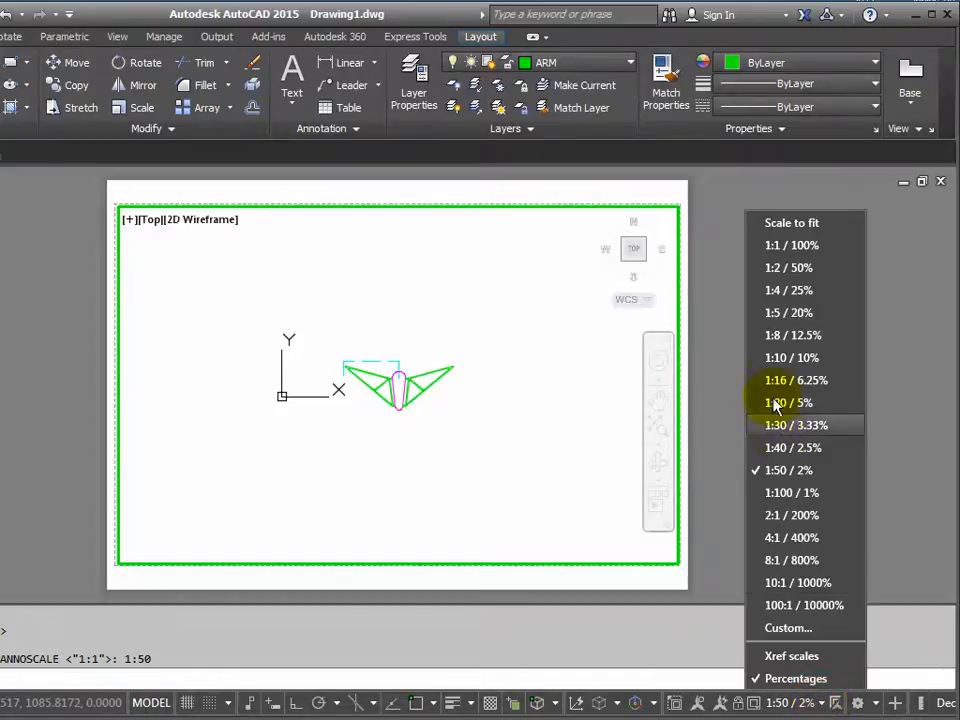
{"action": "left_click", "coordinate": [777, 358]}
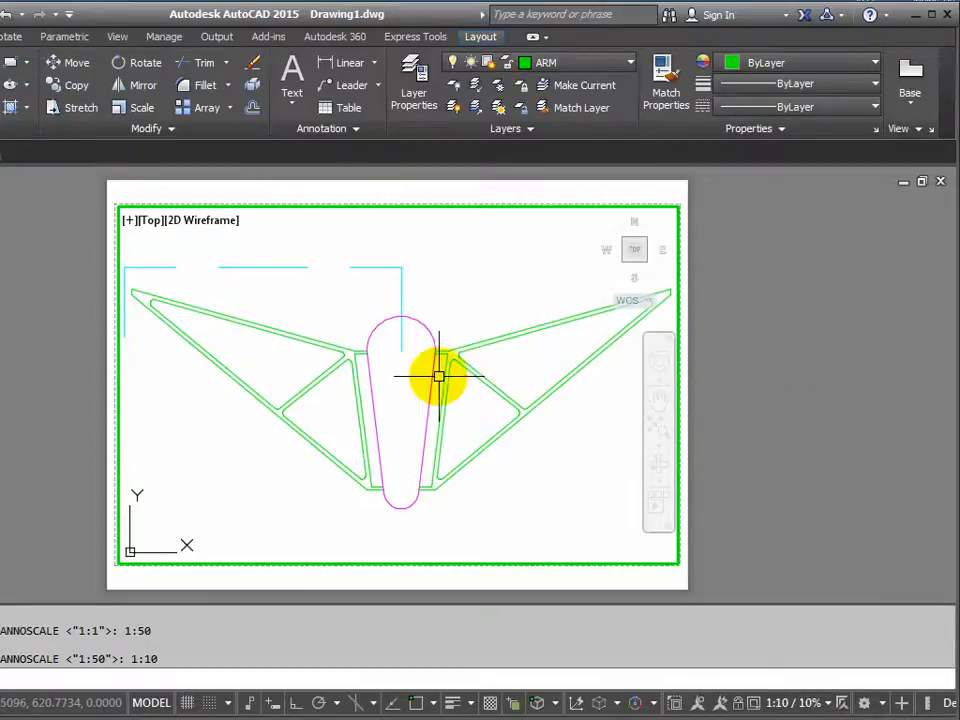
{"action": "middle_click_drag", "start_coordinate": [450, 369], "coordinate": [449, 367]}
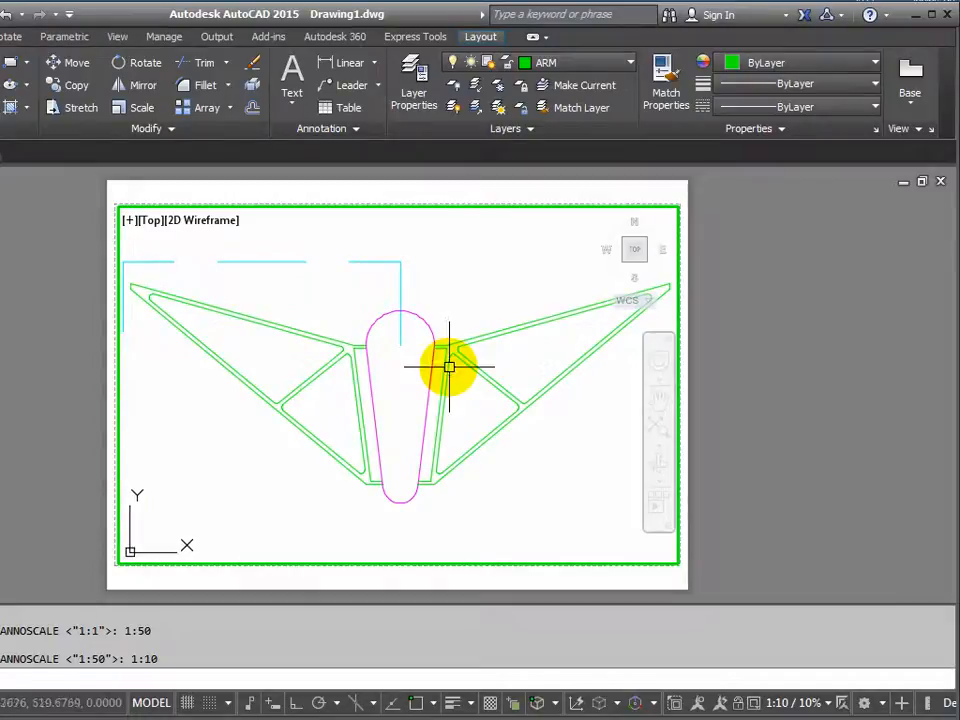
{"action": "left_click", "coordinate": [828, 704]}
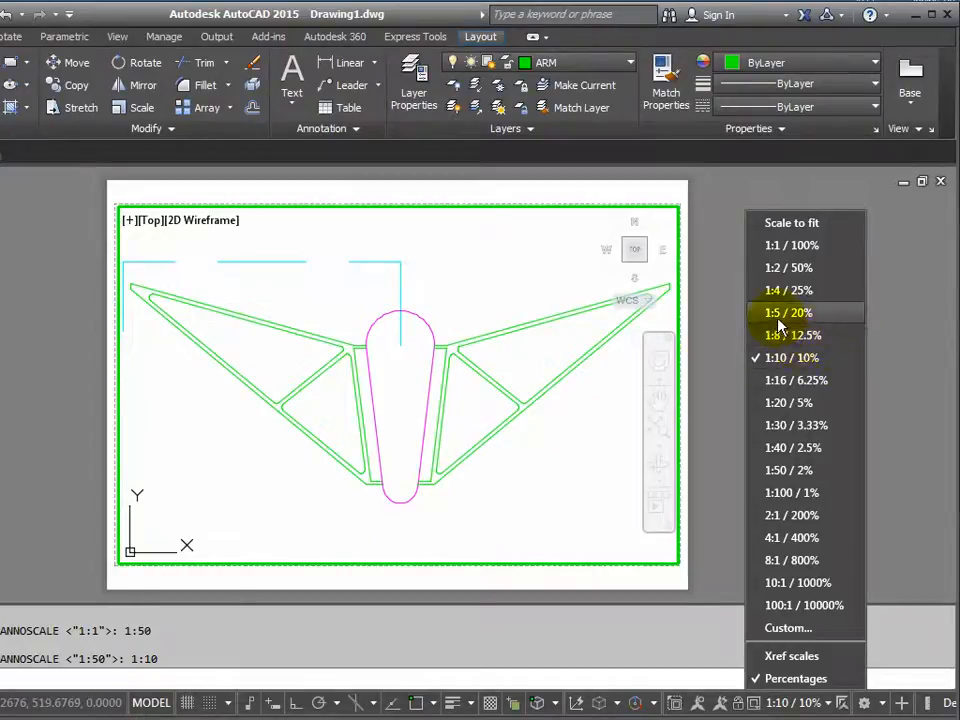
Bring the whole program window back into view and return from the viewport's model space to paper space.
{"action": "left_click", "coordinate": [508, 254]}
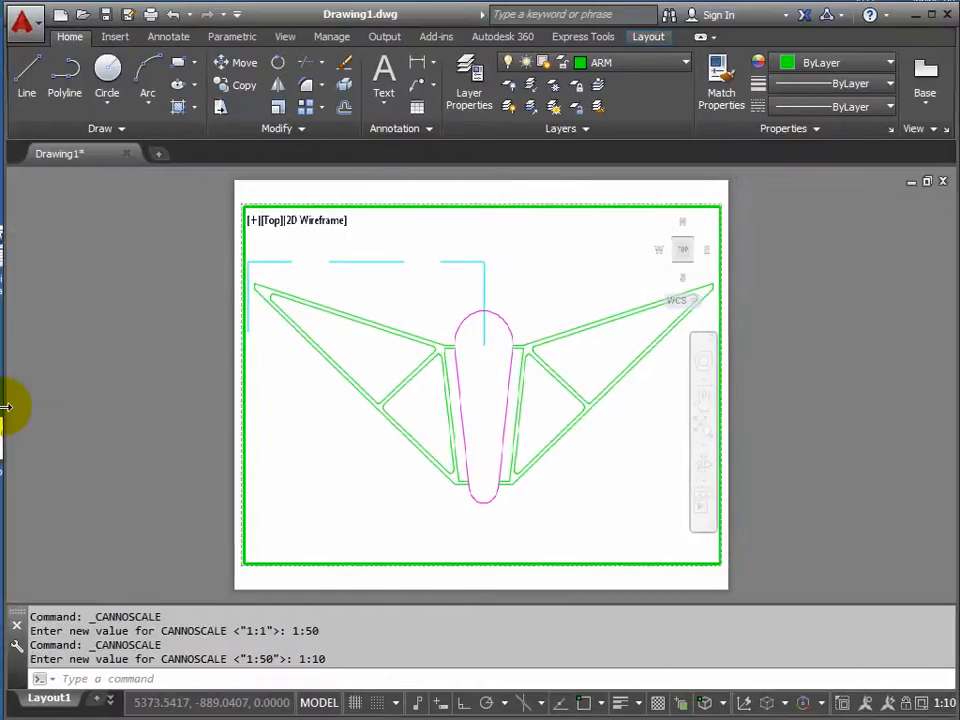
{"action": "left_click_drag", "start_coordinate": [6, 407], "coordinate": [4, 407]}
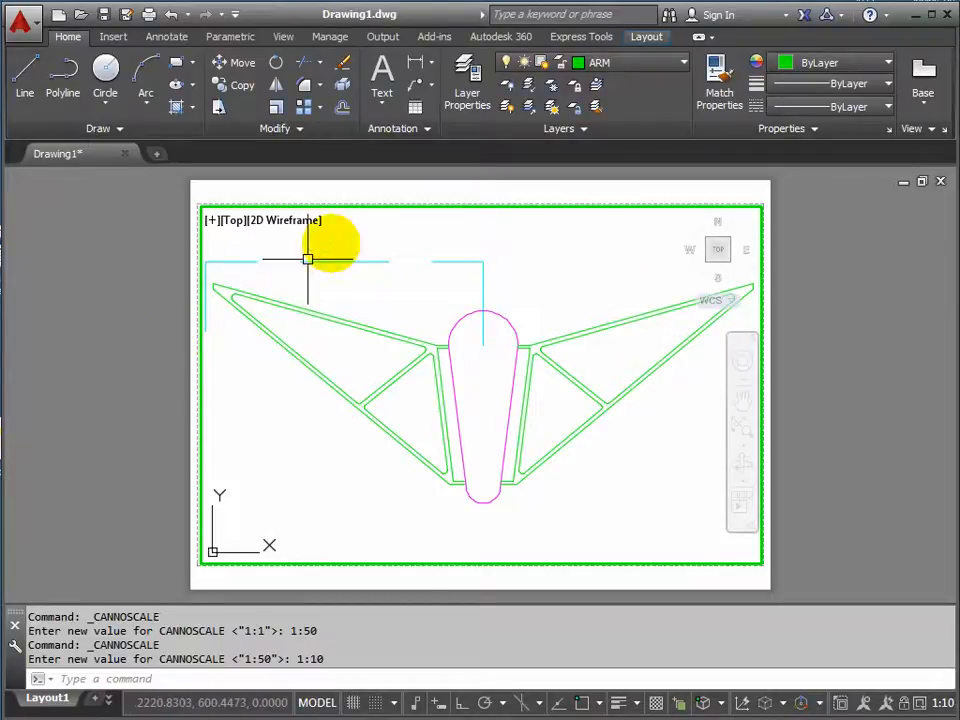
{"action": "double_click", "coordinate": [132, 385]}
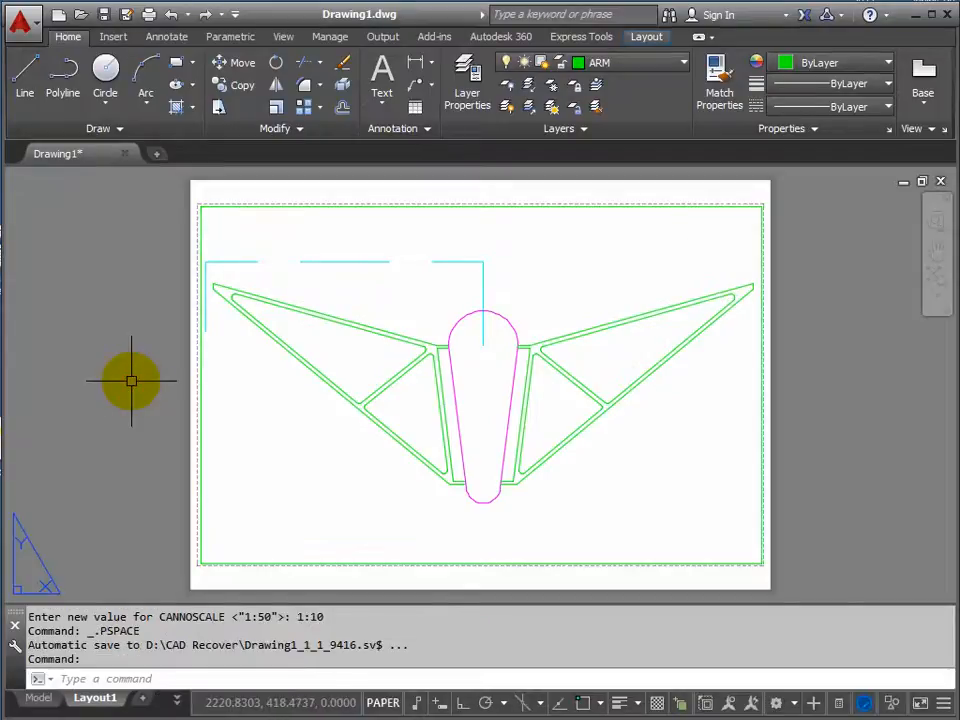
Preview the plot of Layout1 and zoom in on the central column to examine its printed lineweights.
{"action": "right_click", "coordinate": [93, 700]}
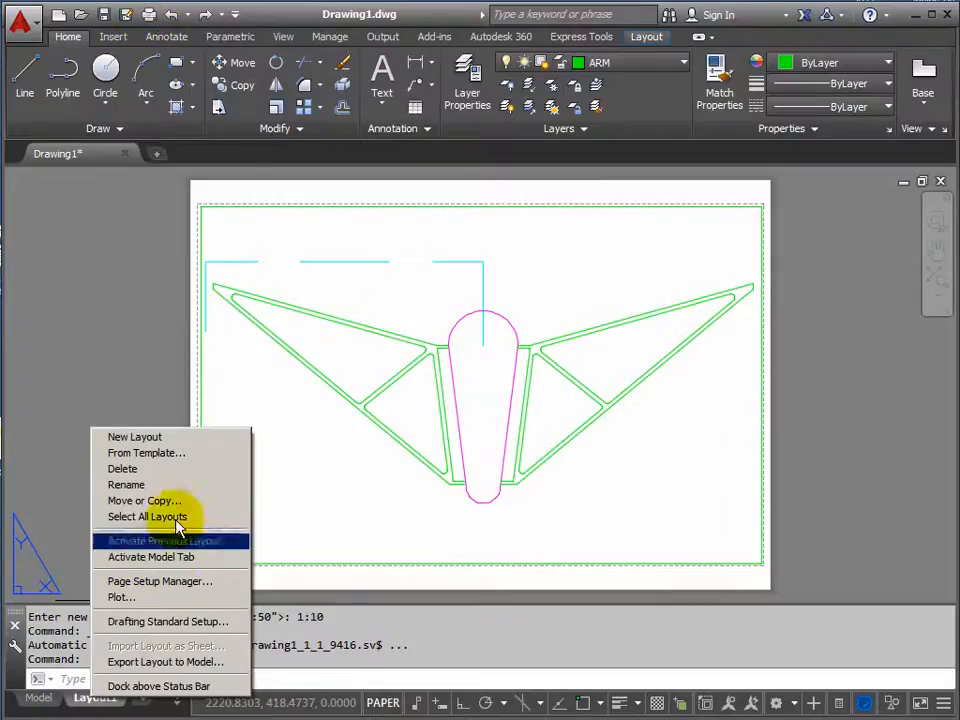
{"action": "left_click", "coordinate": [120, 598]}
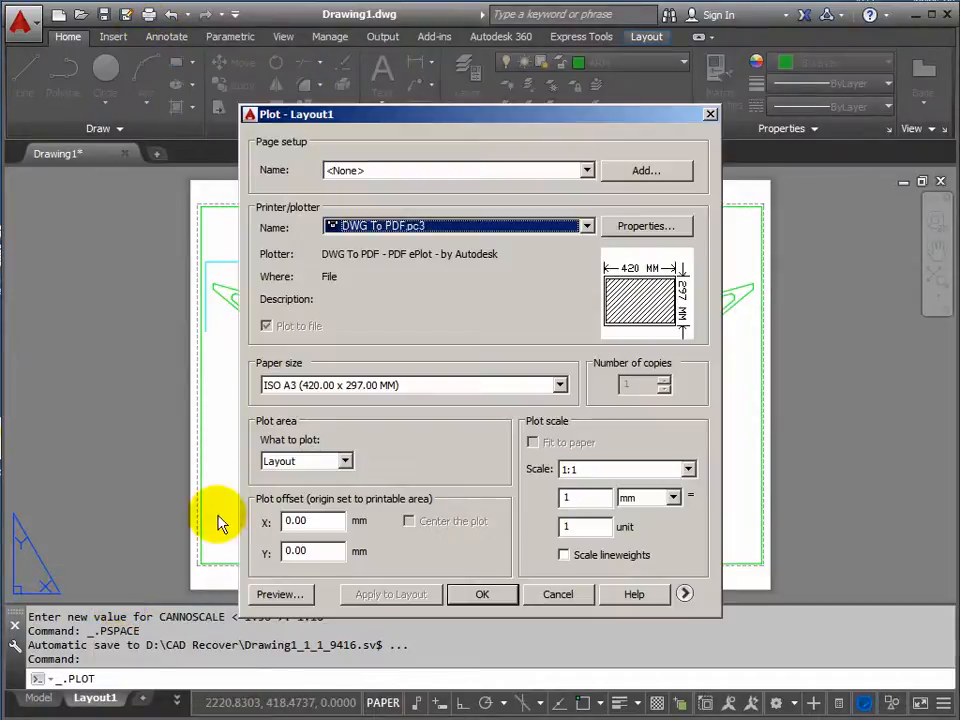
{"action": "left_click", "coordinate": [277, 595]}
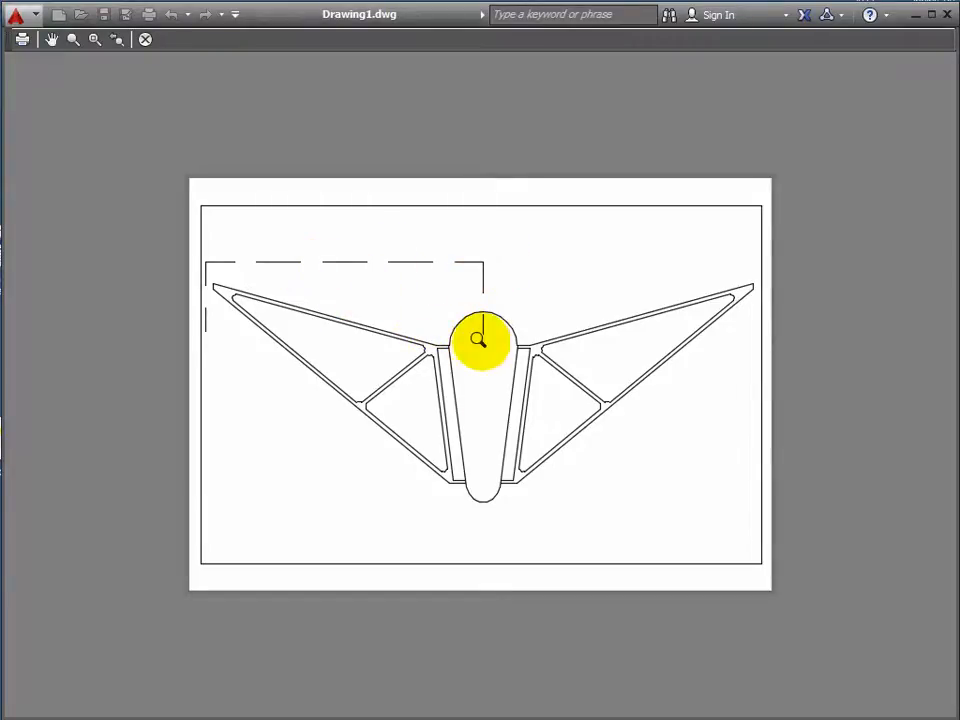
{"action": "mouse_move", "coordinate": [477, 342]}
{"action": "left_mouse_down"}
{"action": "mouse_move", "coordinate": [480, 210]}
{"action": "mouse_move", "coordinate": [469, 272]}
{"action": "mouse_move", "coordinate": [457, 150]}
{"action": "left_mouse_up"}
{"action": "mouse_move", "coordinate": [462, 355]}
{"action": "left_mouse_down"}
{"action": "mouse_move", "coordinate": [453, 225]}
{"action": "mouse_move", "coordinate": [439, 195]}
{"action": "left_mouse_up"}
{"action": "left_click_drag", "start_coordinate": [436, 368], "coordinate": [436, 279]}
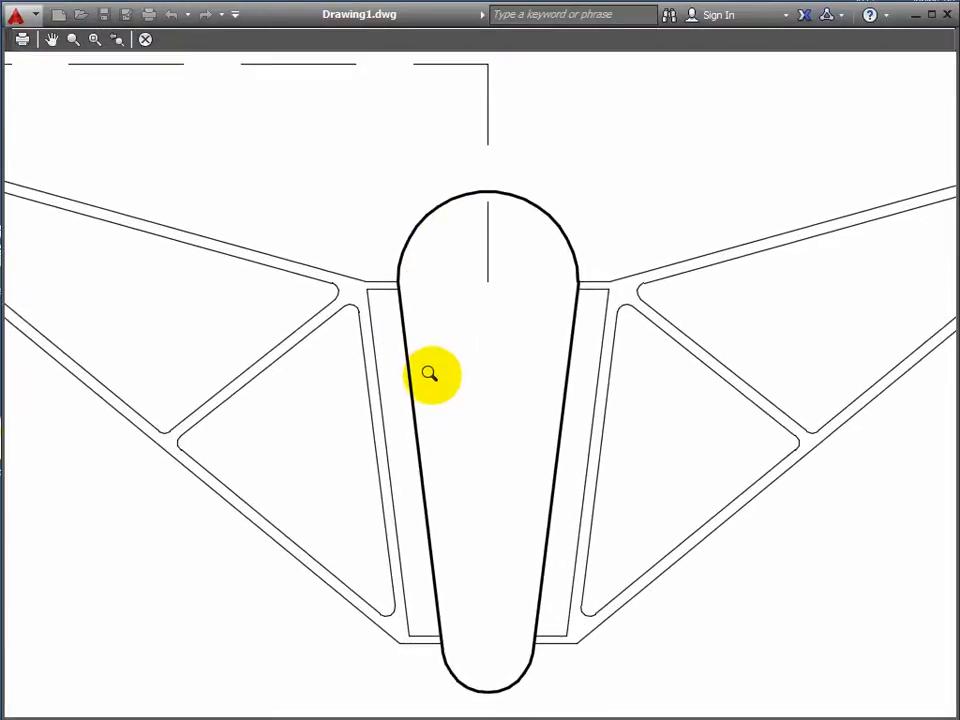
{"action": "left_click_drag", "start_coordinate": [434, 374], "coordinate": [418, 326]}
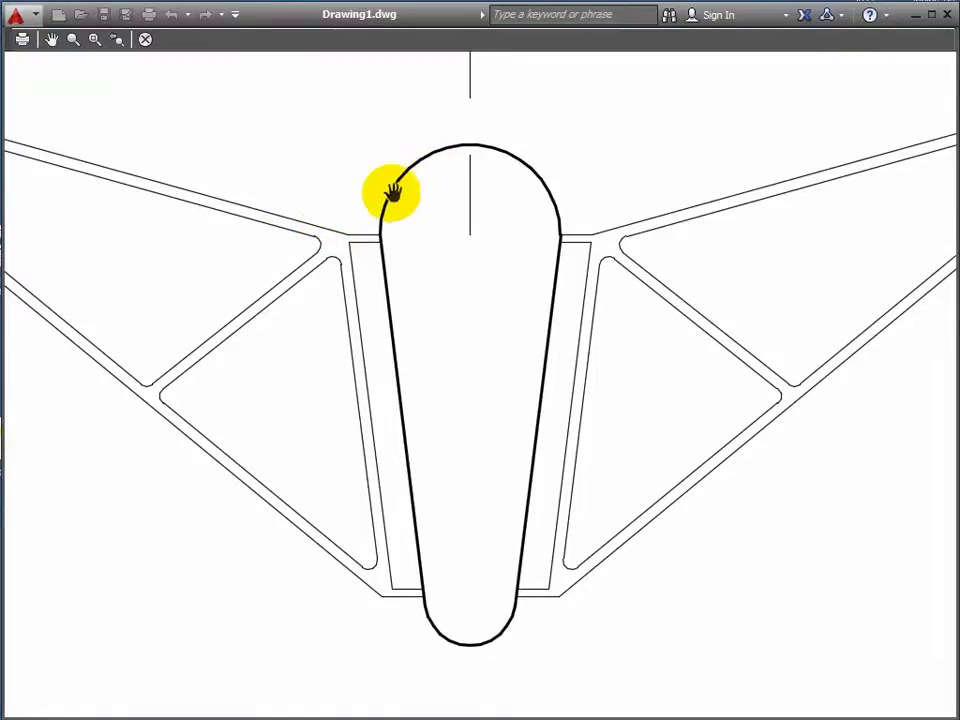
Inspect the rest of the sheet in the plot preview and leave the plot setup without plotting.
{"action": "scroll", "coordinate": [396, 193], "scroll_direction": "up", "scroll_amount": 5}
{"action": "scroll", "coordinate": [388, 210], "scroll_direction": "down", "scroll_amount": 5}
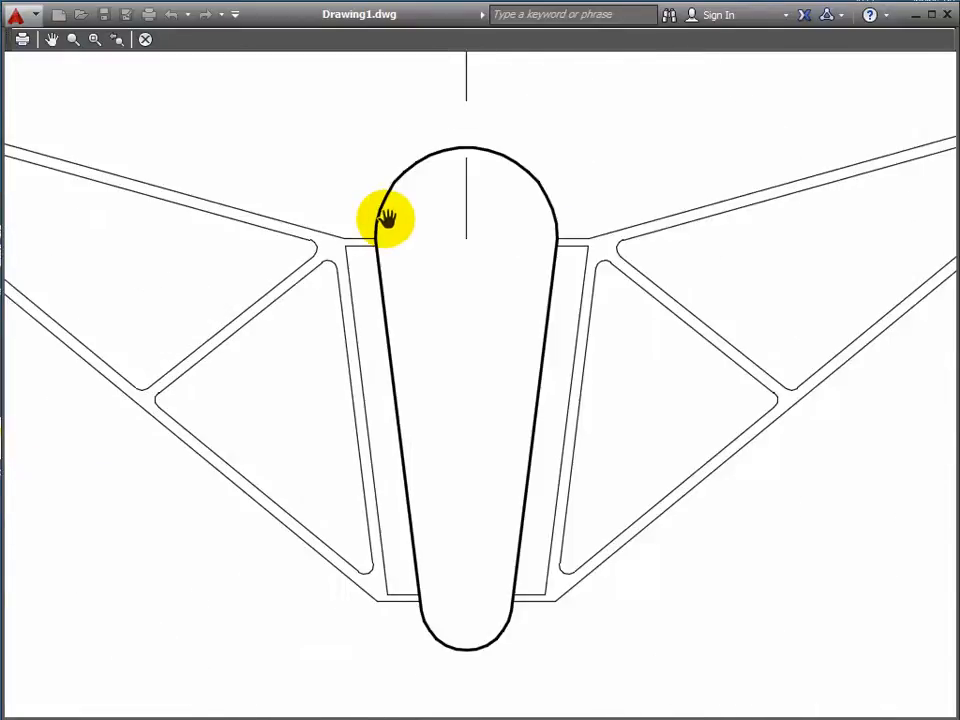
{"action": "scroll", "coordinate": [388, 218], "scroll_direction": "down", "scroll_amount": 3}
{"action": "left_click_drag", "start_coordinate": [386, 206], "coordinate": [430, 283]}
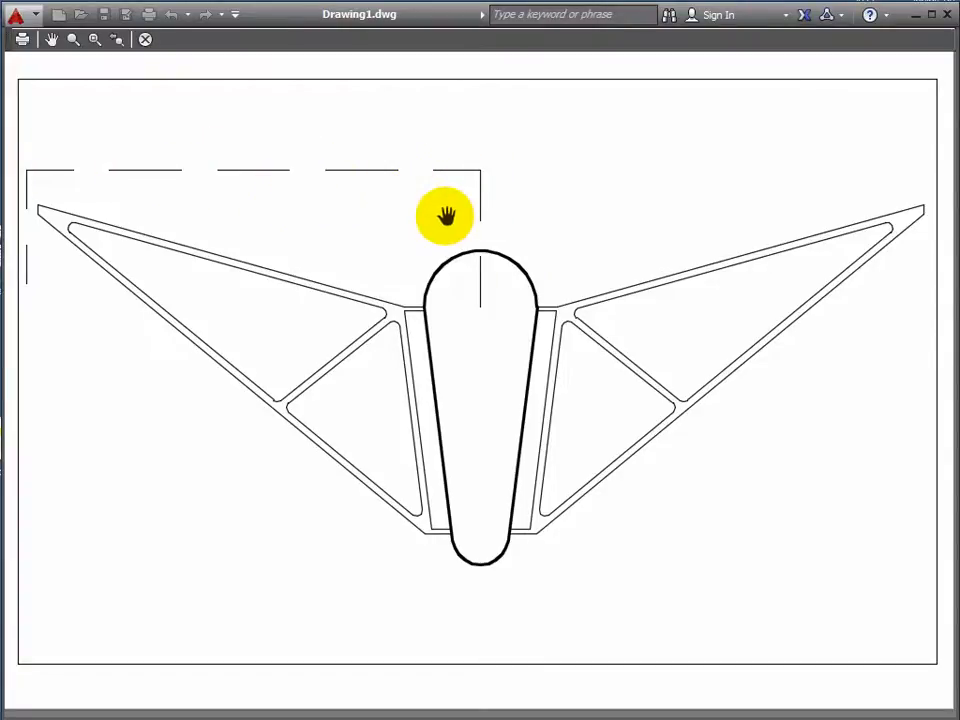
{"action": "key", "text": "Escape"}
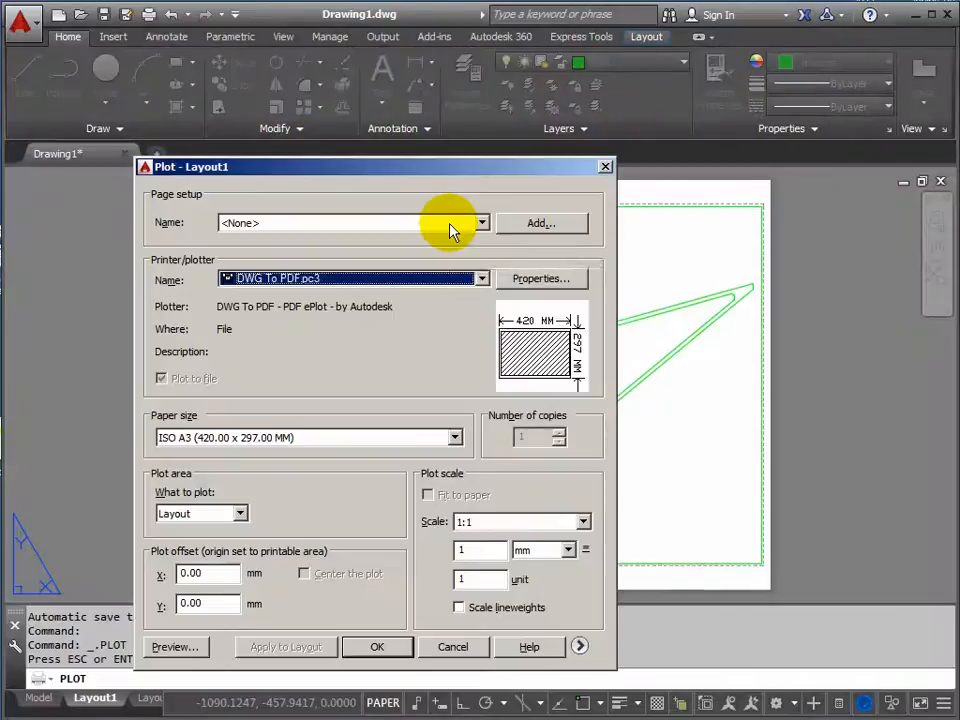
{"action": "left_click", "coordinate": [452, 647]}
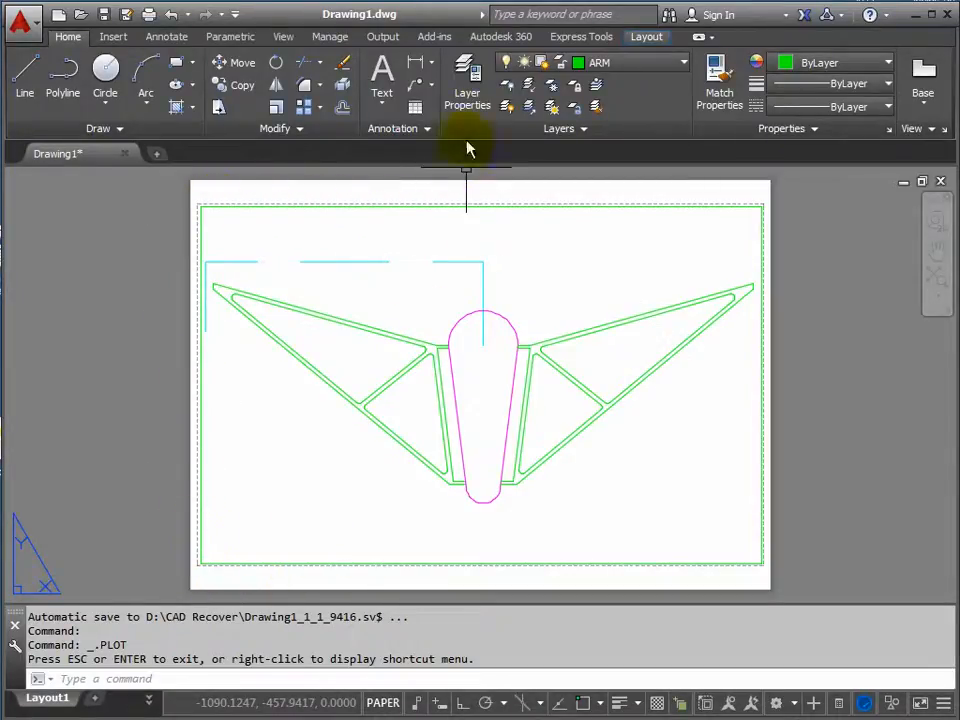
Create a layer named VIEWPORTS with colour 183 and make it non-plotting.
{"action": "left_click", "coordinate": [470, 80]}
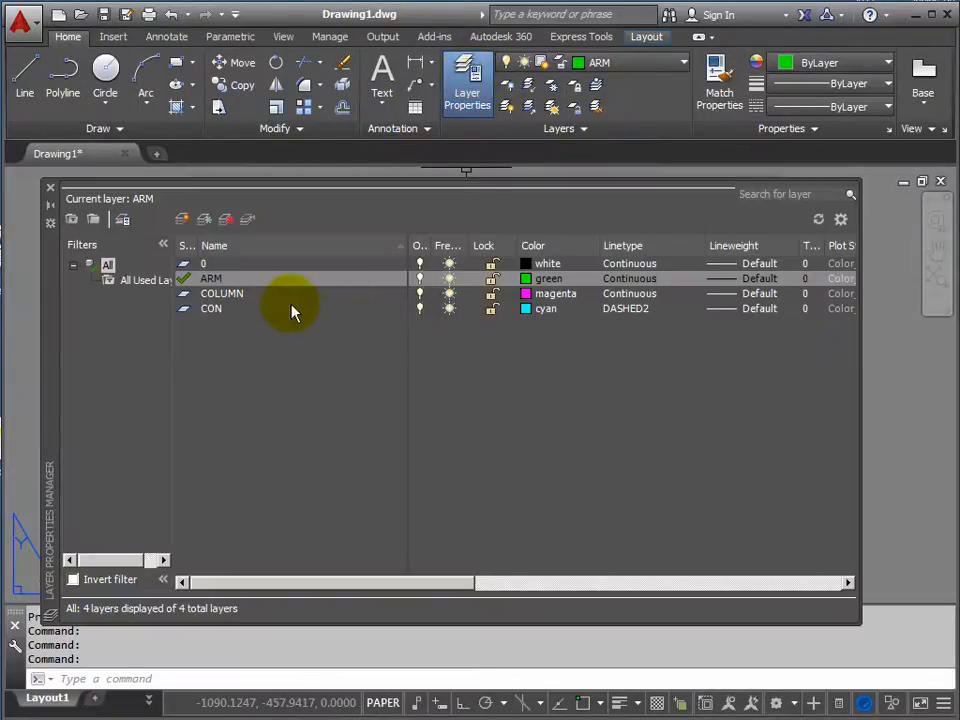
{"action": "left_click", "coordinate": [182, 220]}
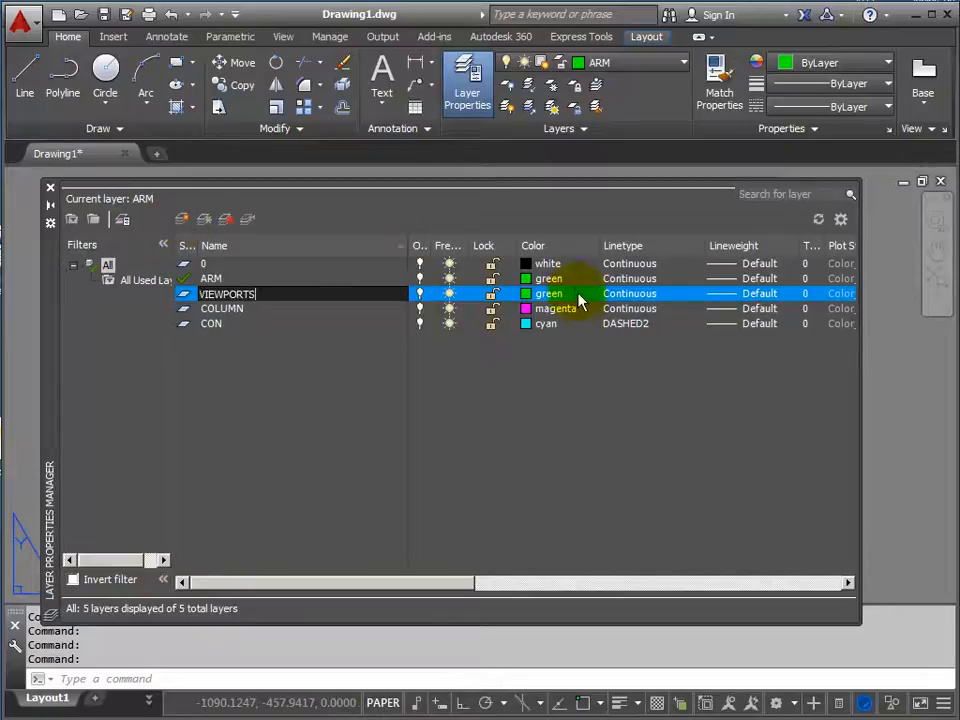
{"action": "left_click", "coordinate": [529, 300]}
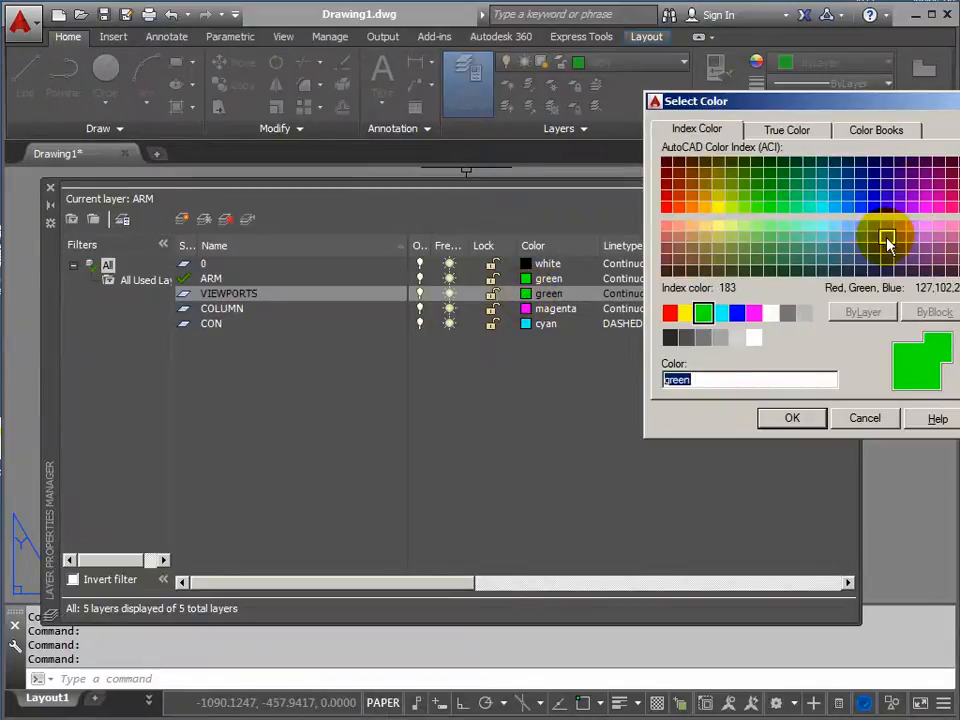
{"action": "left_click", "coordinate": [886, 238]}
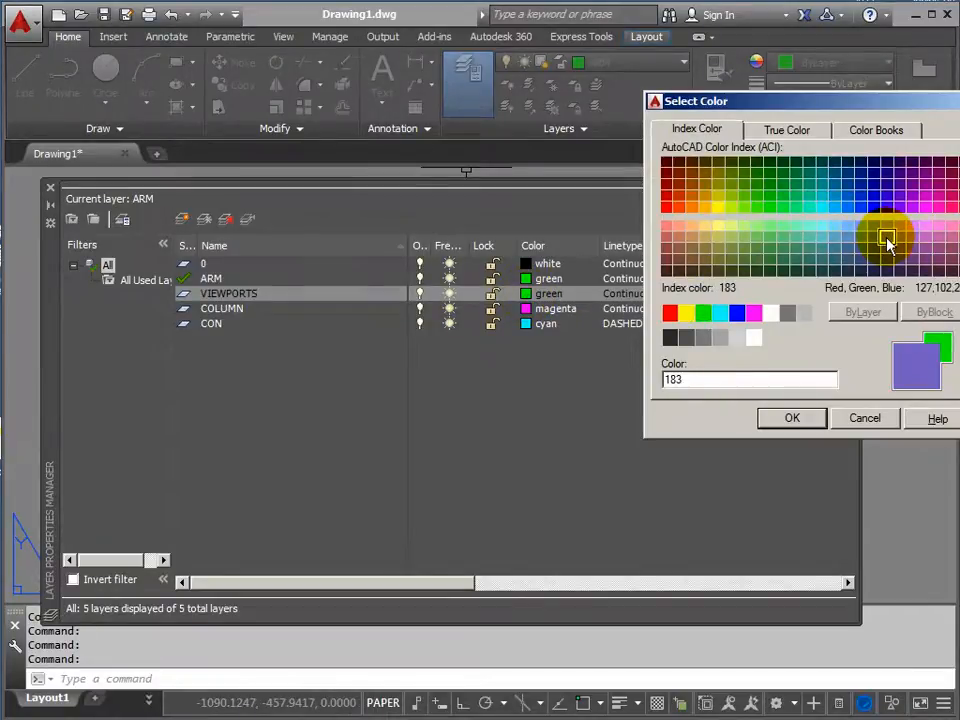
{"action": "left_click", "coordinate": [793, 419]}
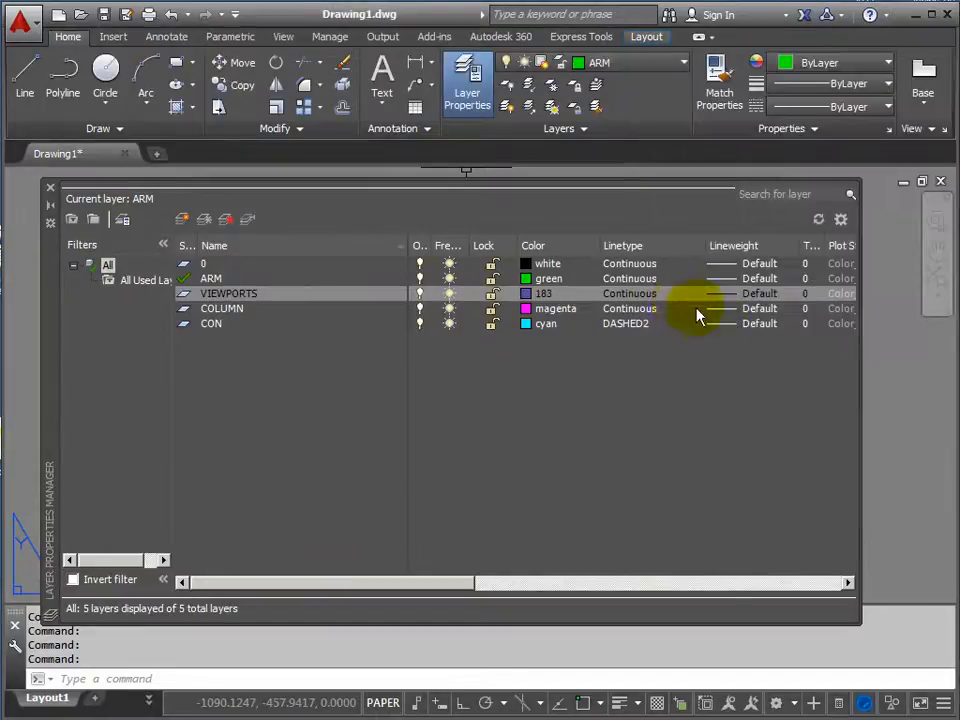
{"action": "left_click_drag", "start_coordinate": [437, 583], "coordinate": [579, 589]}
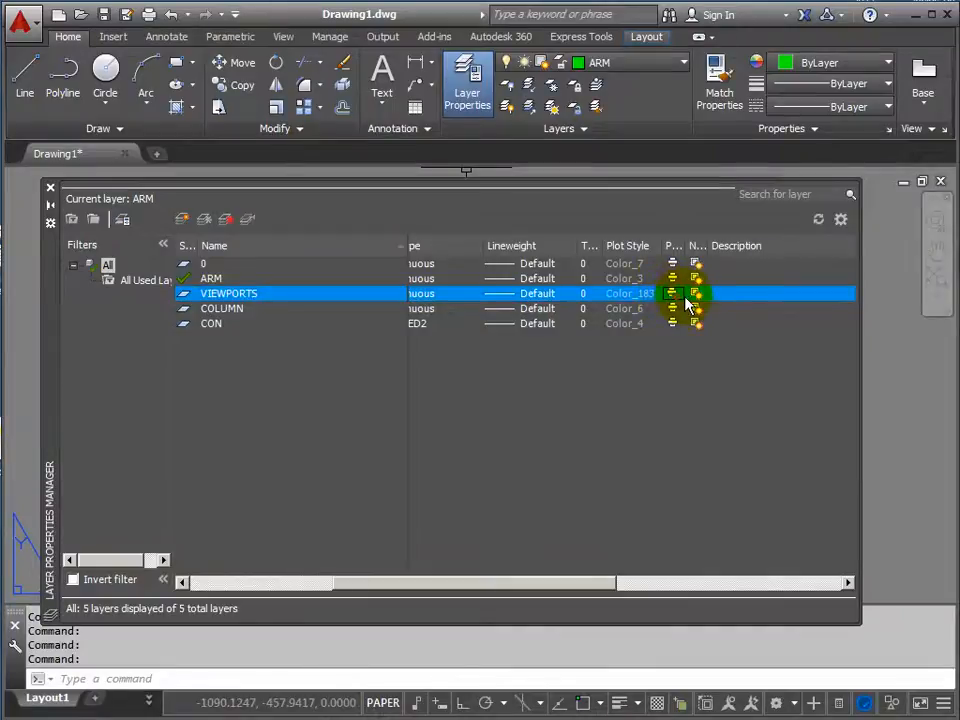
{"action": "left_click", "coordinate": [50, 192]}
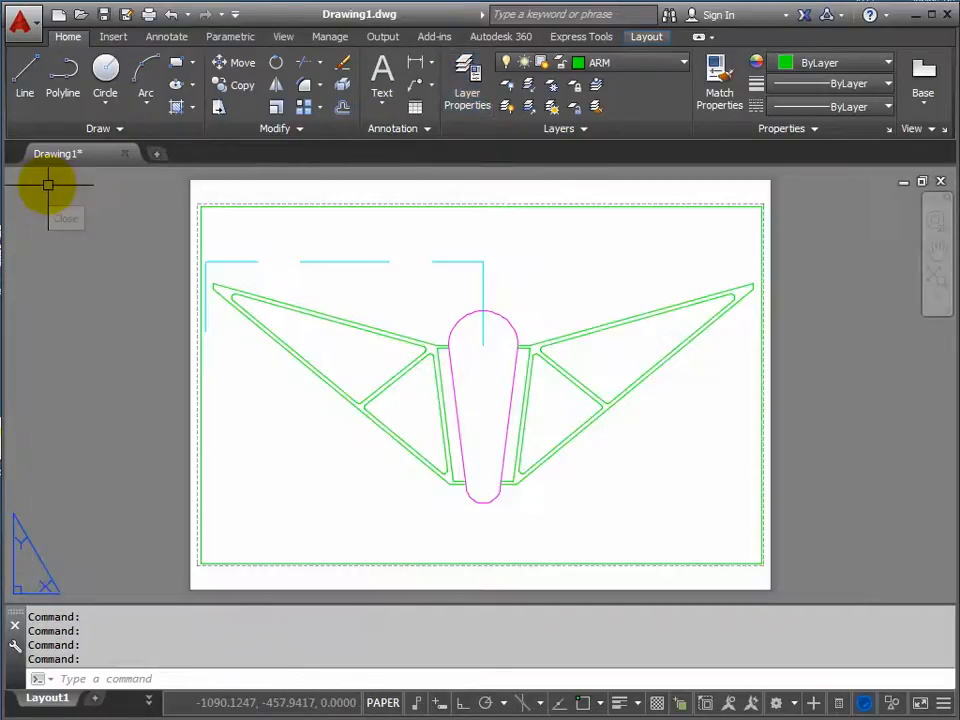
Move the layout viewport's border to the VIEWPORTS layer and clear the selection.
{"action": "left_click", "coordinate": [292, 206]}
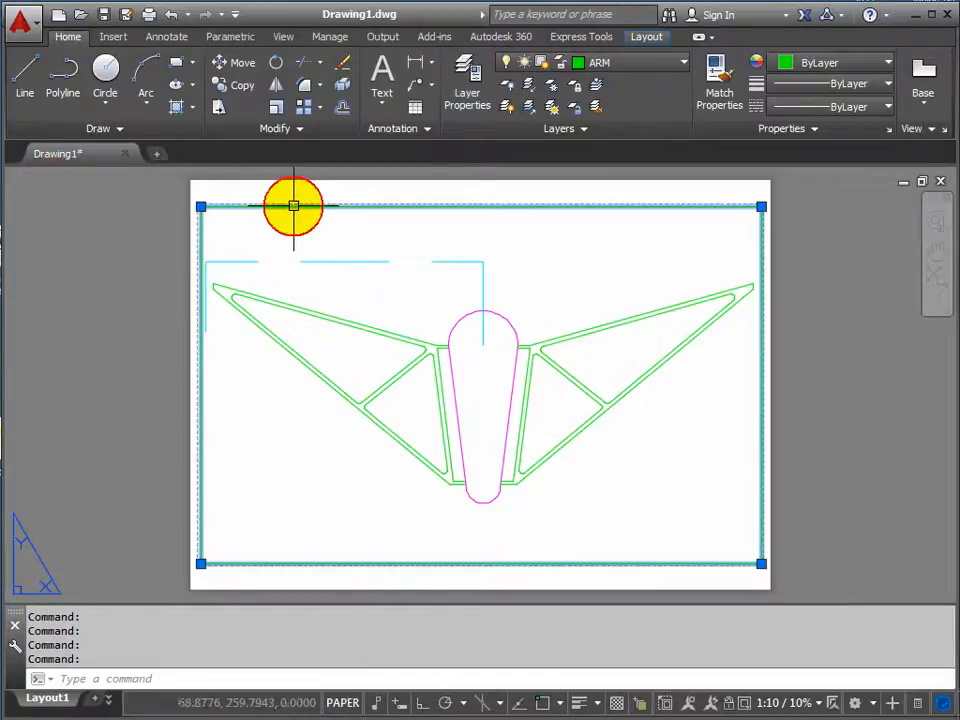
{"action": "left_click", "coordinate": [681, 64]}
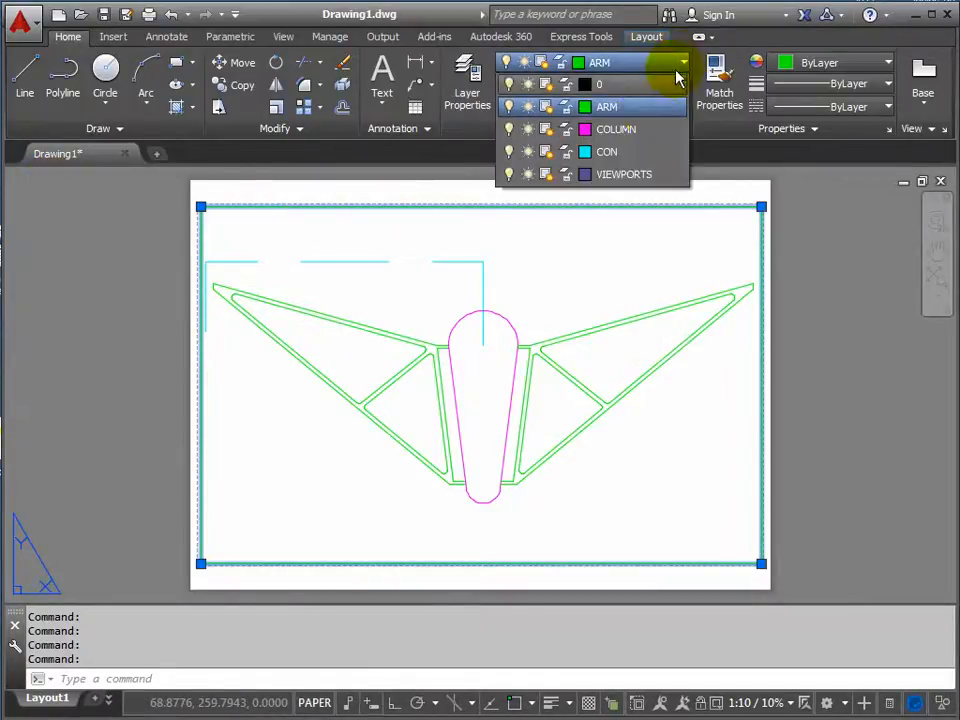
{"action": "left_click", "coordinate": [622, 176]}
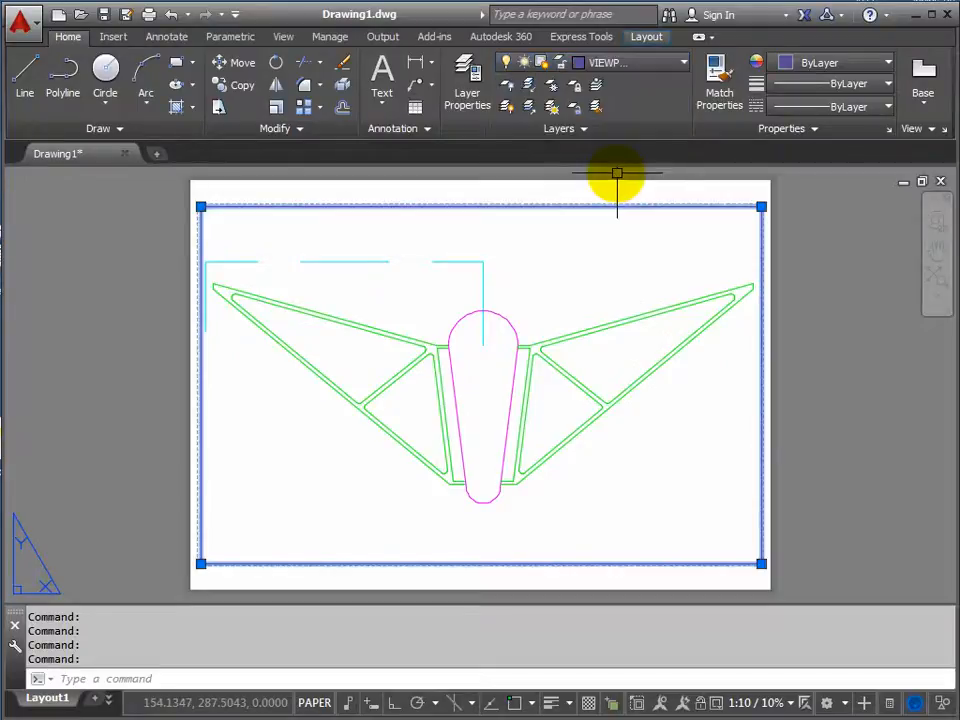
{"action": "key", "text": "Escape"}
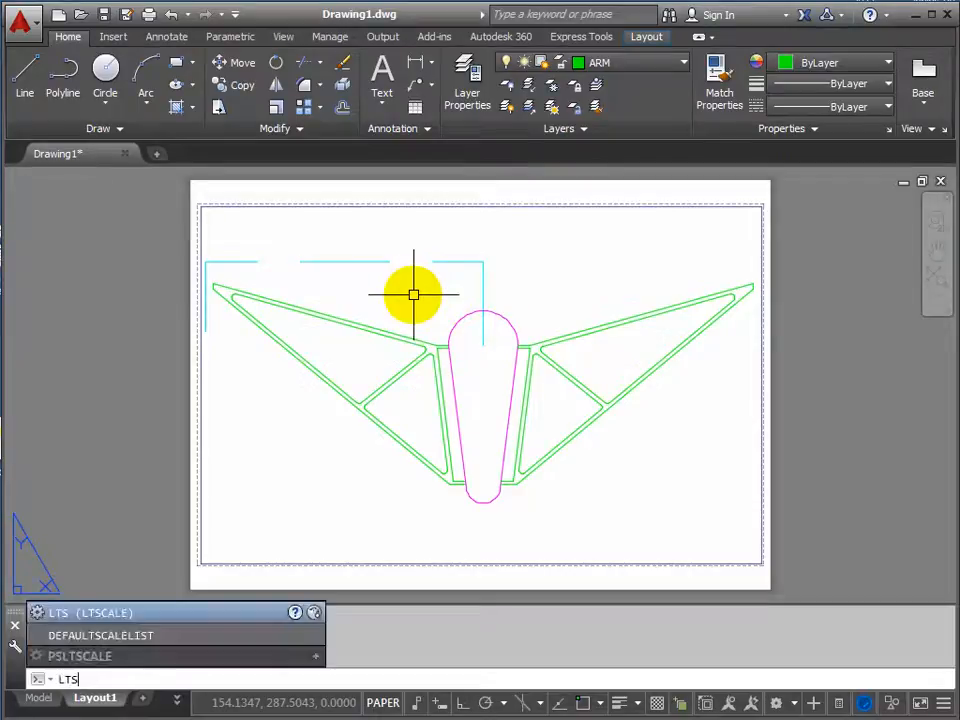
Set the global linetype scale (LTSCALE) to 0.5.
{"action": "key", "text": "Return"}
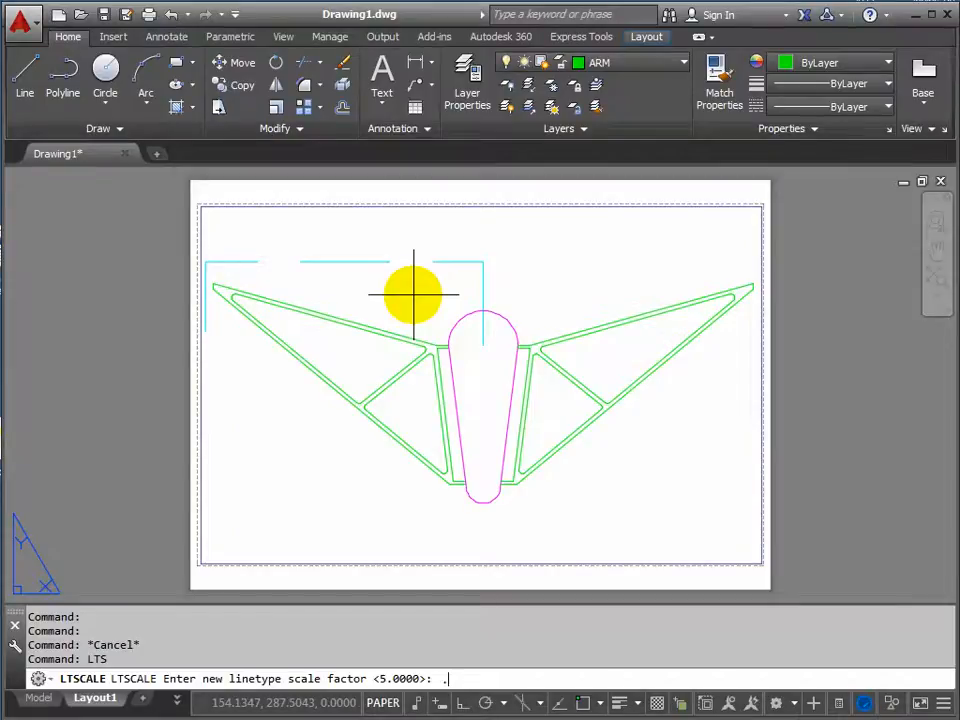
{"action": "key", "text": "Return"}
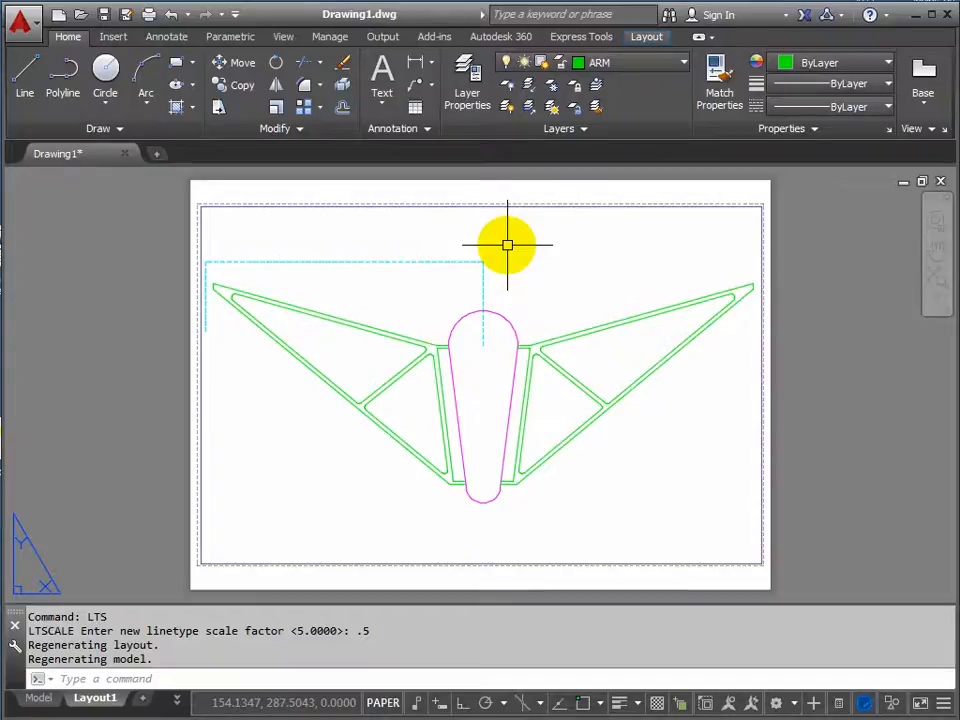
Activate model space in the layout viewport, freeze layer CON in this viewport only, and return to paper space.
{"action": "double_click", "coordinate": [507, 244]}
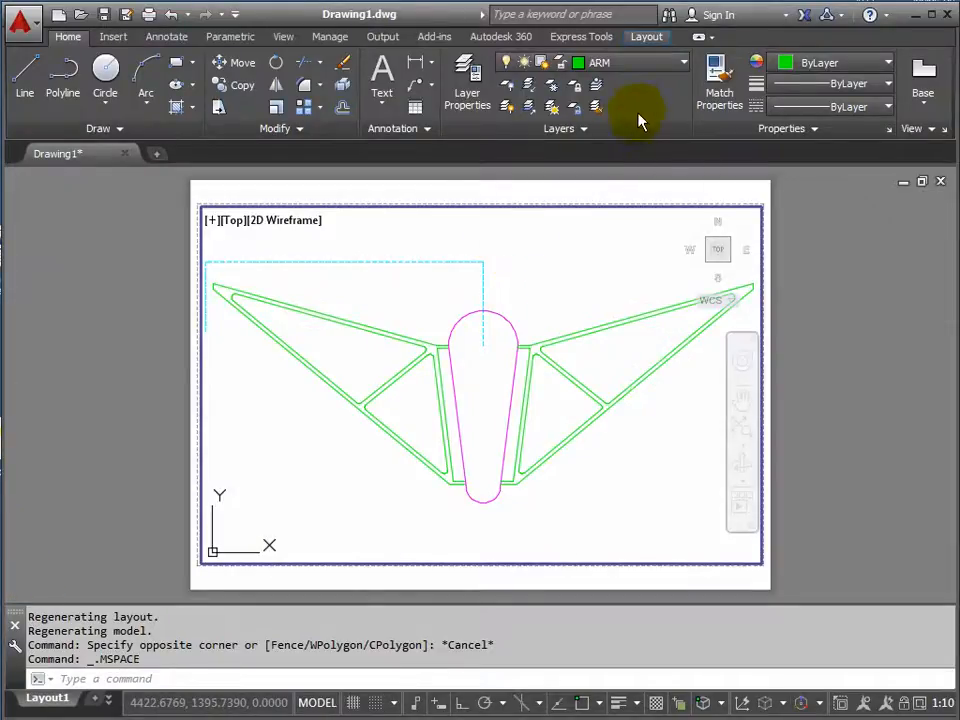
{"action": "left_click", "coordinate": [685, 66]}
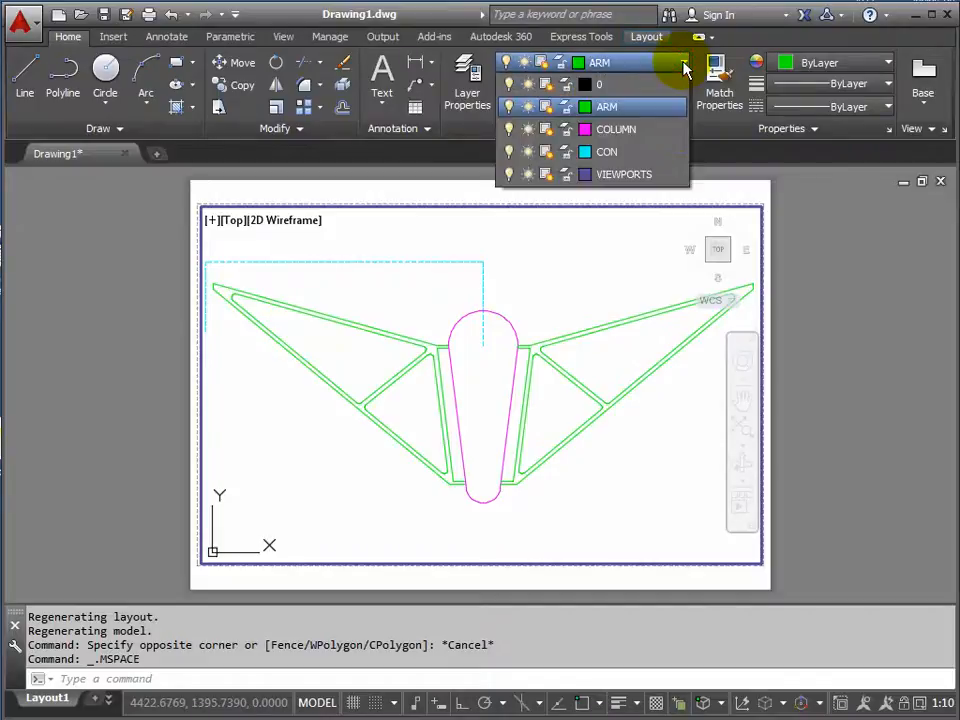
{"action": "left_click", "coordinate": [546, 152]}
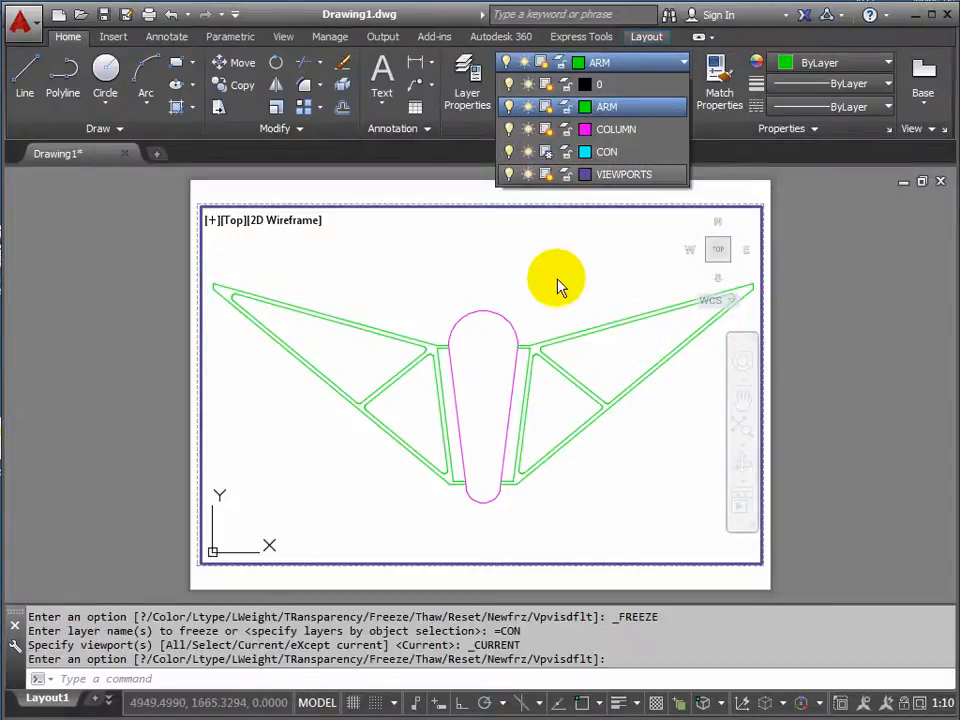
{"action": "left_click", "coordinate": [138, 334]}
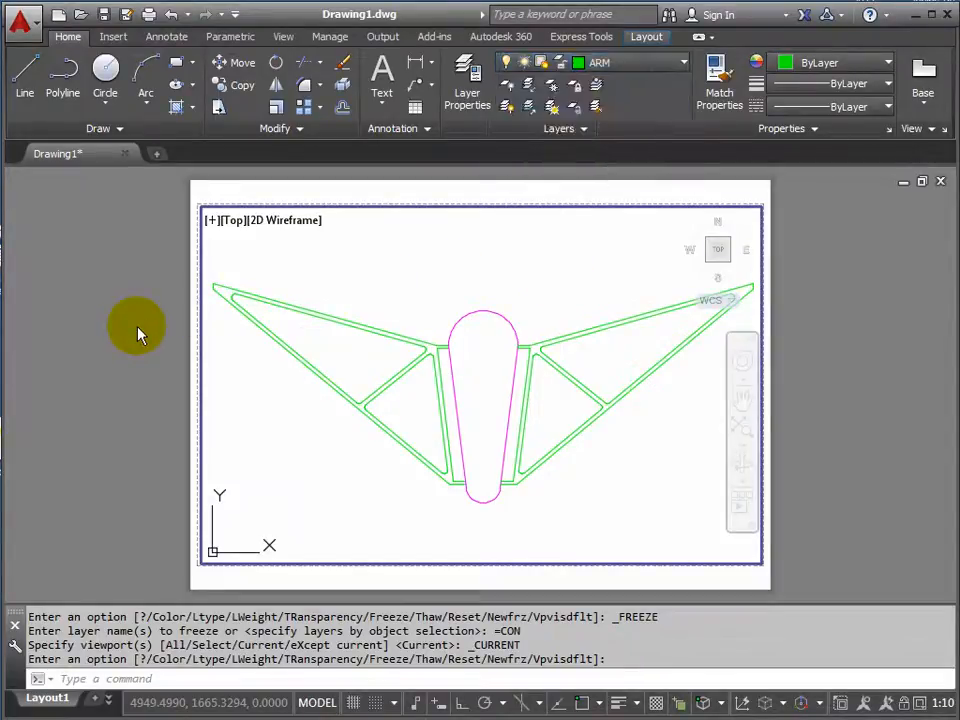
{"action": "double_click", "coordinate": [136, 330]}
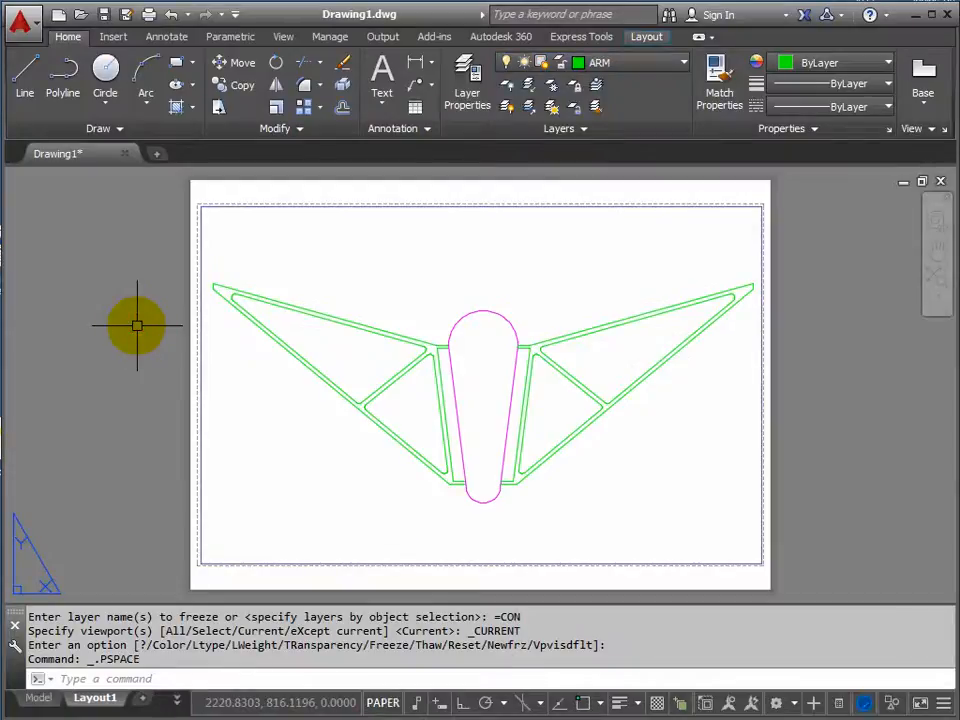
Check the construction lines in the Model space drawing and return to Layout1.
{"action": "left_click", "coordinate": [38, 700]}
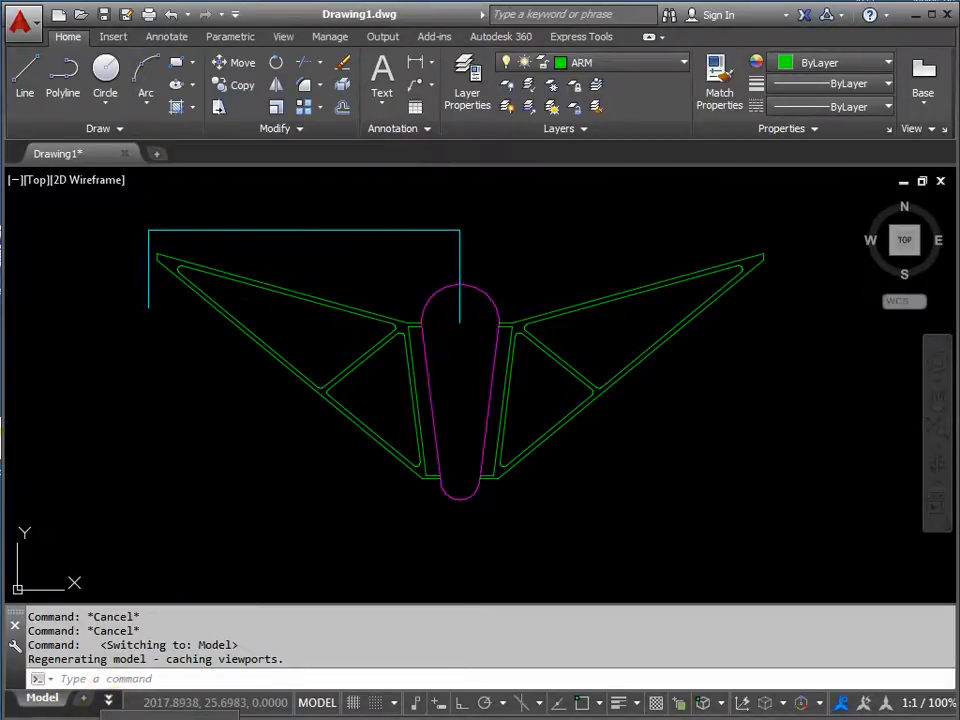
{"action": "left_click", "coordinate": [168, 717]}
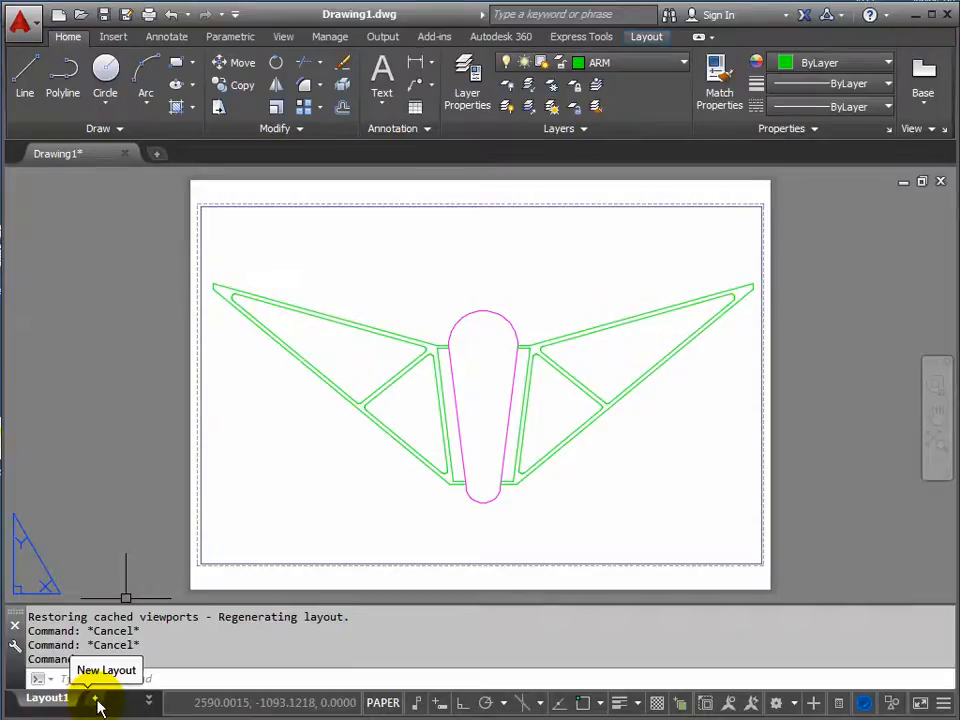
Preview the plot of Layout1 to check the viewport border and construction lines on the sheet.
{"action": "right_click", "coordinate": [53, 704]}
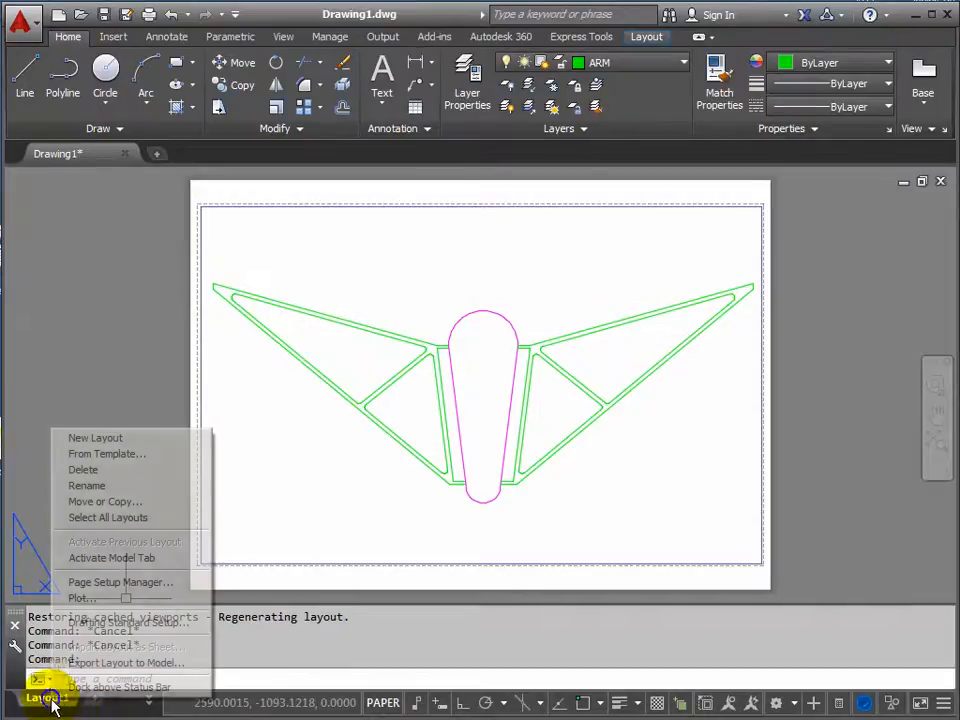
{"action": "left_click", "coordinate": [97, 599]}
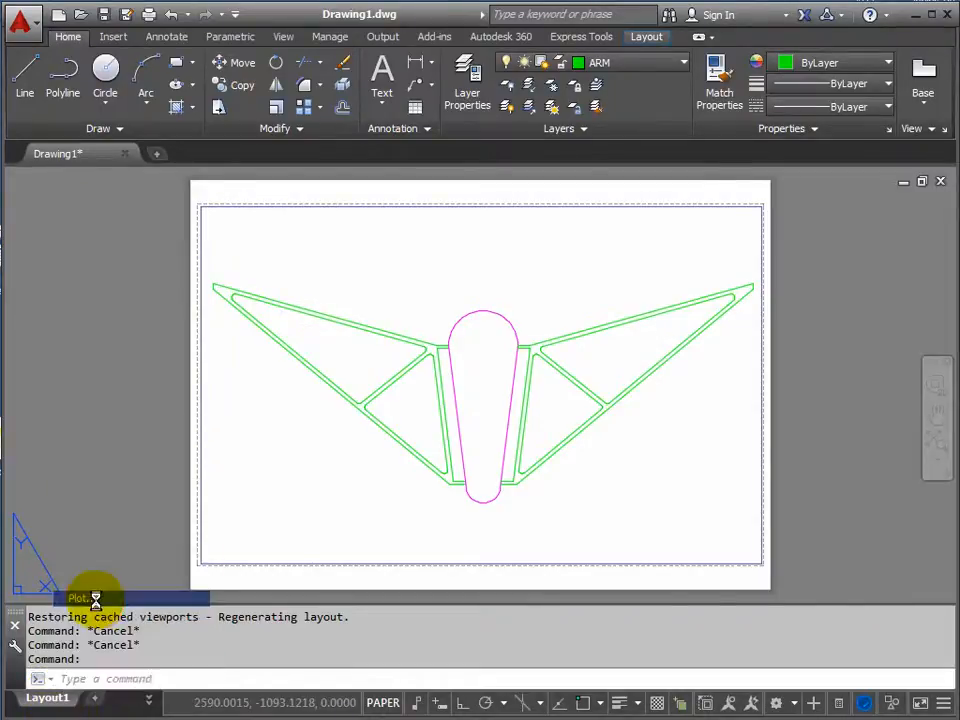
{"action": "left_click", "coordinate": [279, 595]}
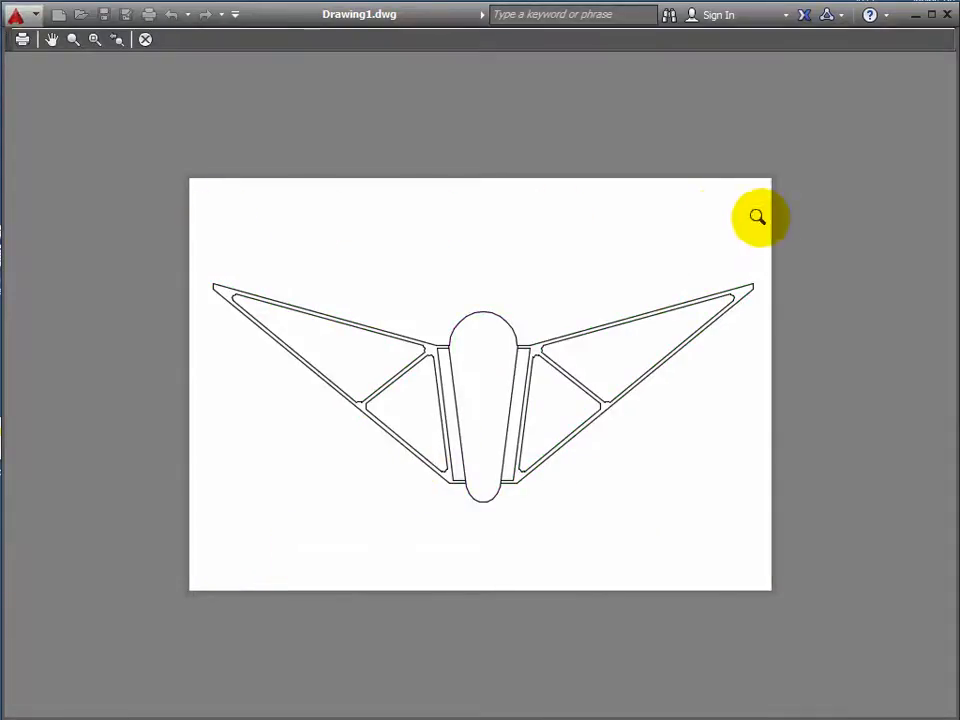
Examine the line thickness of the column and arms in the plot preview, close the preview and cancel the plot.
{"action": "scroll", "coordinate": [489, 379], "scroll_direction": "up", "scroll_amount": 5}
{"action": "scroll", "coordinate": [486, 371], "scroll_direction": "down", "scroll_amount": 5}
{"action": "scroll", "coordinate": [474, 377], "scroll_direction": "up", "scroll_amount": 3}
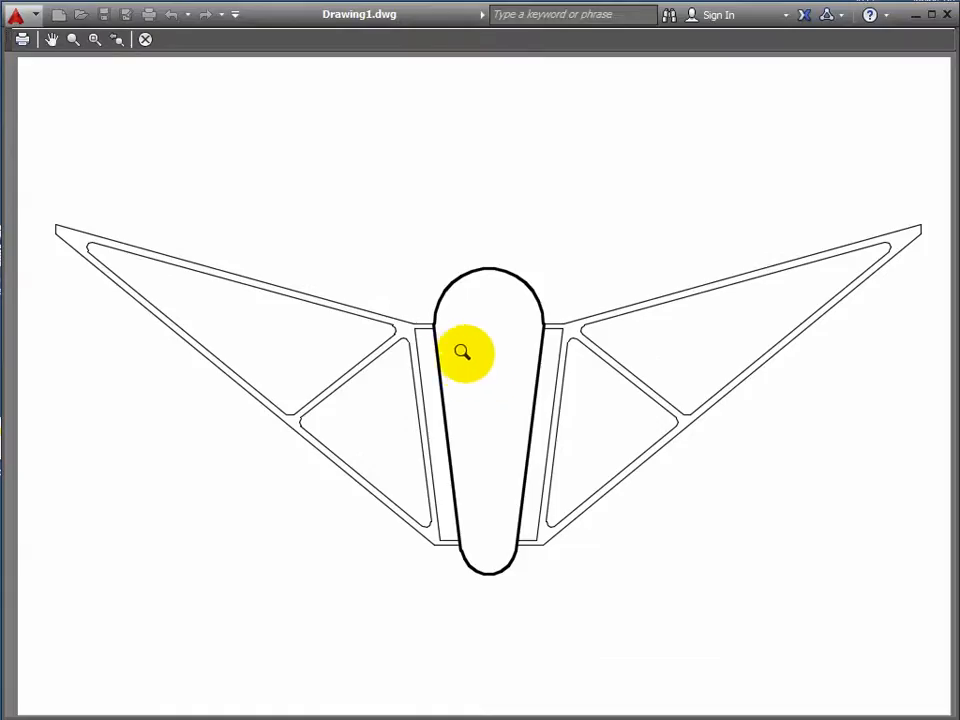
{"action": "scroll", "coordinate": [459, 343], "scroll_direction": "up", "scroll_amount": 6}
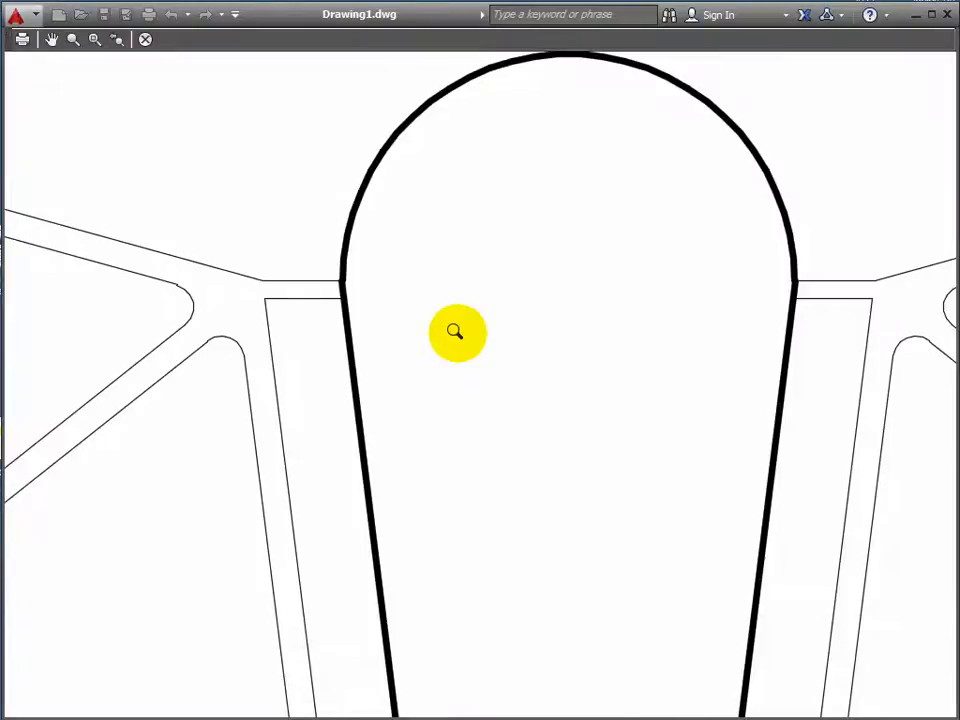
{"action": "scroll", "coordinate": [455, 331], "scroll_direction": "down", "scroll_amount": 6}
{"action": "middle_click_drag", "start_coordinate": [465, 324], "coordinate": [502, 343]}
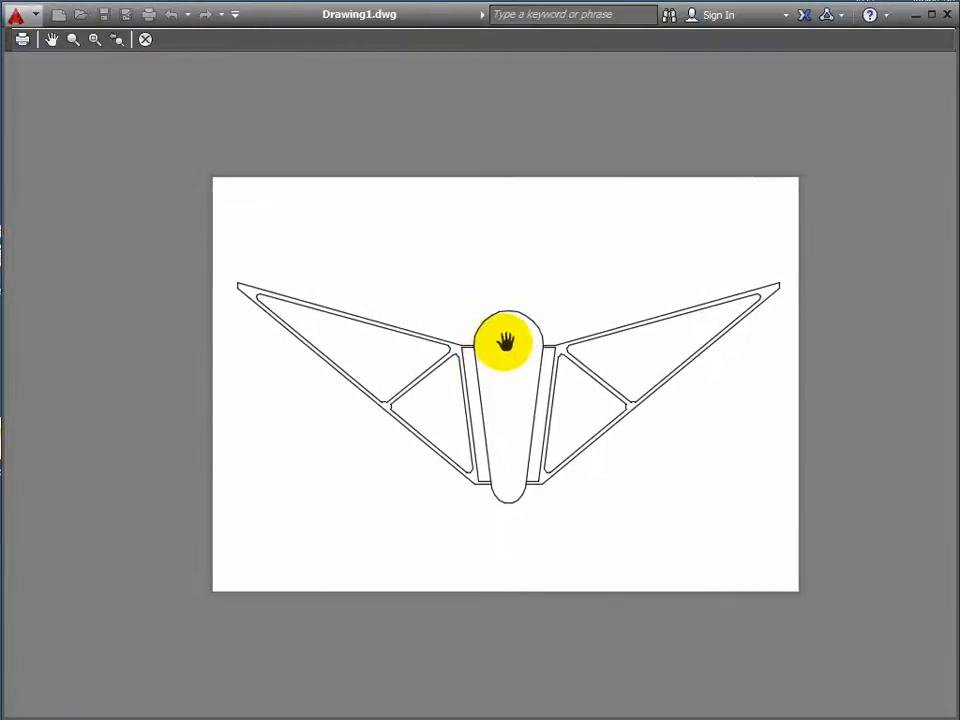
{"action": "key", "text": "Escape"}
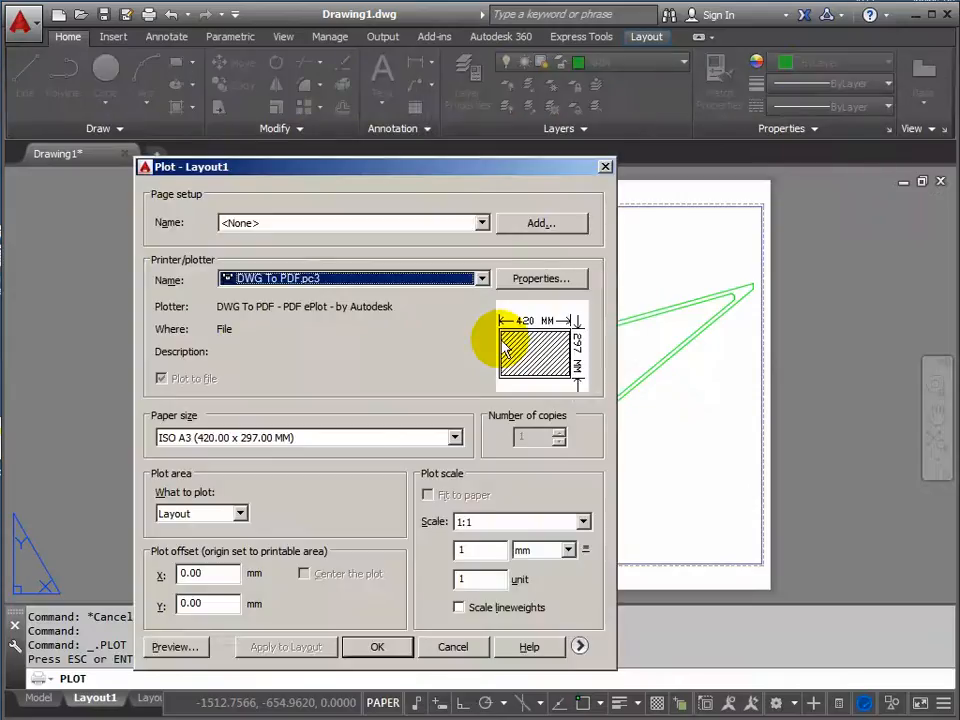
{"action": "left_click", "coordinate": [460, 648]}
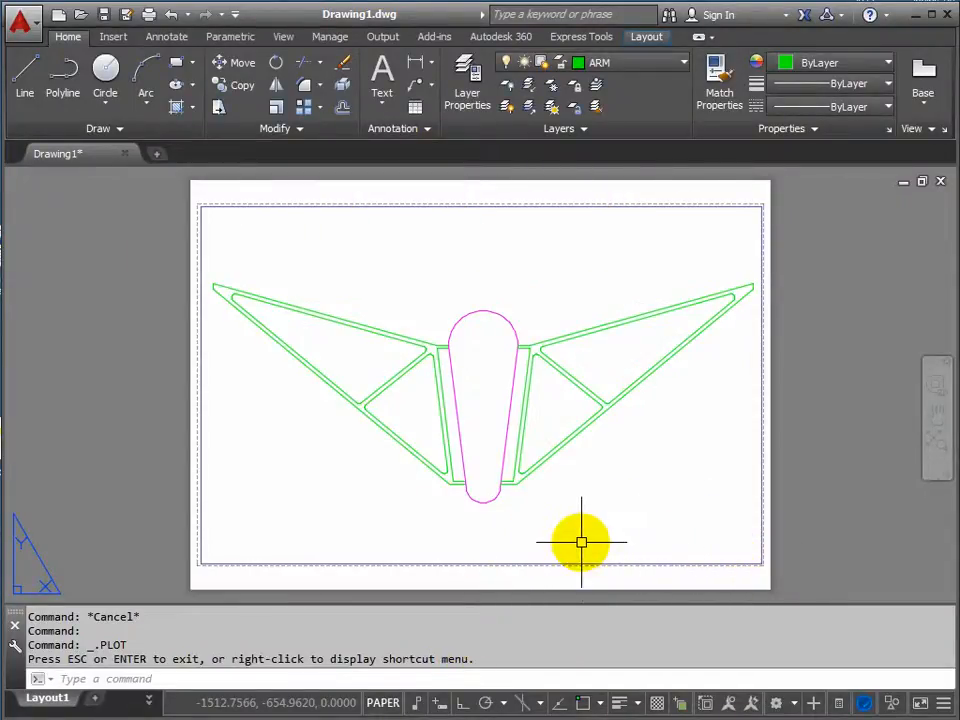
Create a new layer named TEXT and set its colour to white.
{"action": "left_click", "coordinate": [470, 78]}
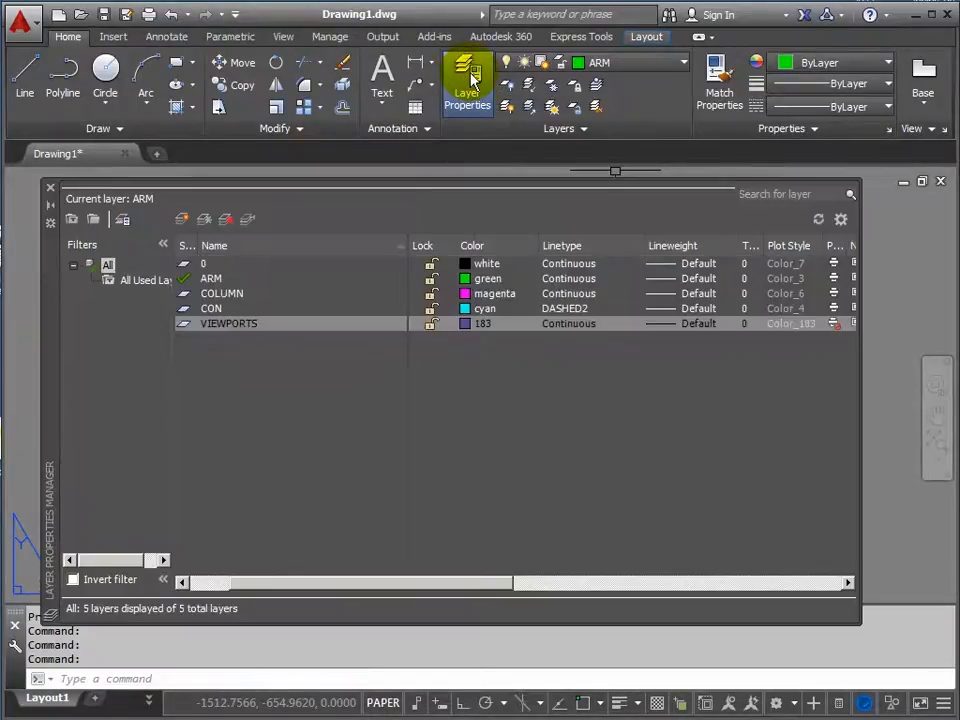
{"action": "left_click", "coordinate": [182, 220]}
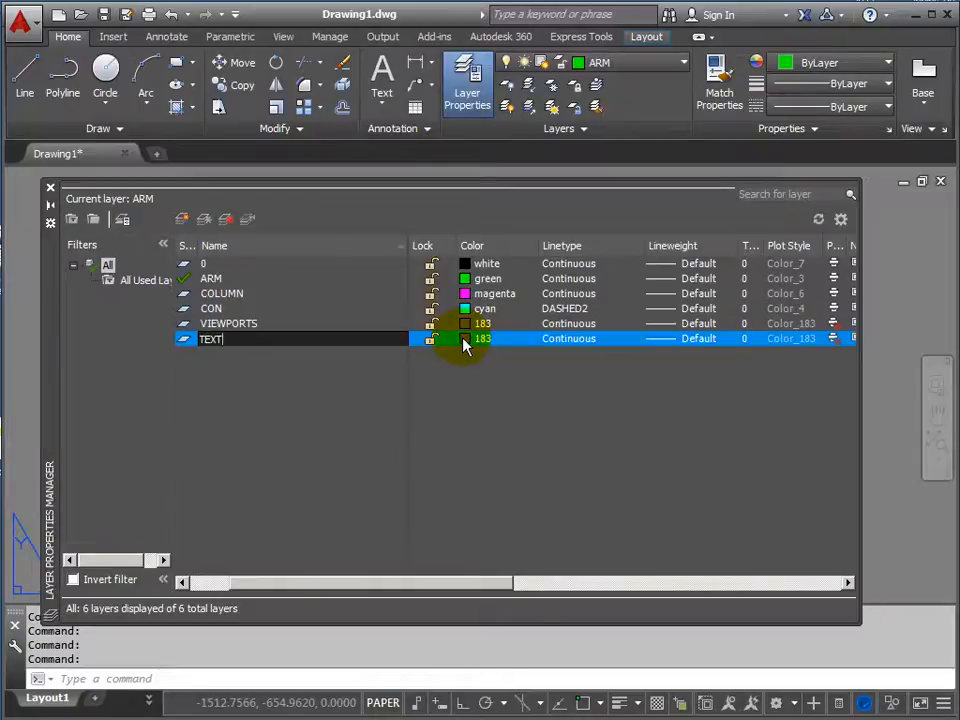
{"action": "left_click", "coordinate": [466, 342]}
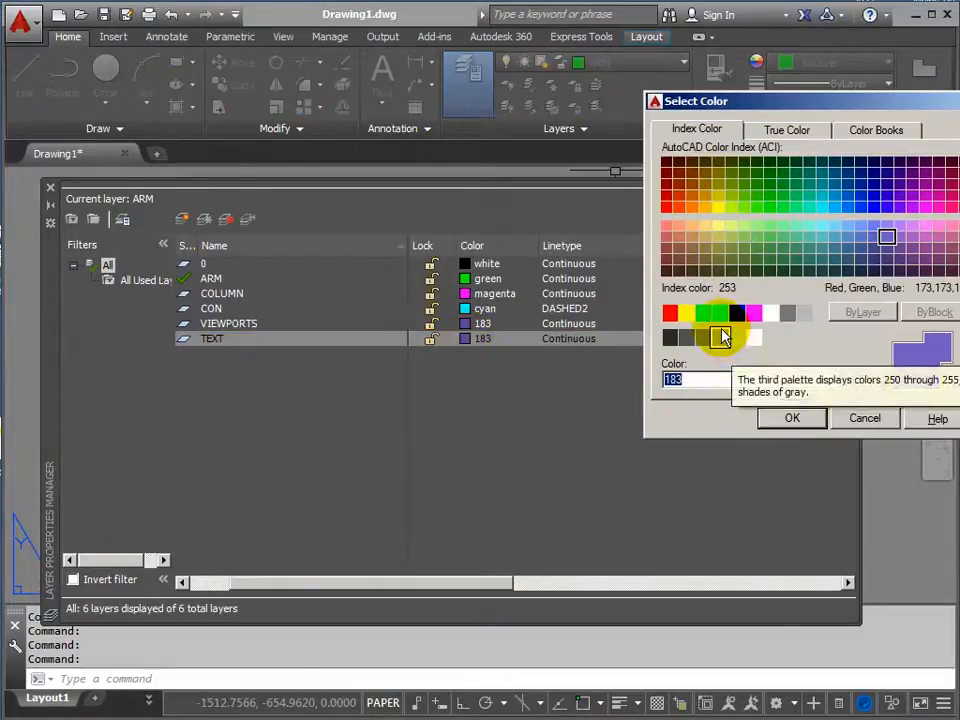
{"action": "left_click", "coordinate": [771, 315]}
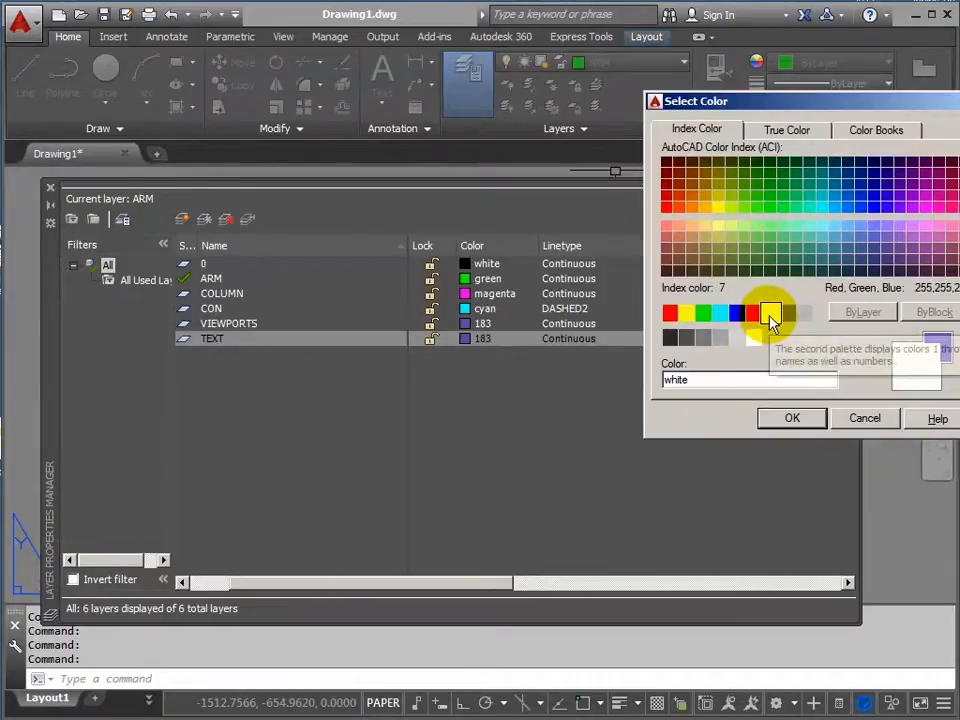
{"action": "left_click", "coordinate": [792, 421]}
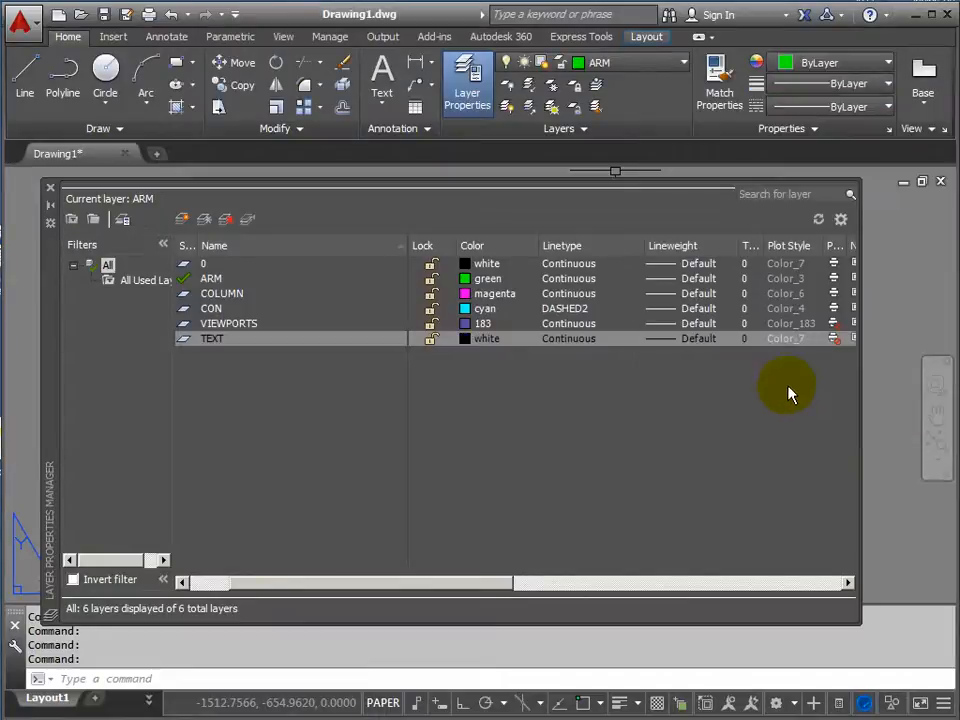
Turn plotting on for the TEXT layer and make it the current layer.
{"action": "left_click", "coordinate": [834, 339]}
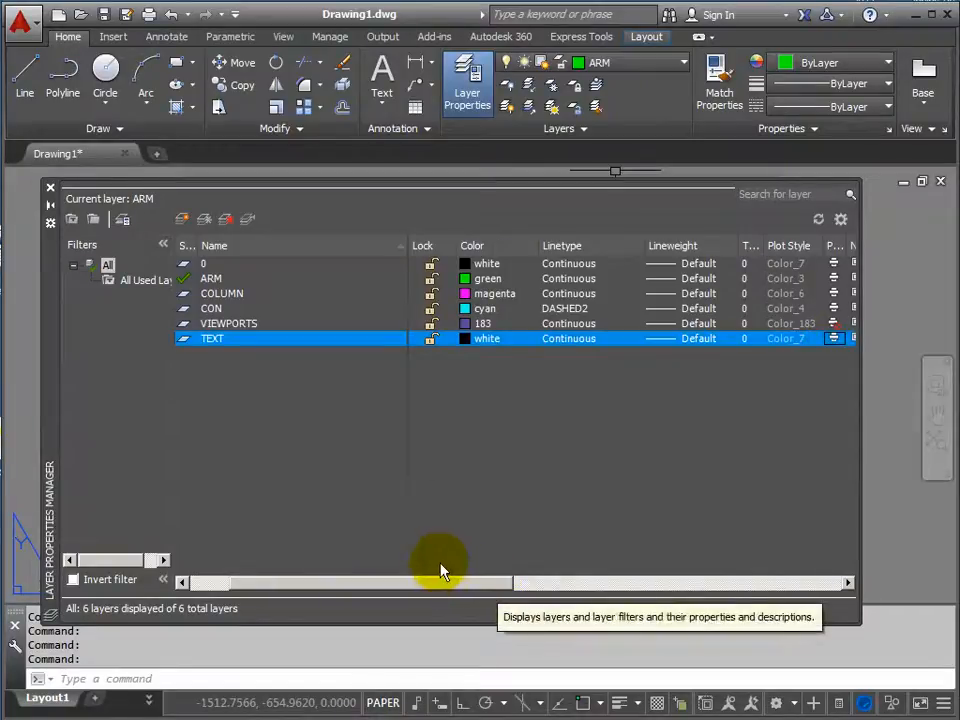
{"action": "left_click", "coordinate": [250, 224]}
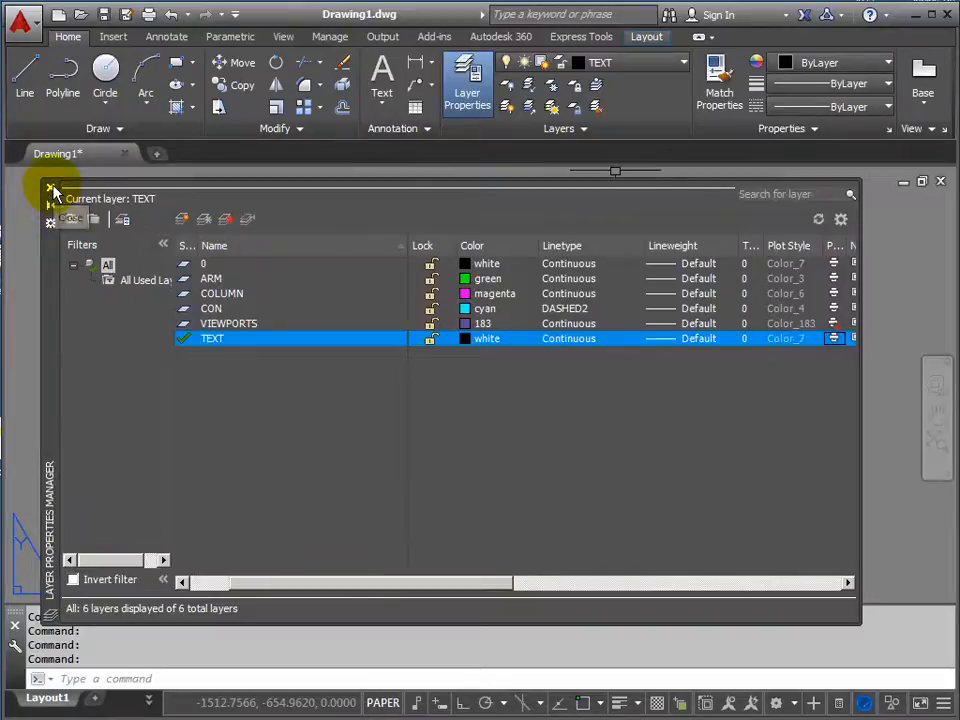
{"action": "left_click", "coordinate": [50, 189]}
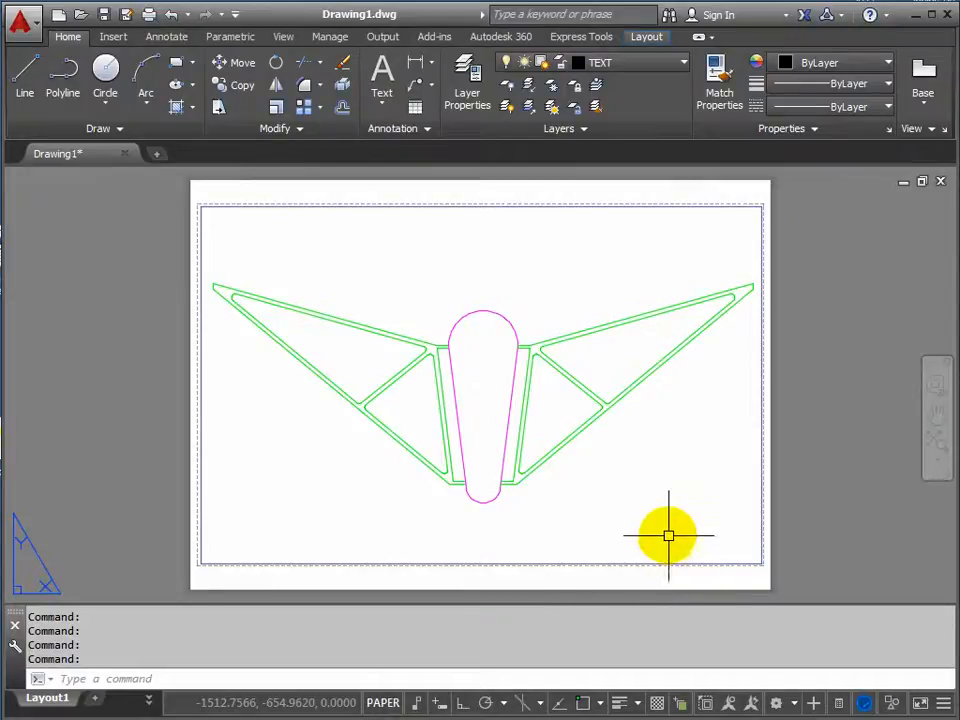
Create a new text style named TITLES.
{"action": "left_click", "coordinate": [426, 128]}
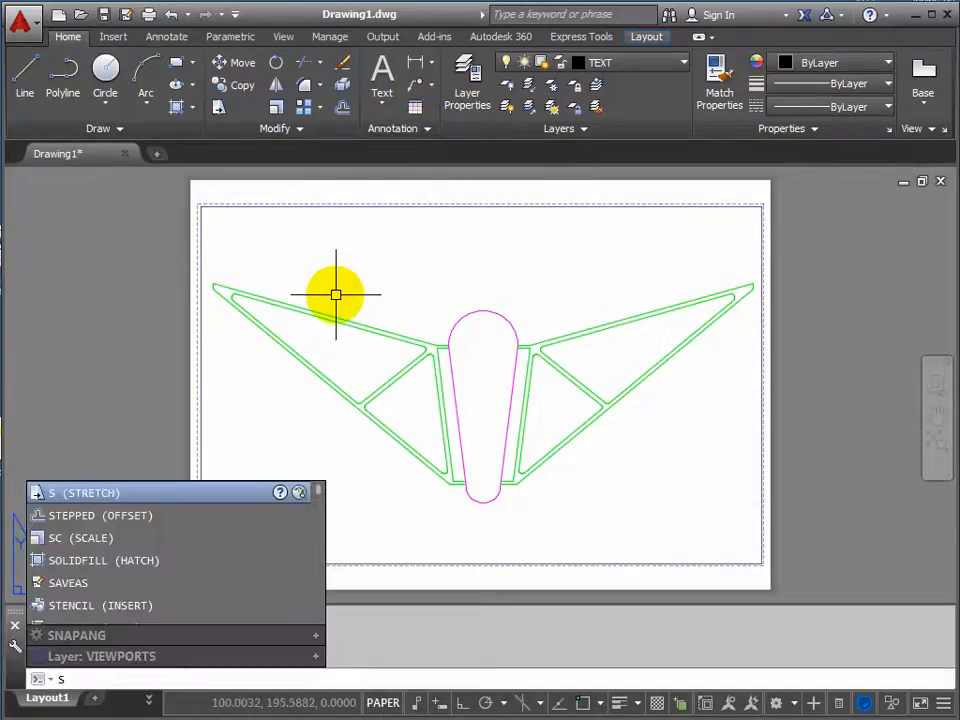
{"action": "type", "text": "T"}
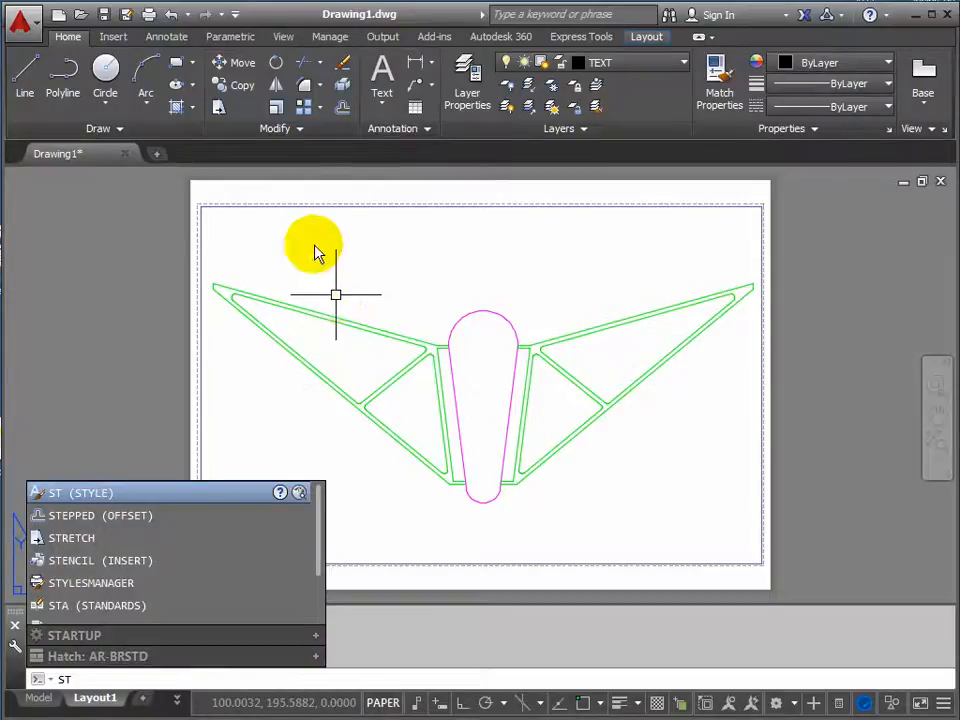
{"action": "left_click", "coordinate": [79, 495]}
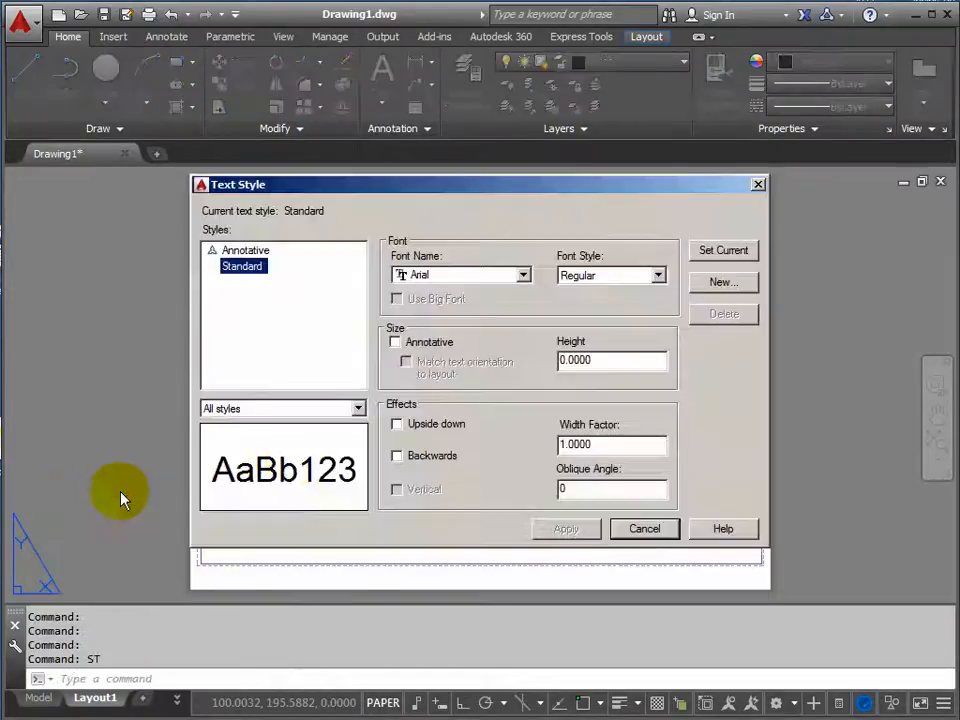
{"action": "left_click_drag", "start_coordinate": [415, 190], "coordinate": [401, 171]}
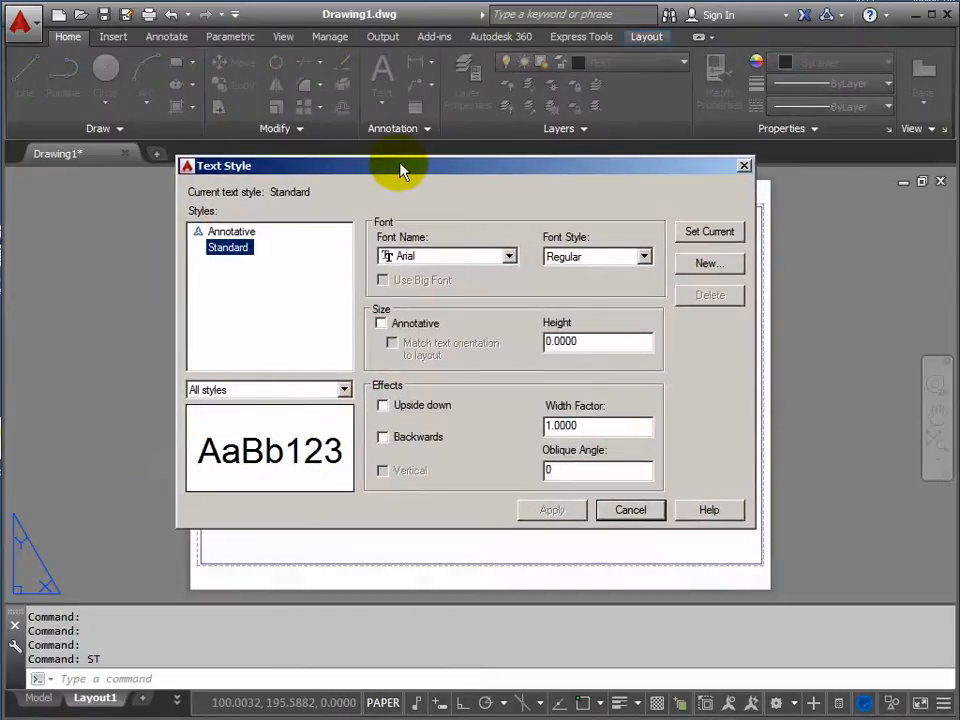
{"action": "left_click", "coordinate": [712, 265]}
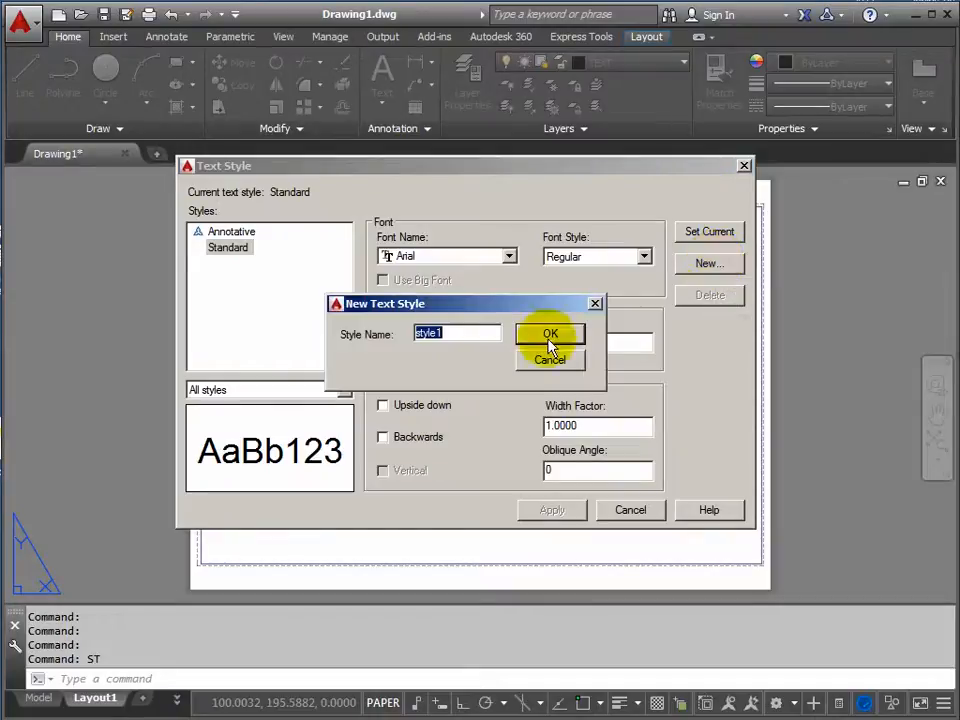
{"action": "type", "text": "TITLES"}
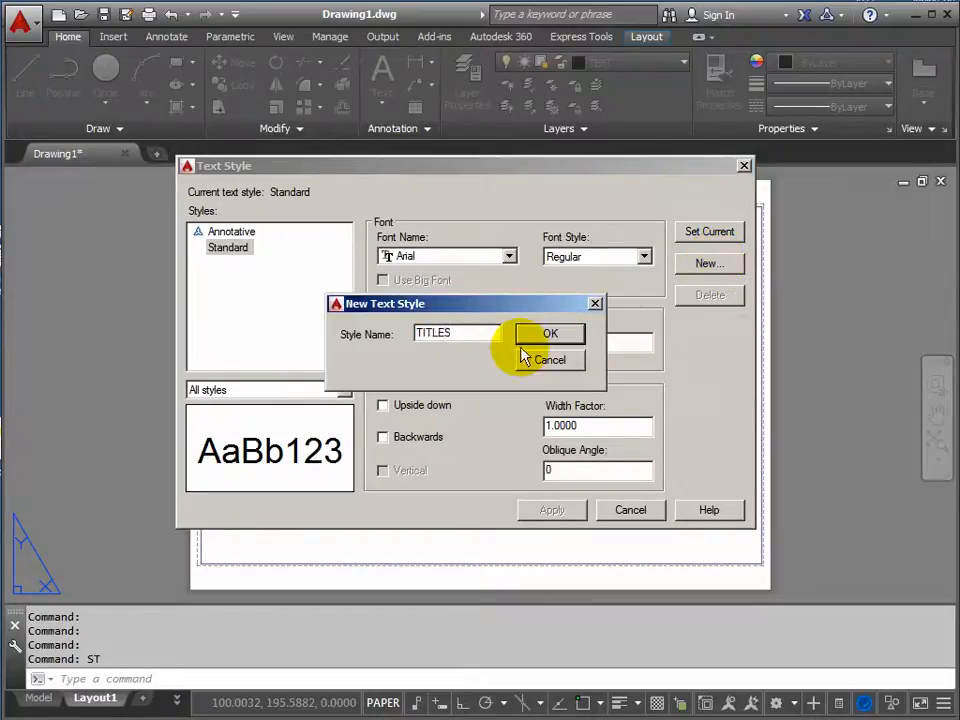
{"action": "left_click", "coordinate": [551, 333]}
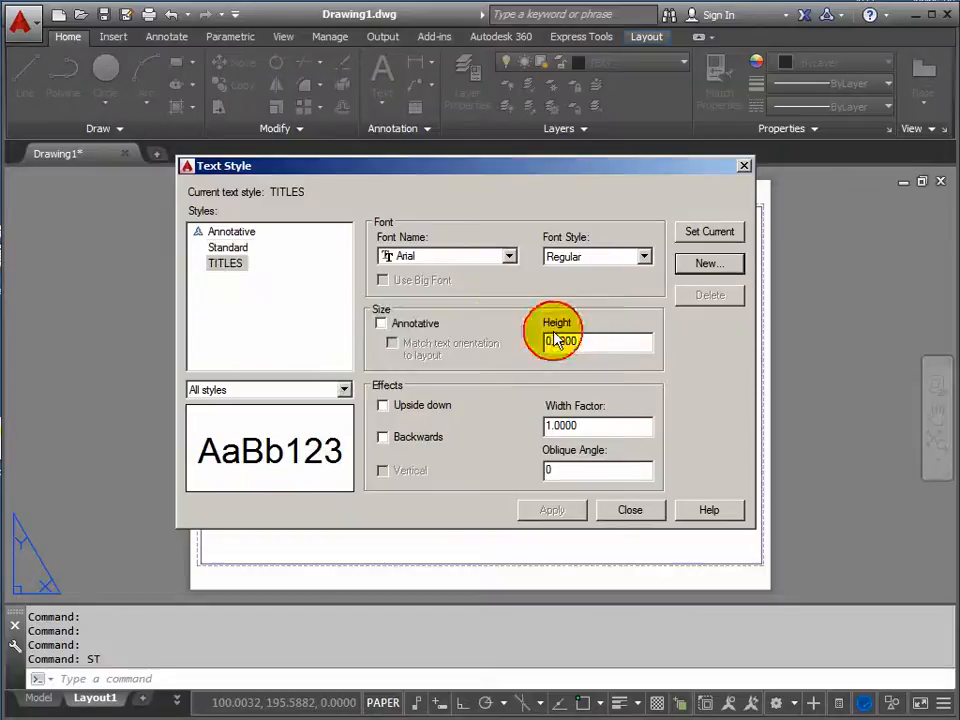
Set the TITLES text style's font to Verdana with the Bold font style.
{"action": "left_click", "coordinate": [509, 257]}
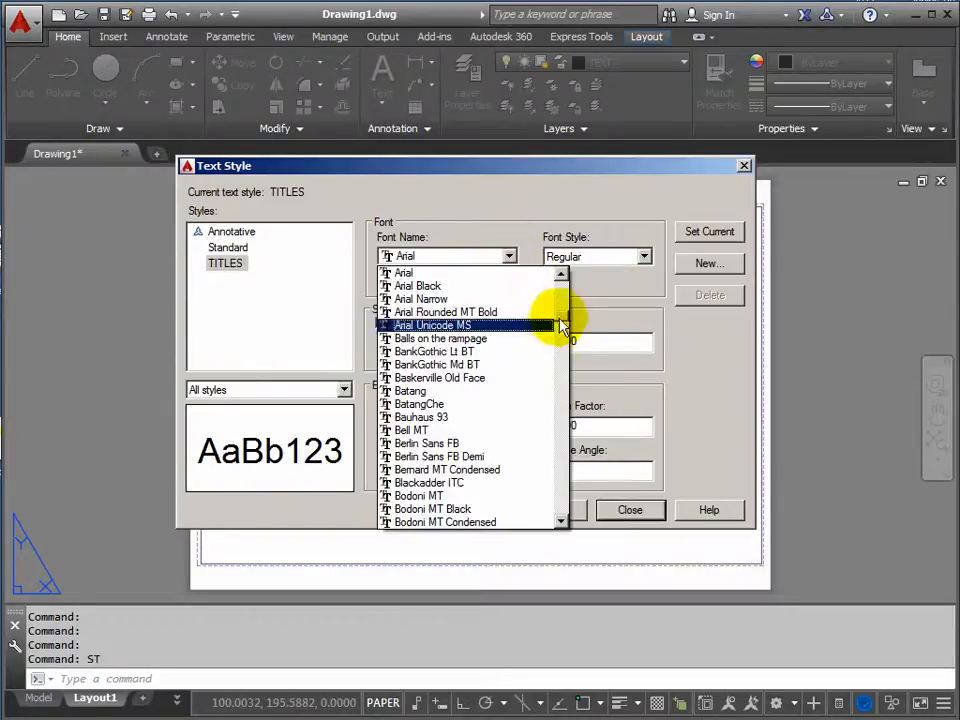
{"action": "scroll", "coordinate": [566, 333], "scroll_direction": "down", "scroll_amount": 13}
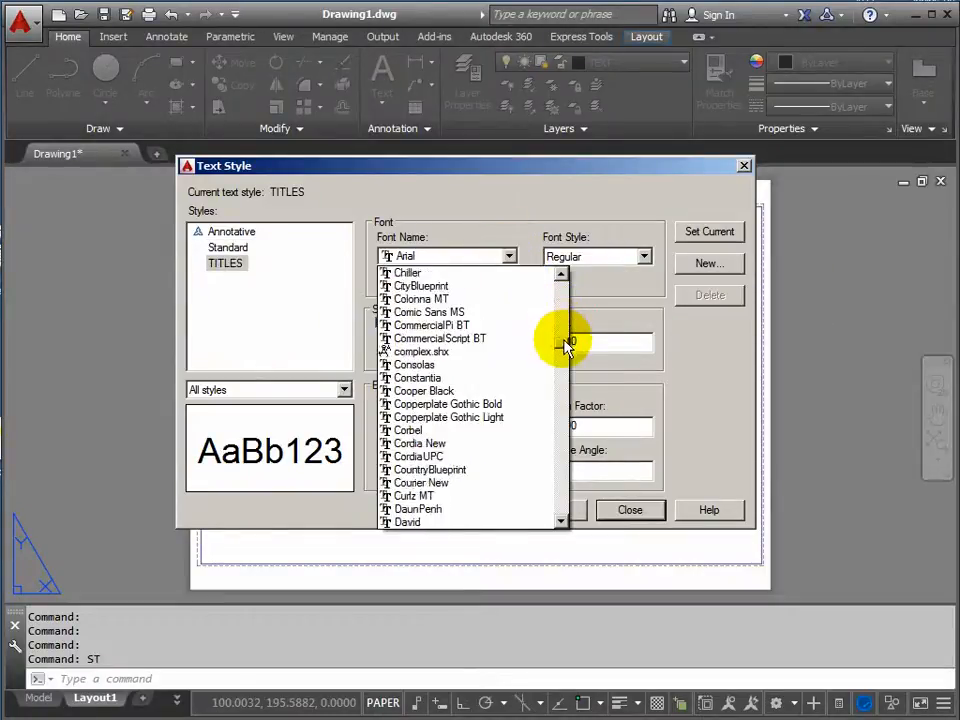
{"action": "scroll", "coordinate": [567, 343], "scroll_direction": "down", "scroll_amount": 20}
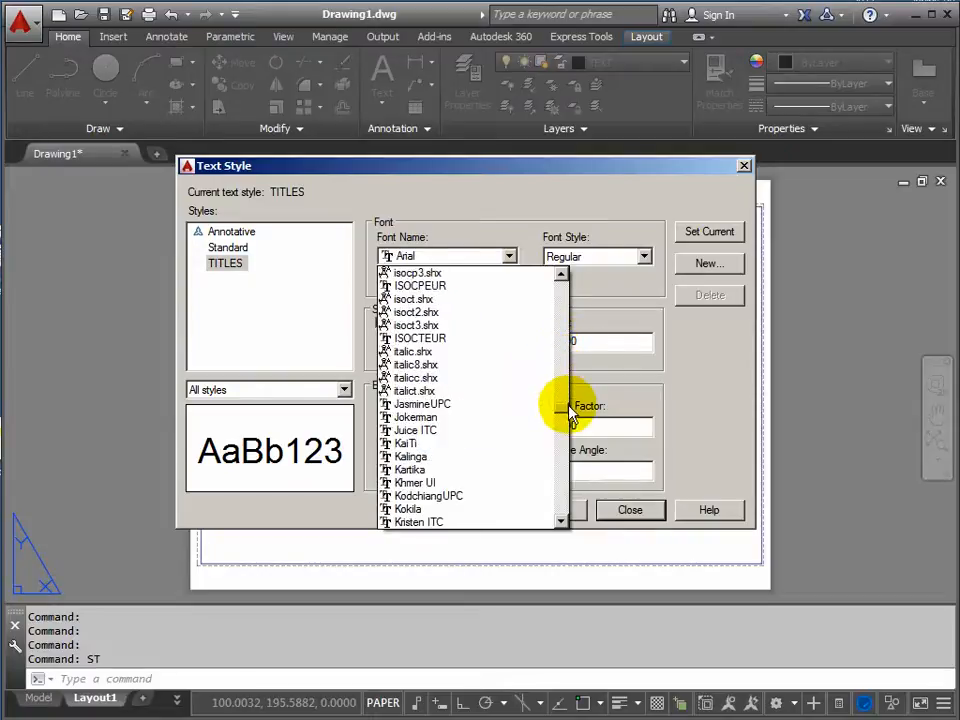
{"action": "left_click_drag", "start_coordinate": [570, 410], "coordinate": [569, 505]}
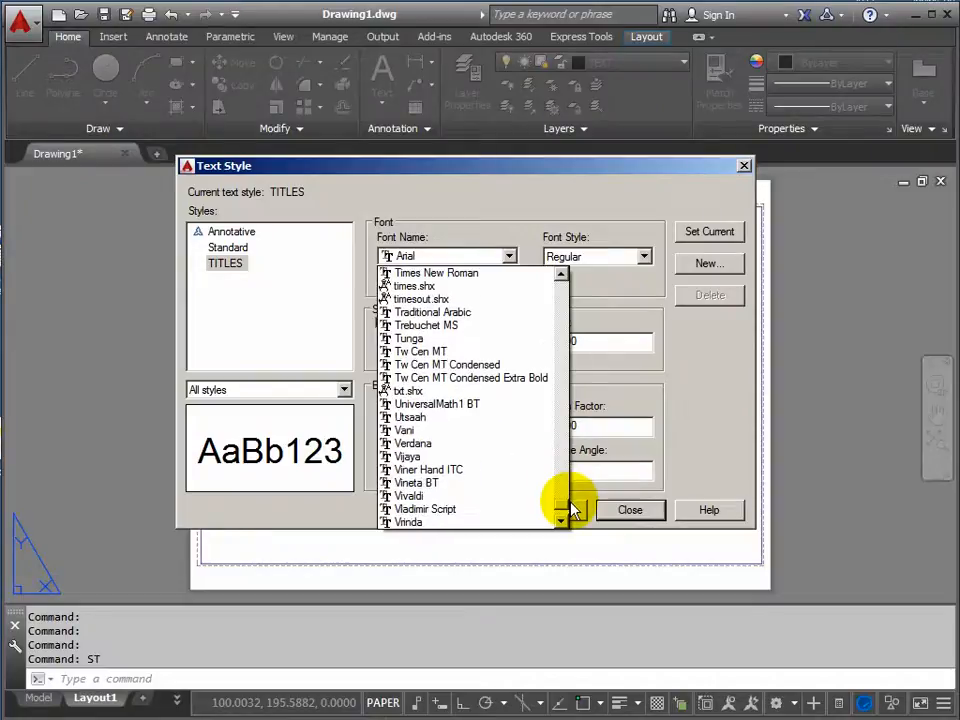
{"action": "left_click", "coordinate": [417, 446]}
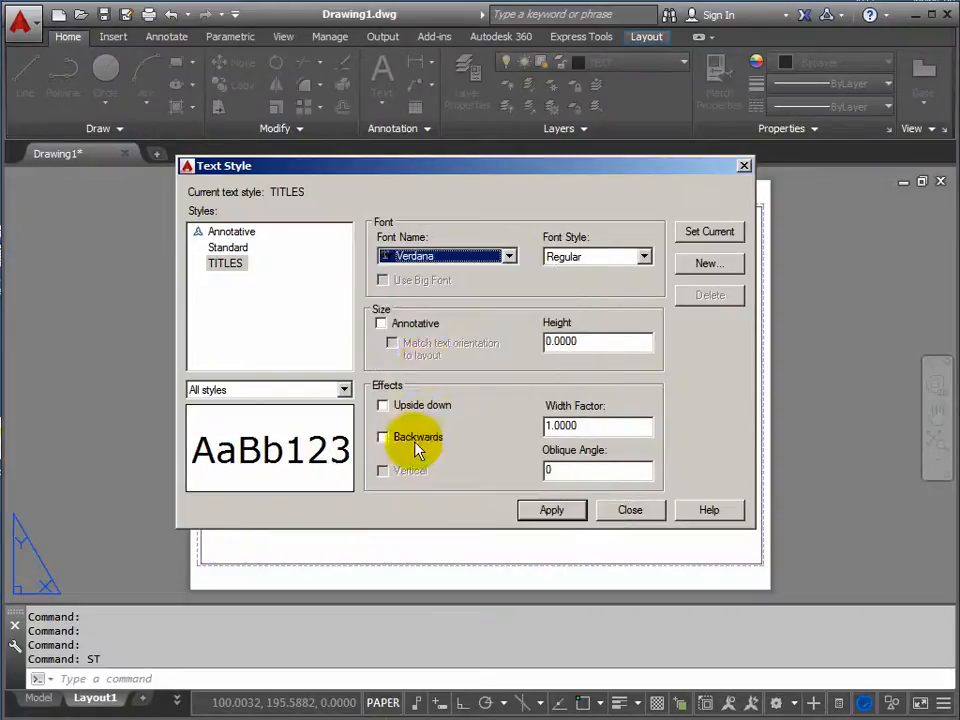
{"action": "left_click", "coordinate": [645, 257]}
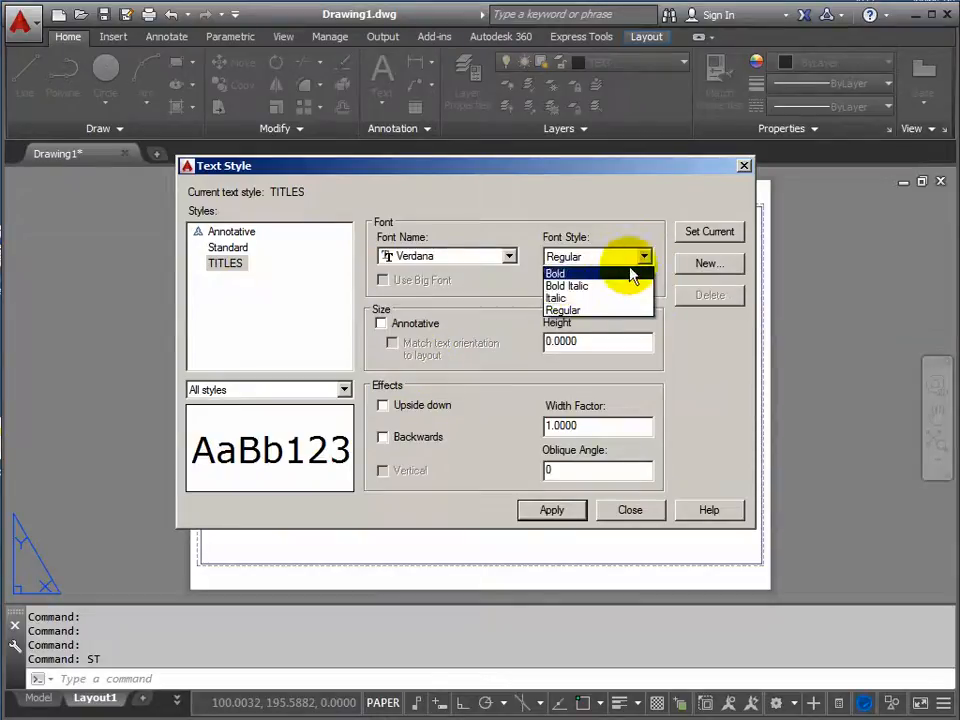
{"action": "left_click", "coordinate": [558, 274]}
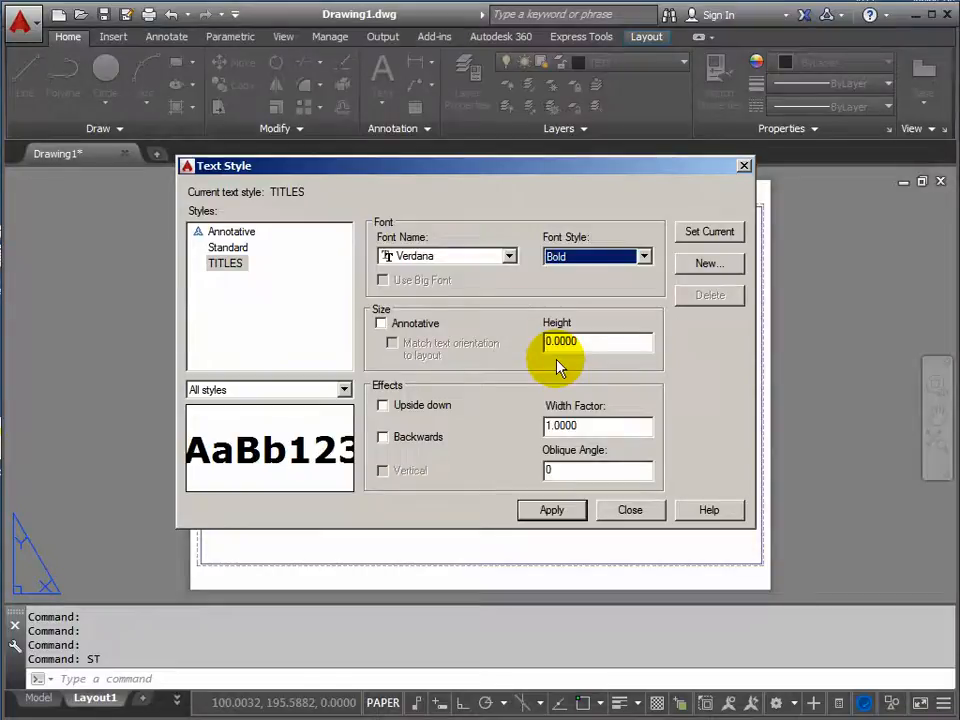
Set the TITLES text style's width factor to 0.85 and make it the current style, saving the changes.
{"action": "left_click", "coordinate": [577, 426]}
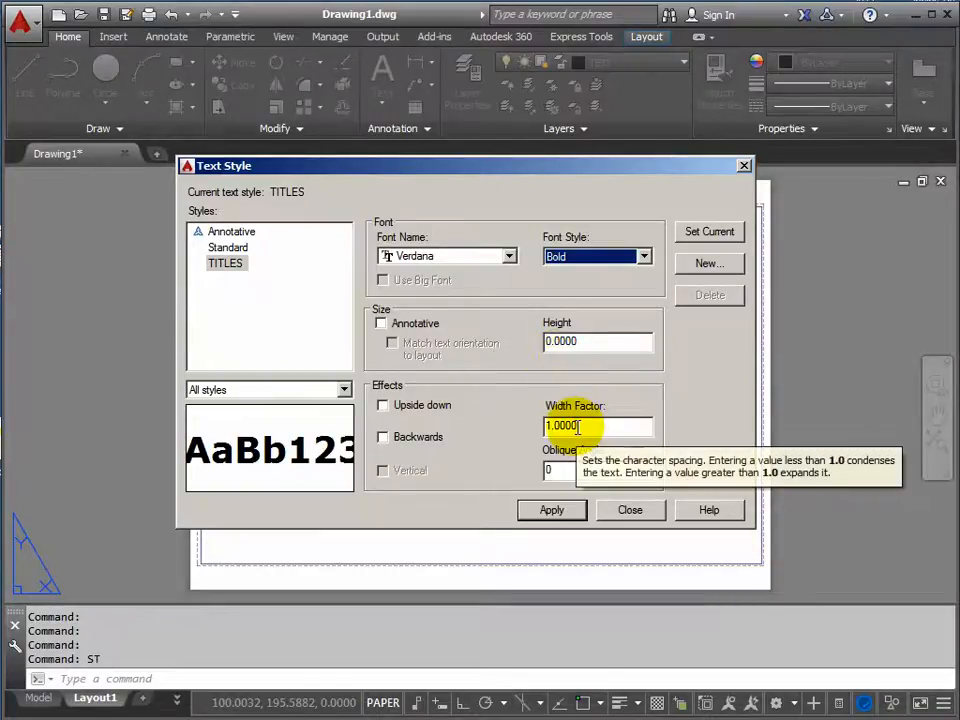
{"action": "left_click_drag", "start_coordinate": [577, 426], "coordinate": [518, 425]}
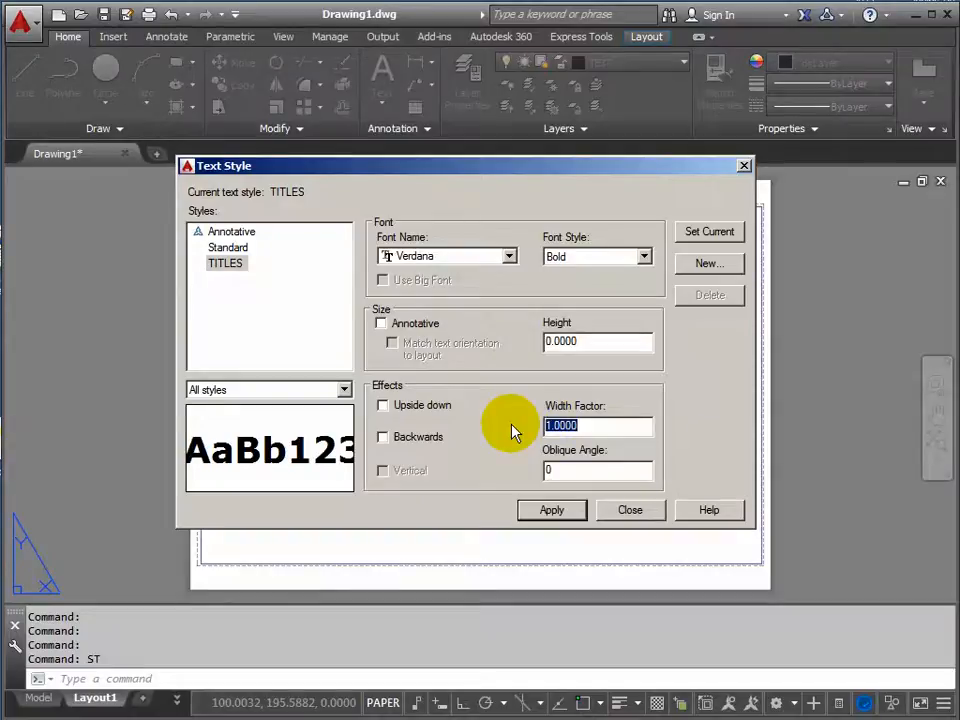
{"action": "type", "text": "0.85"}
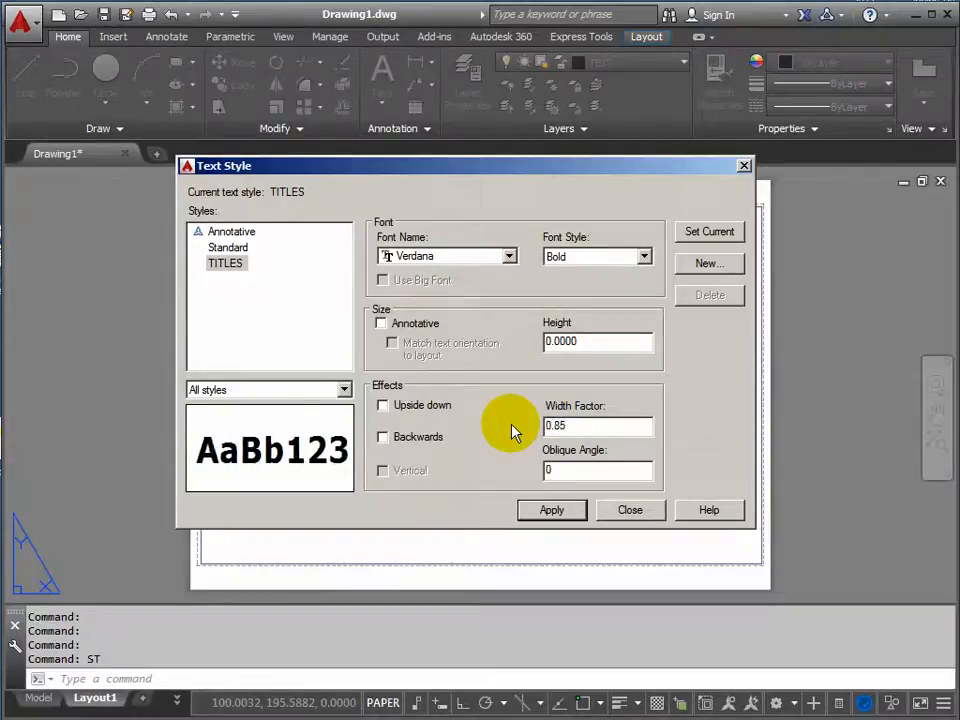
{"action": "left_click", "coordinate": [711, 234]}
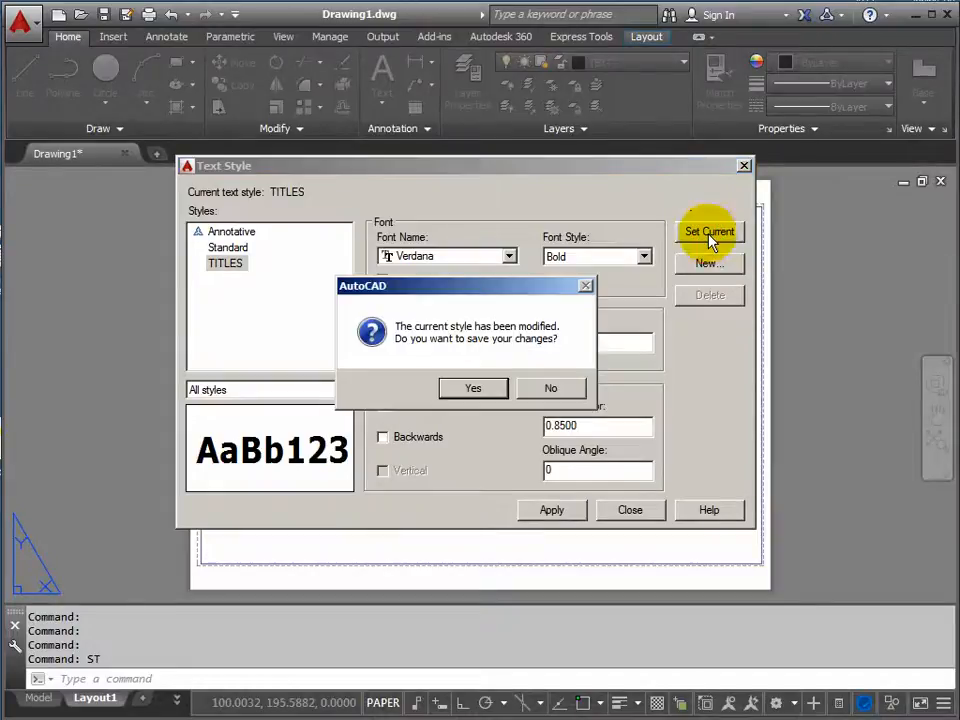
{"action": "left_click", "coordinate": [472, 388]}
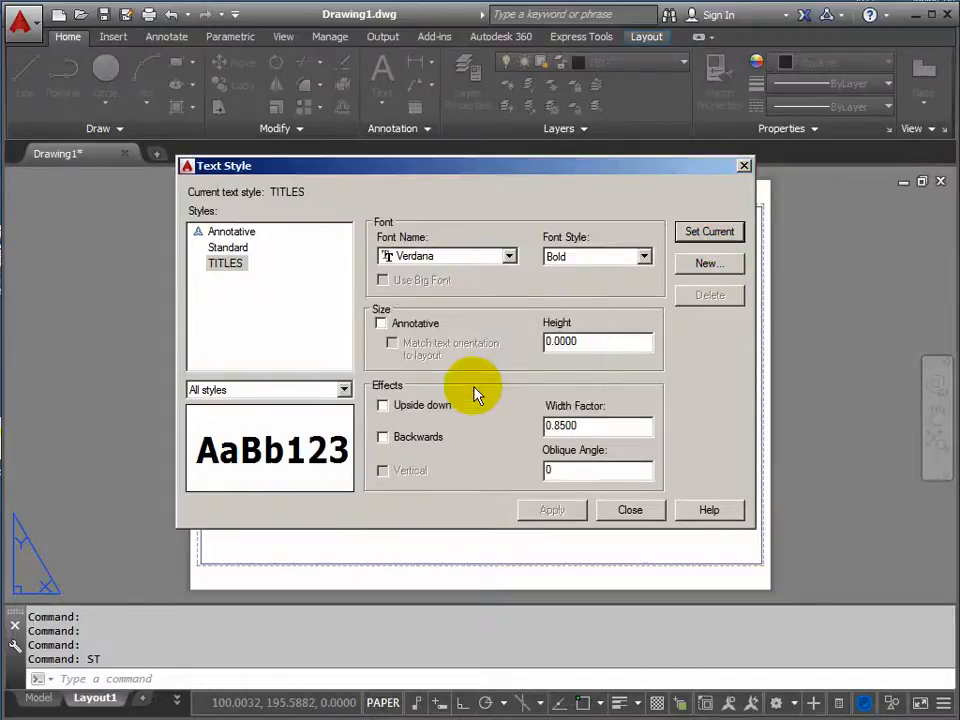
{"action": "left_click", "coordinate": [630, 510]}
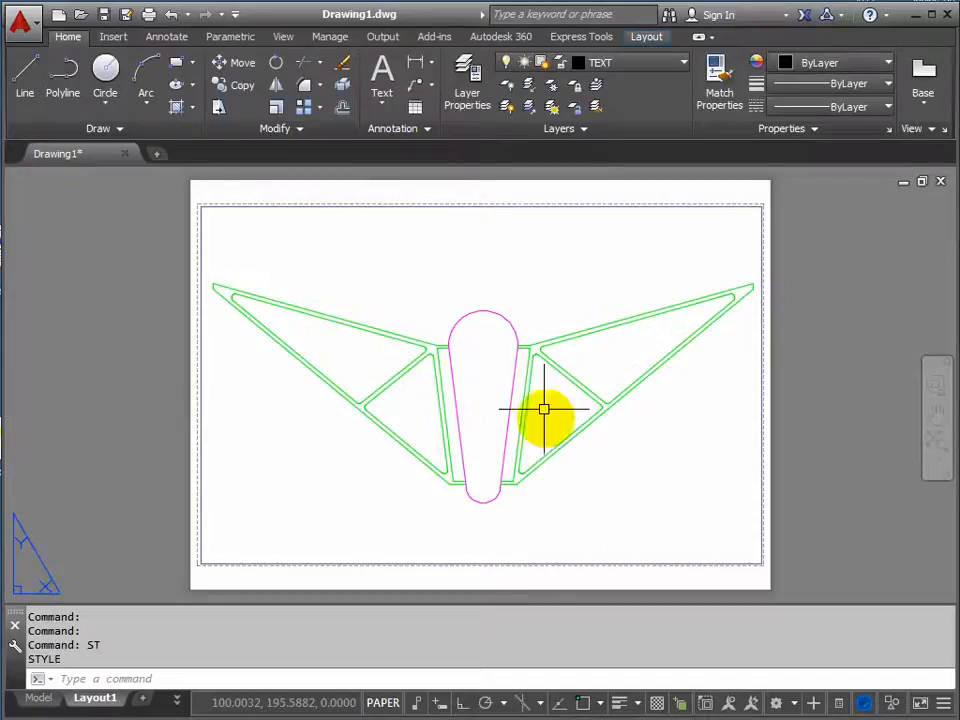
Start a single-line text near the sheet's lower-right corner with height 5 and rotation 0.
{"action": "left_click", "coordinate": [382, 107]}
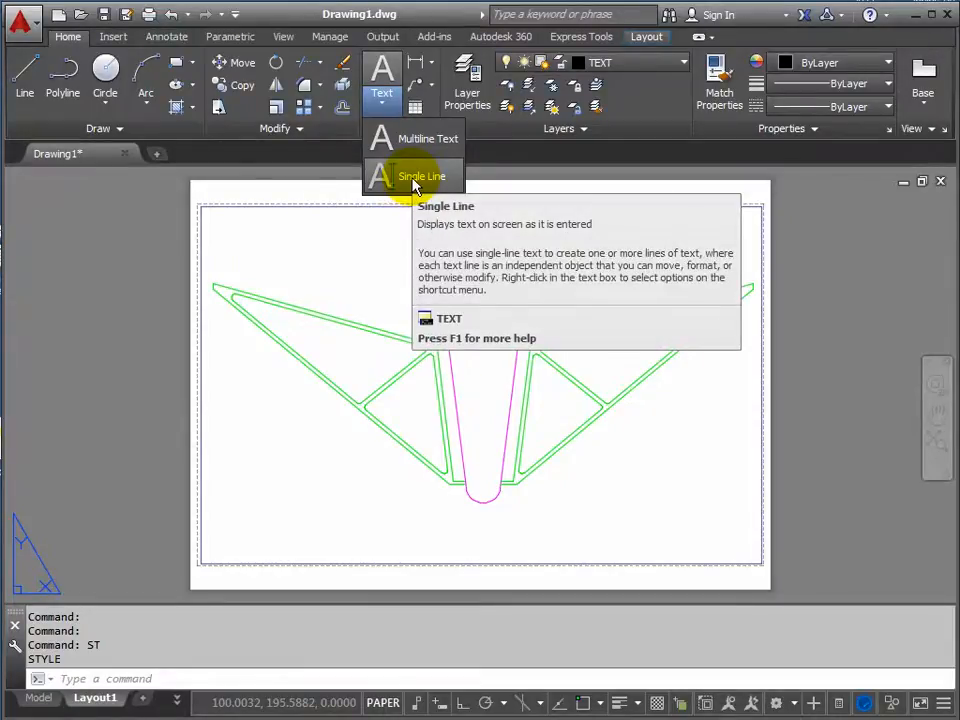
{"action": "left_click", "coordinate": [413, 180]}
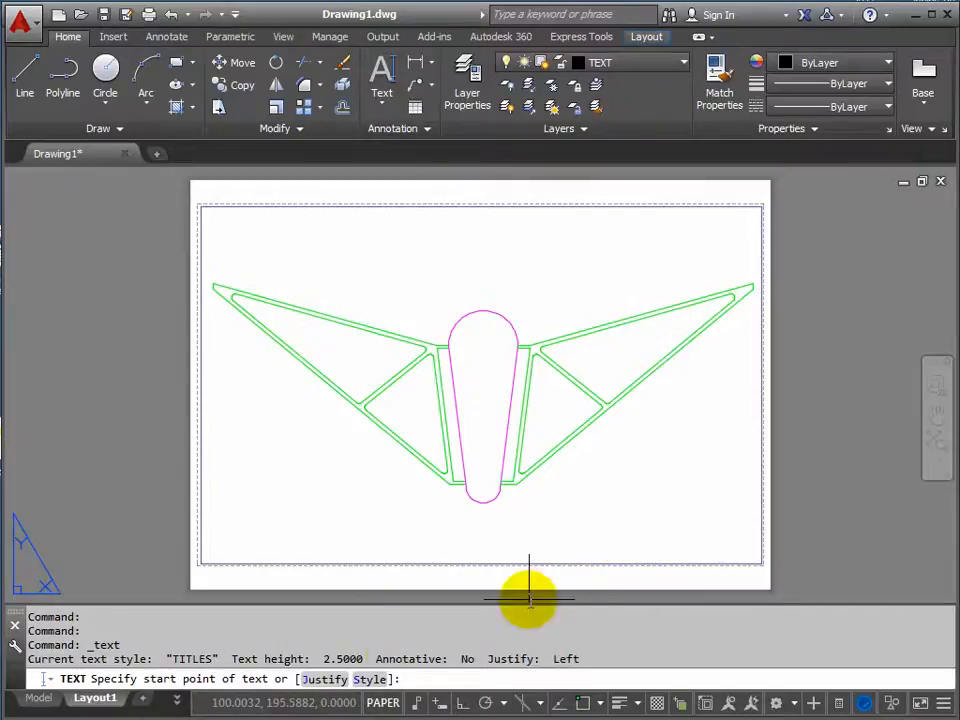
{"action": "left_click", "coordinate": [576, 535]}
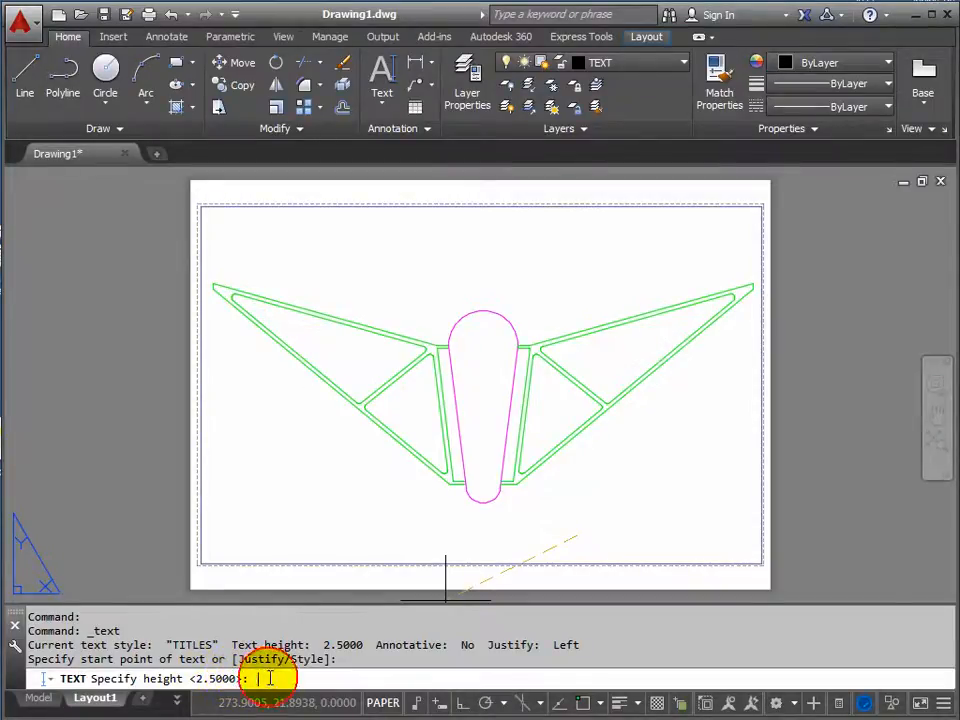
{"action": "type", "text": "5"}
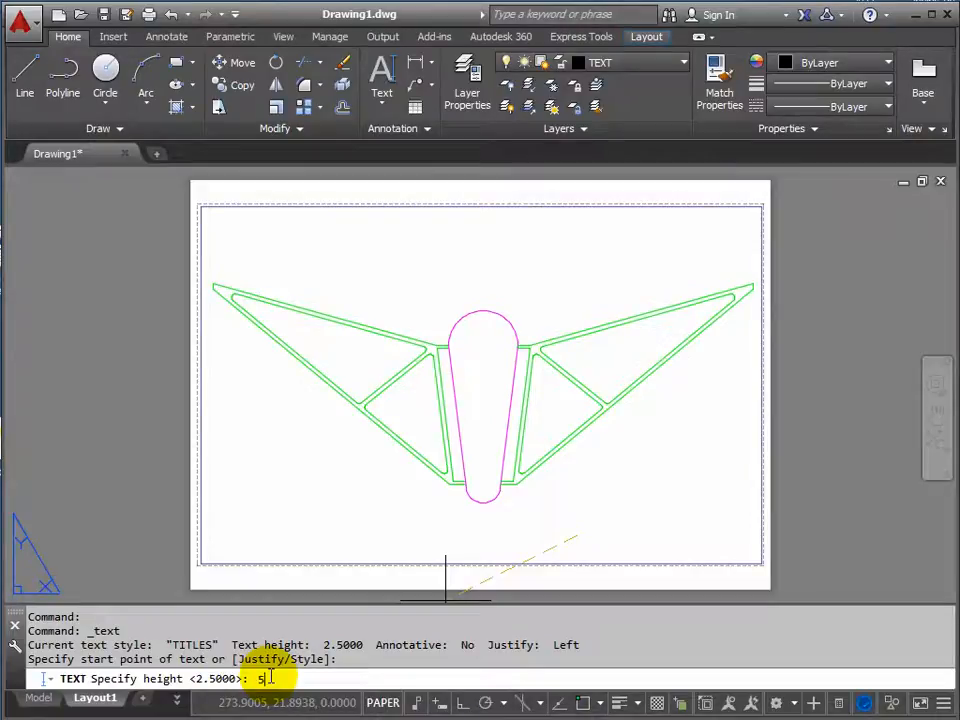
{"action": "key", "text": "Return"}
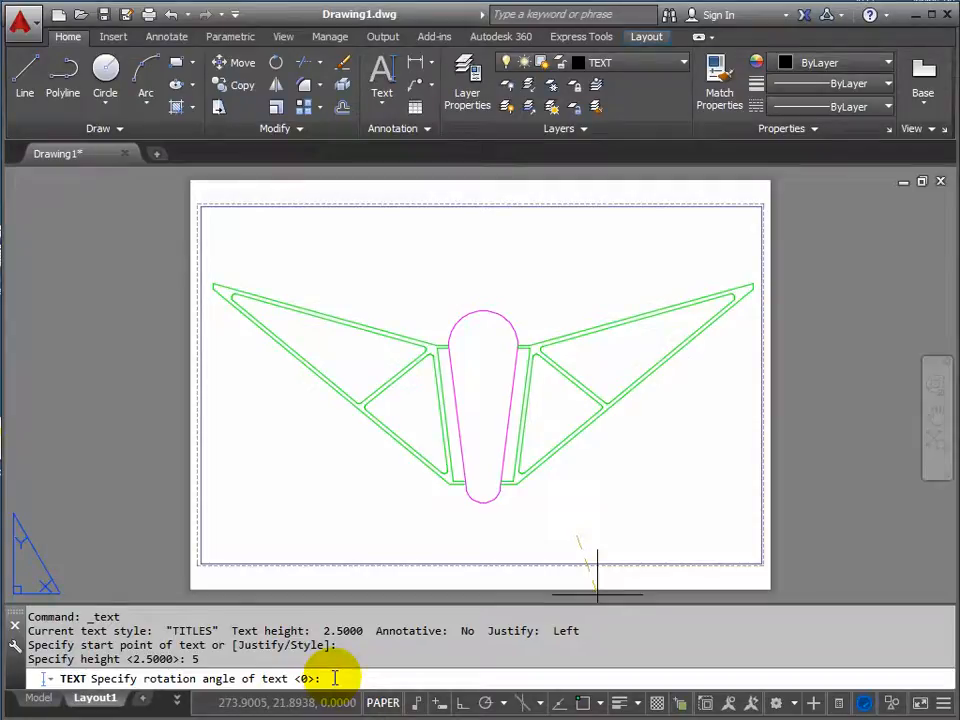
{"action": "key", "text": "Return"}
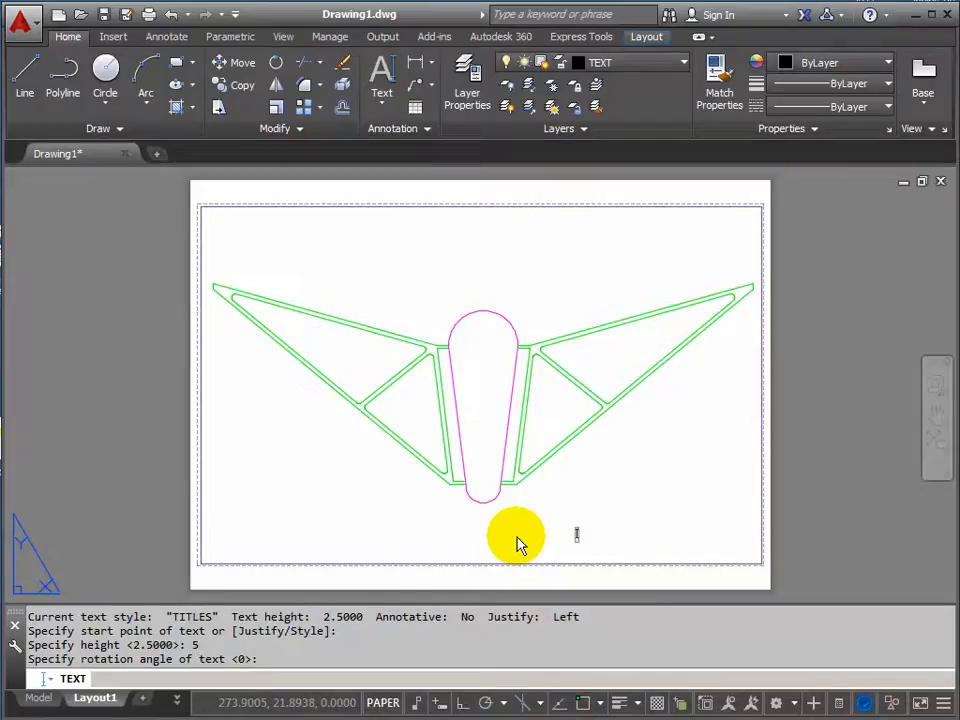
Enter the title as two lines of text, "TRUSS DETAIL" and "FINANCIAL TIMES PRINTWORKS".
{"action": "type", "text": "TRUSS DETAIL"}
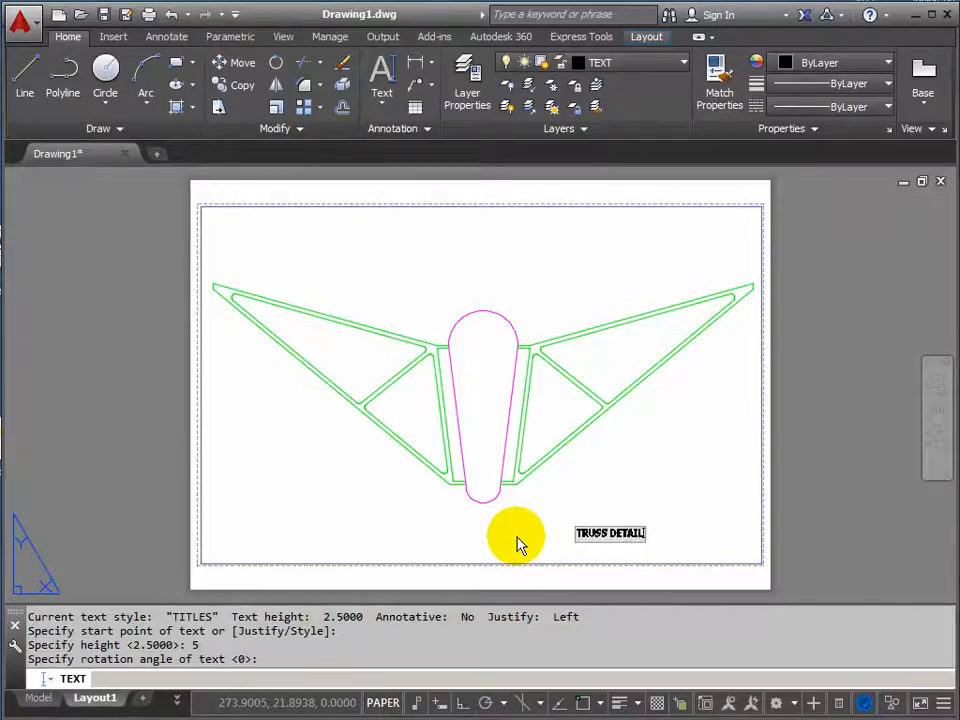
{"action": "key", "text": "Return"}
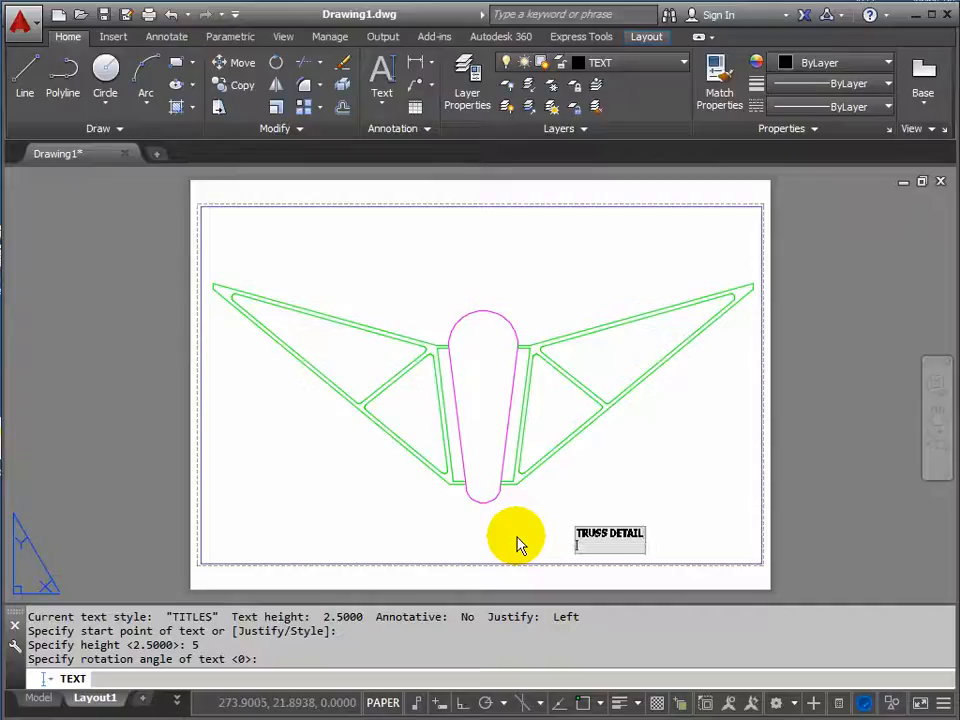
{"action": "type", "text": "FINANCIAL TIMES"}
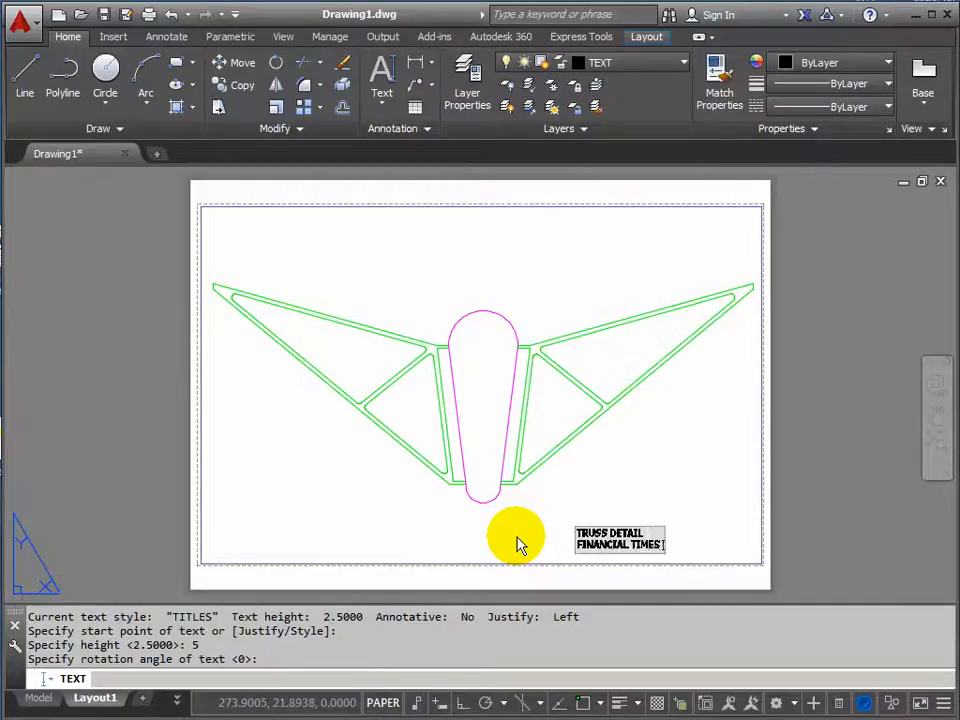
{"action": "type", "text": " PRINTWORKS"}
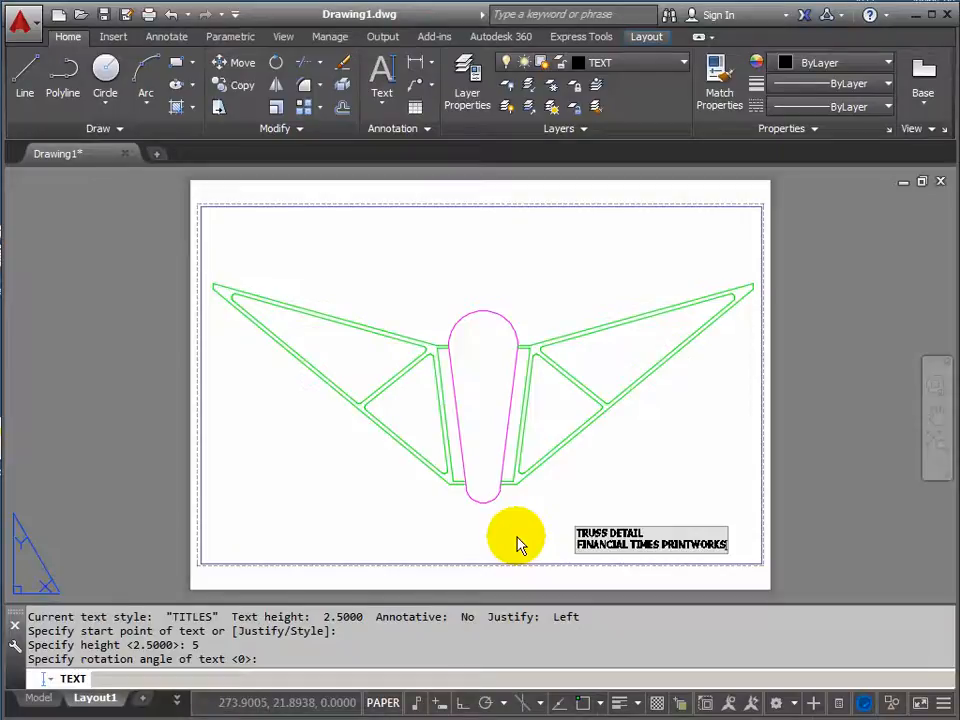
{"action": "key", "text": "Return"}
{"action": "key", "text": "Return"}
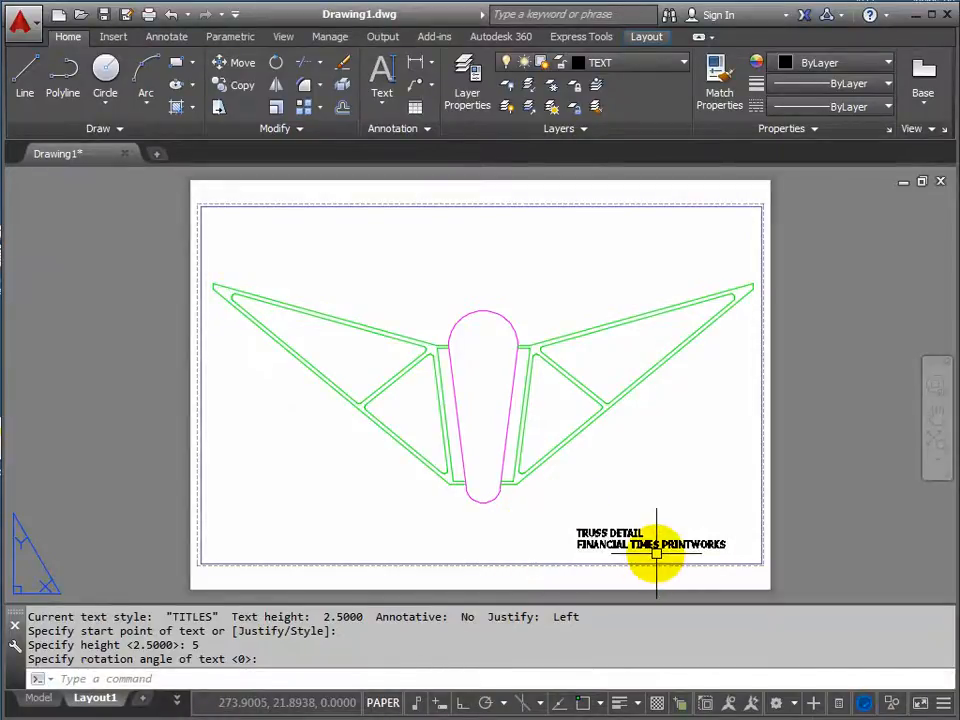
Move both title lines together closer to the lower-right corner of the viewport border.
{"action": "scroll", "coordinate": [655, 555], "scroll_direction": "up", "scroll_amount": 5}
{"action": "scroll", "coordinate": [650, 545], "scroll_direction": "down", "scroll_amount": 2}
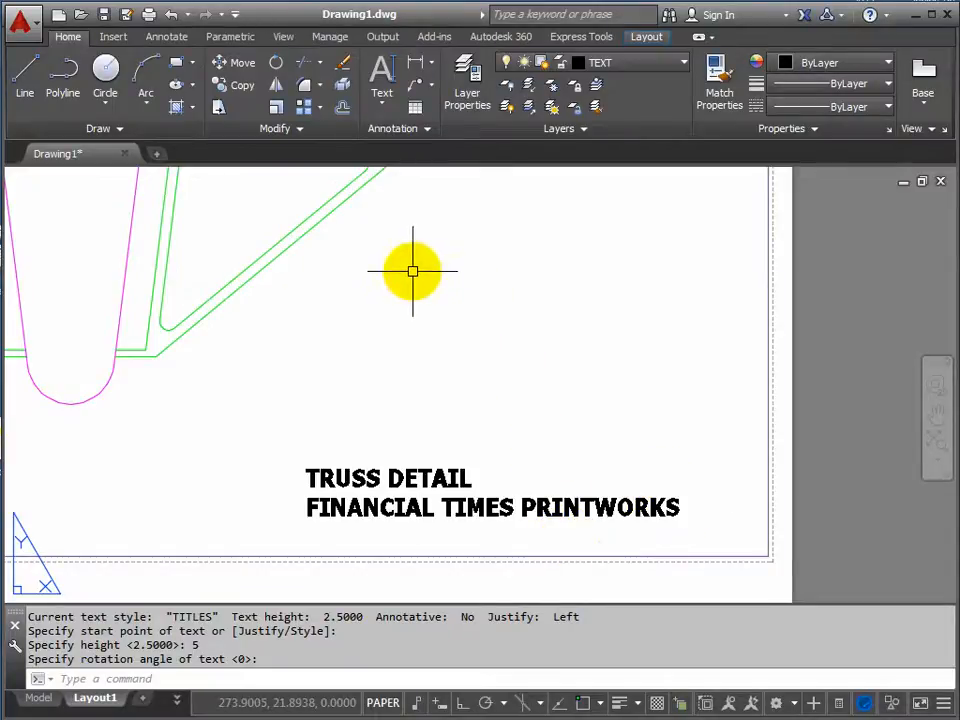
{"action": "left_click", "coordinate": [237, 66]}
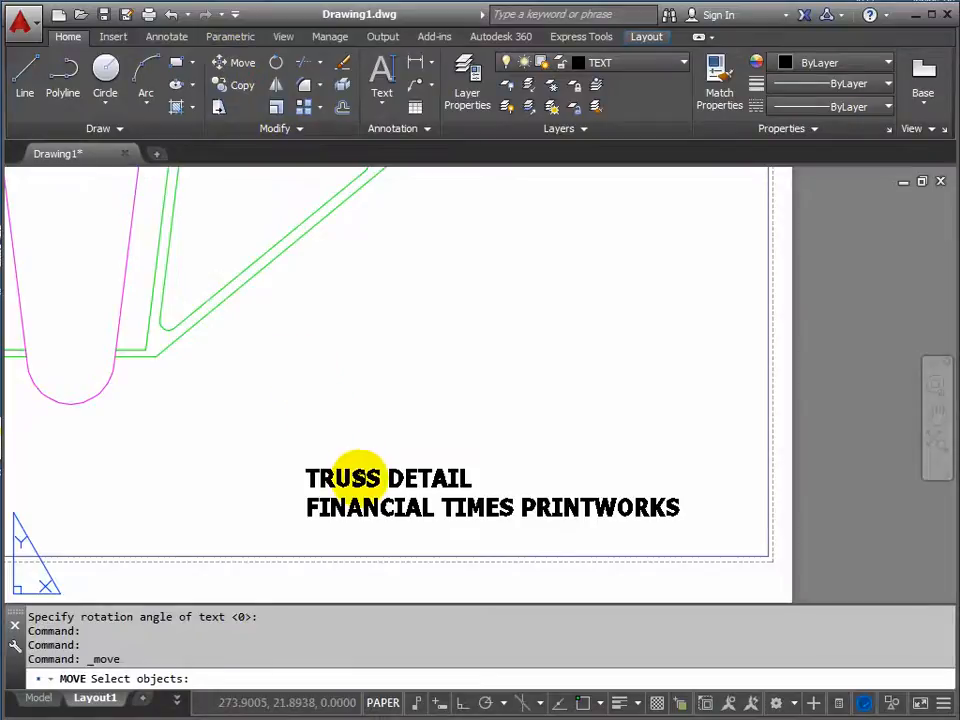
{"action": "left_click", "coordinate": [358, 477]}
{"action": "left_click", "coordinate": [362, 508]}
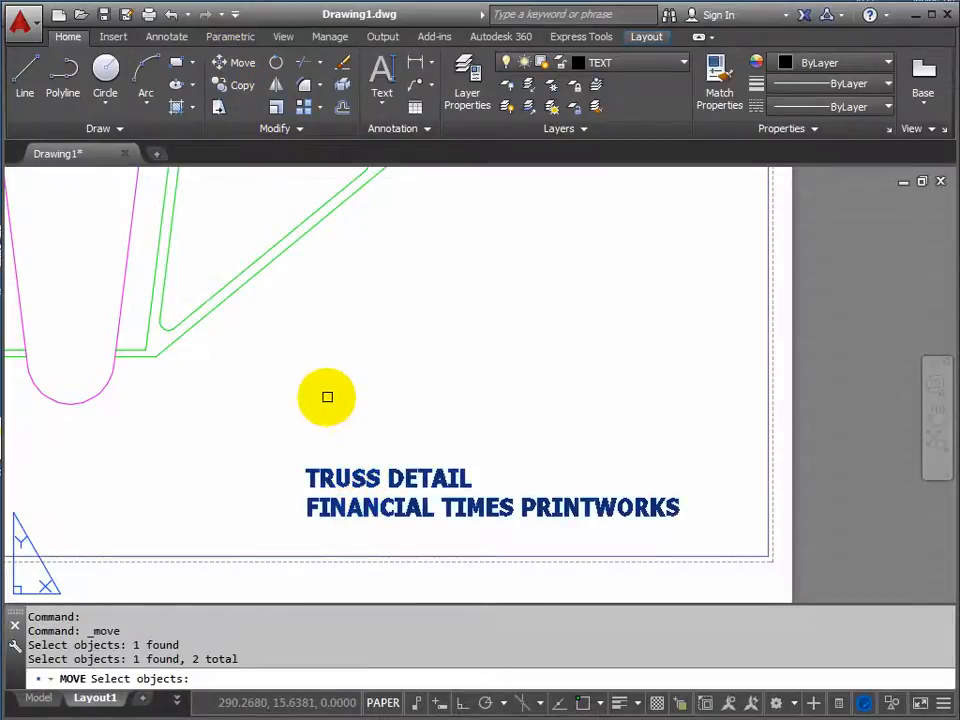
{"action": "key", "text": "Return"}
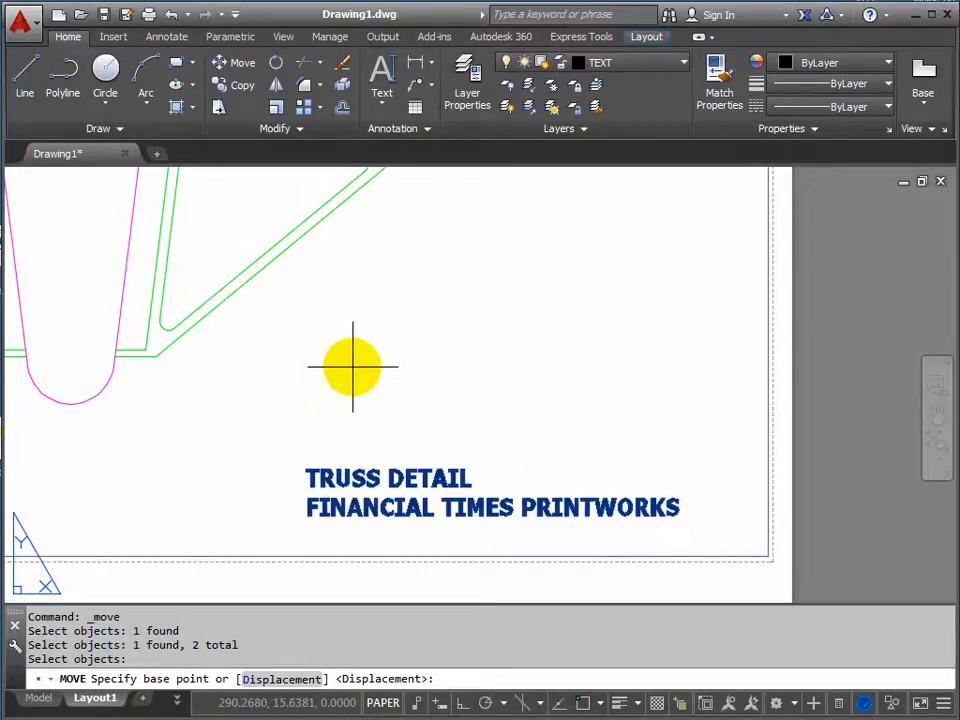
{"action": "left_click", "coordinate": [352, 366]}
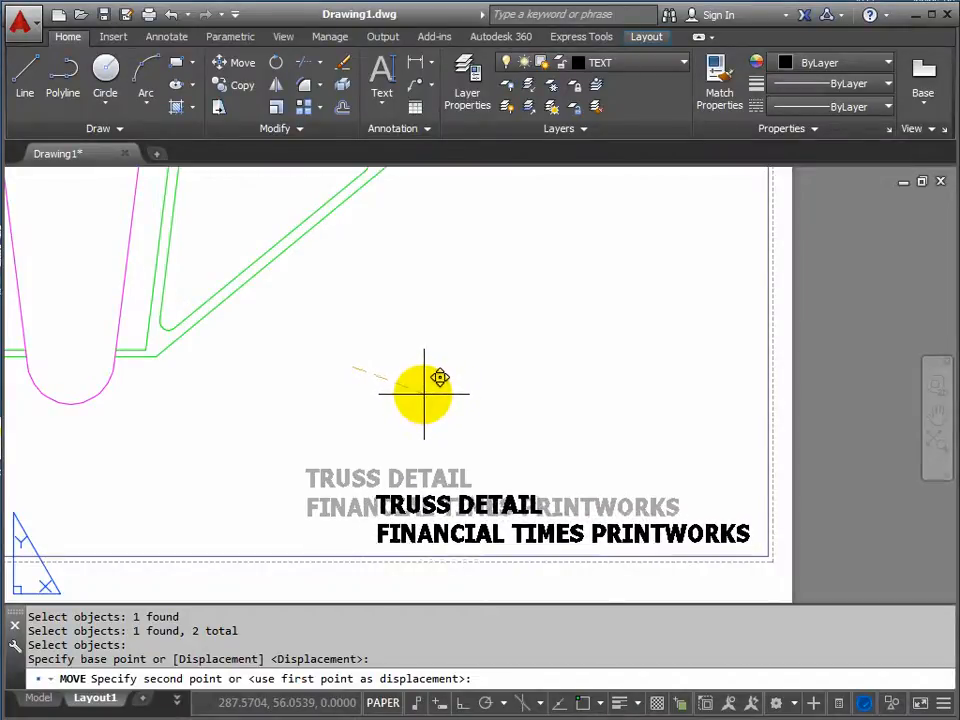
{"action": "left_click", "coordinate": [424, 393]}
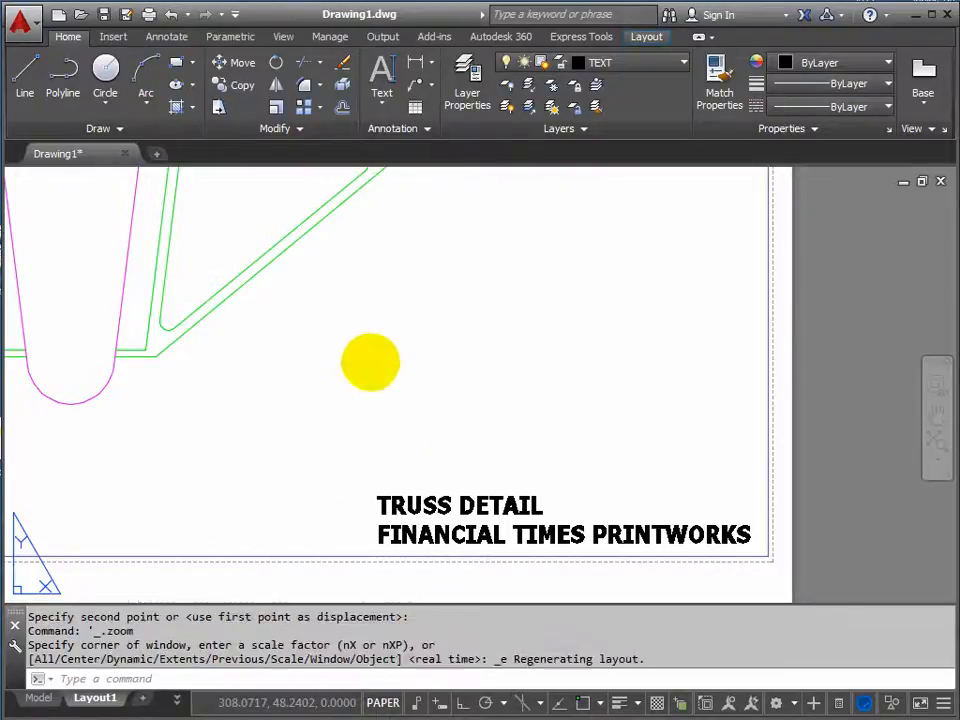
Preview the plot of Layout1 with the whole sheet and the title text.
{"action": "middle_click", "coordinate": [371, 362]}
{"action": "middle_click", "coordinate": [371, 362]}
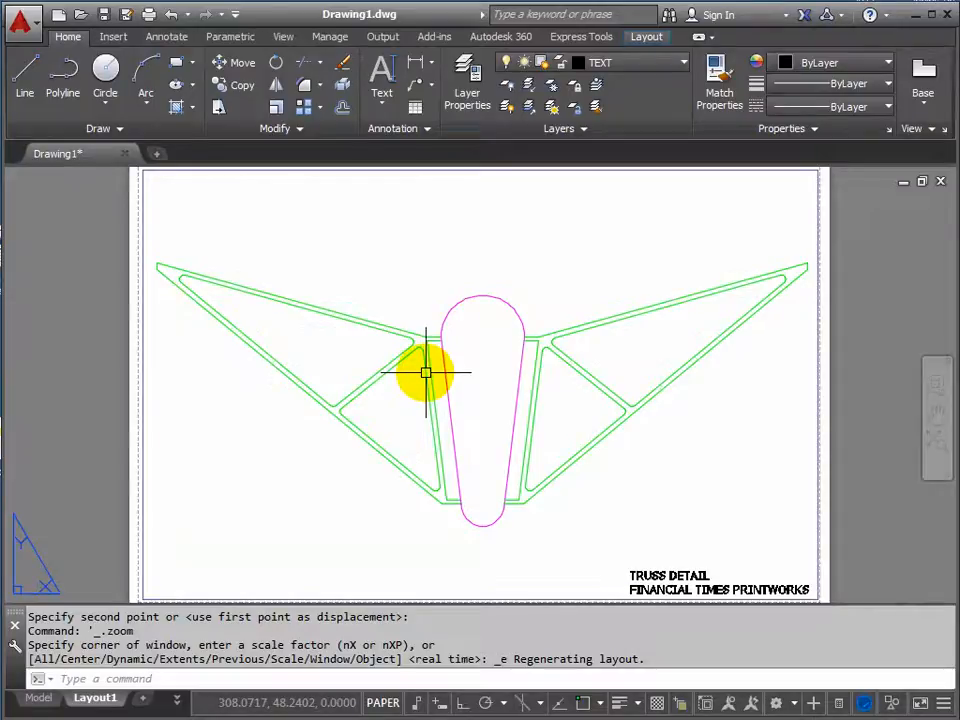
{"action": "key", "text": "Return"}
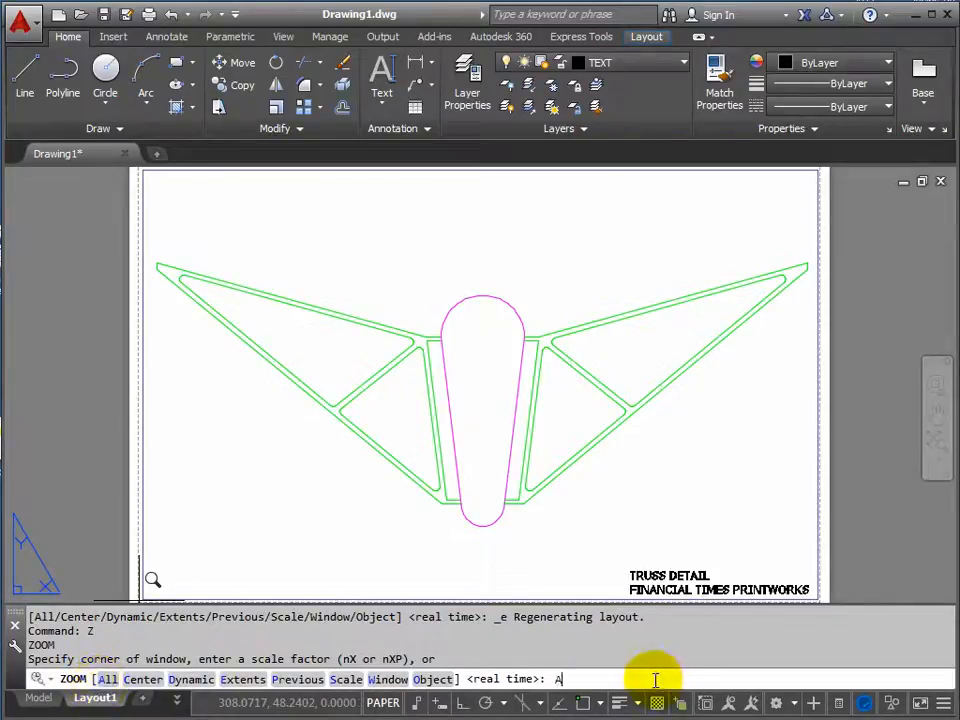
{"action": "key", "text": "Return"}
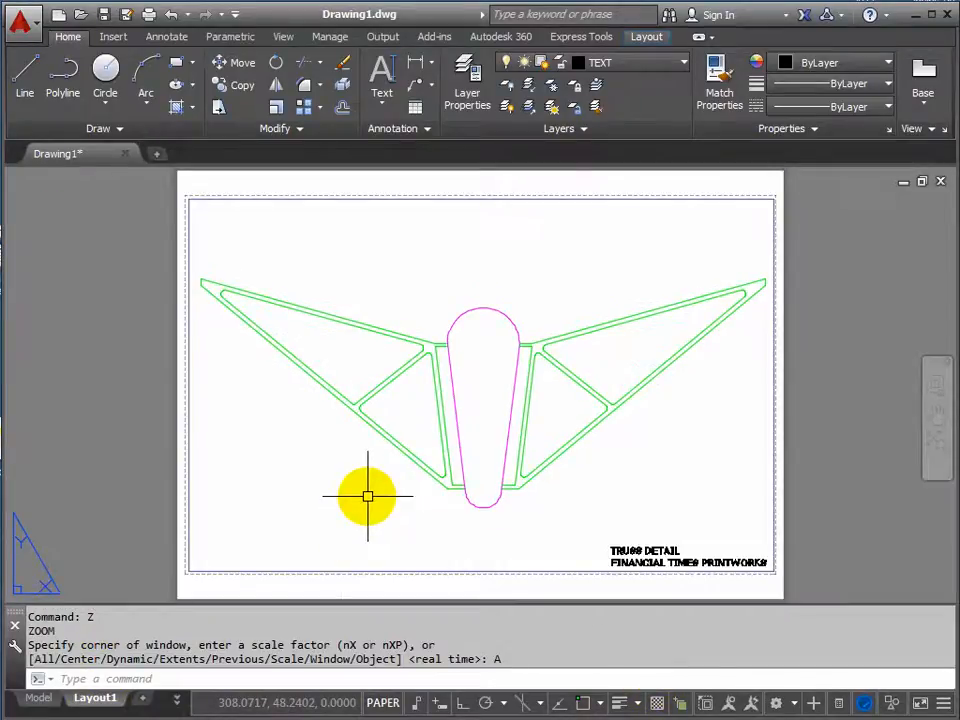
{"action": "right_click", "coordinate": [97, 700]}
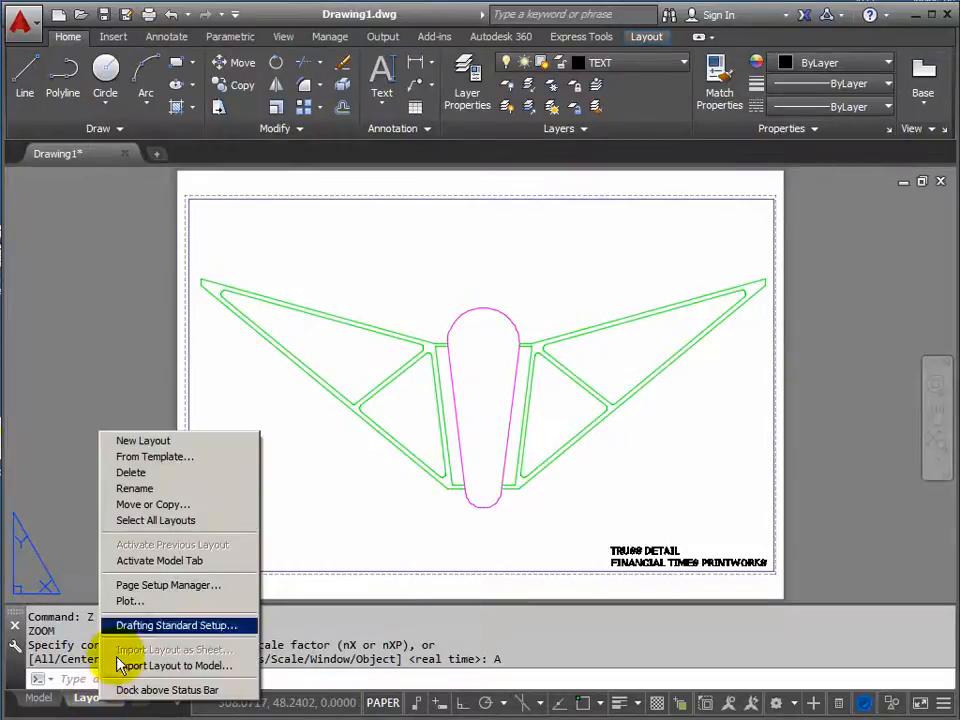
{"action": "left_click", "coordinate": [141, 604]}
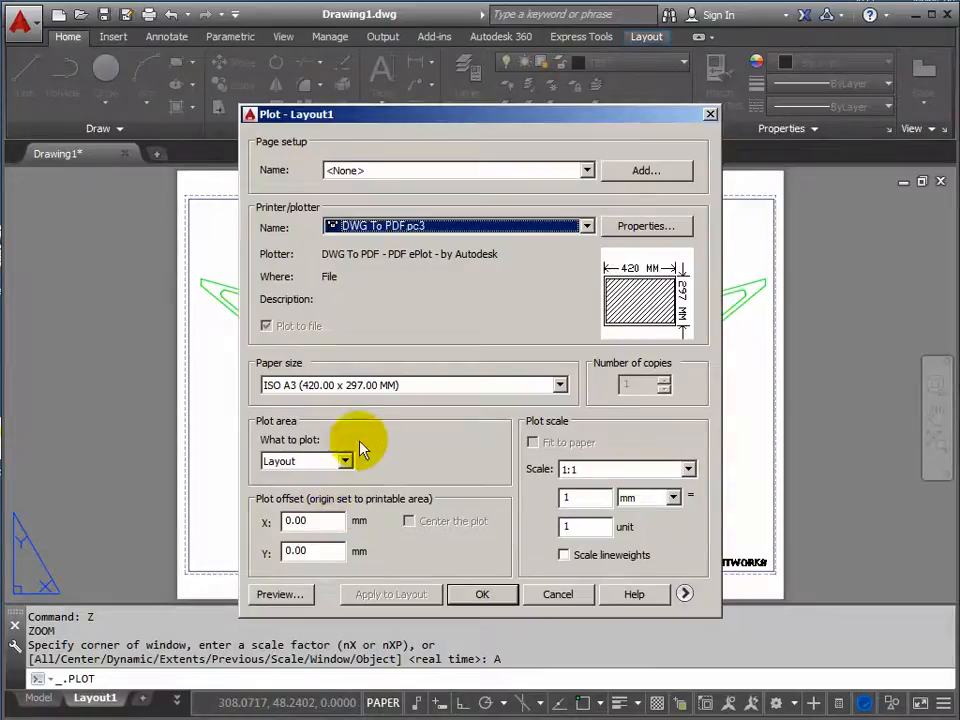
{"action": "left_click", "coordinate": [277, 595]}
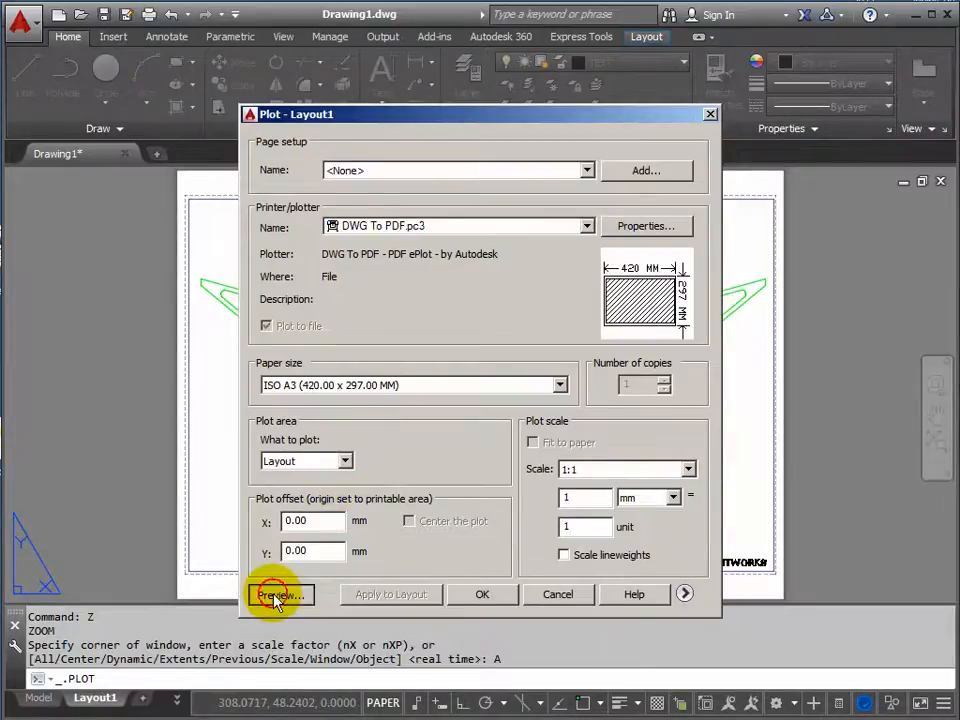
{"action": "scroll", "coordinate": [568, 516], "scroll_direction": "up", "scroll_amount": 3}
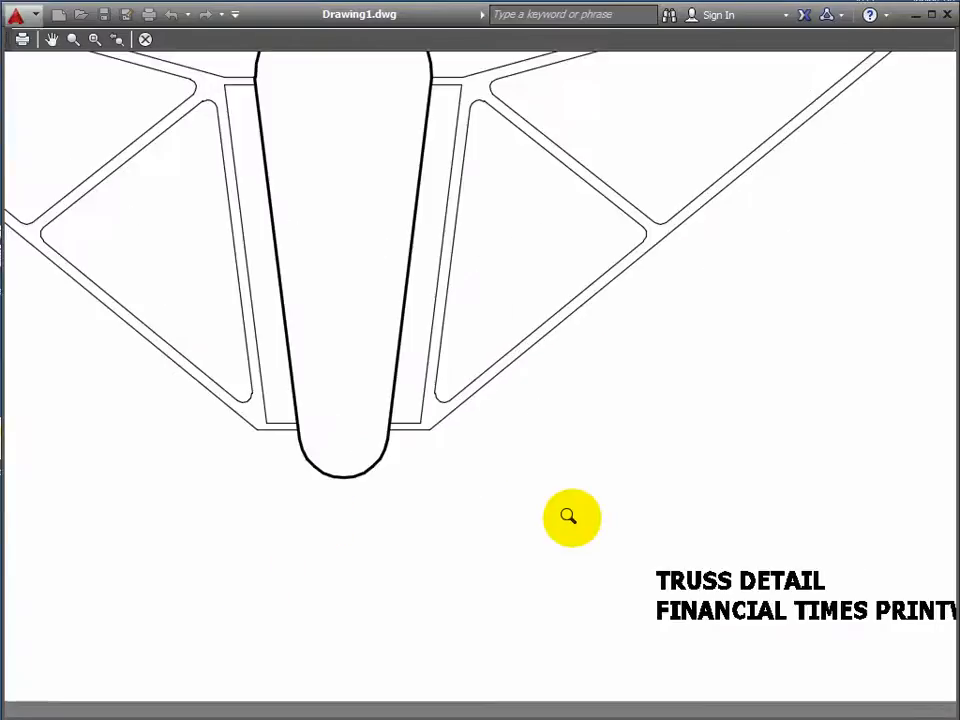
{"action": "scroll", "coordinate": [579, 516], "scroll_direction": "down", "scroll_amount": 5}
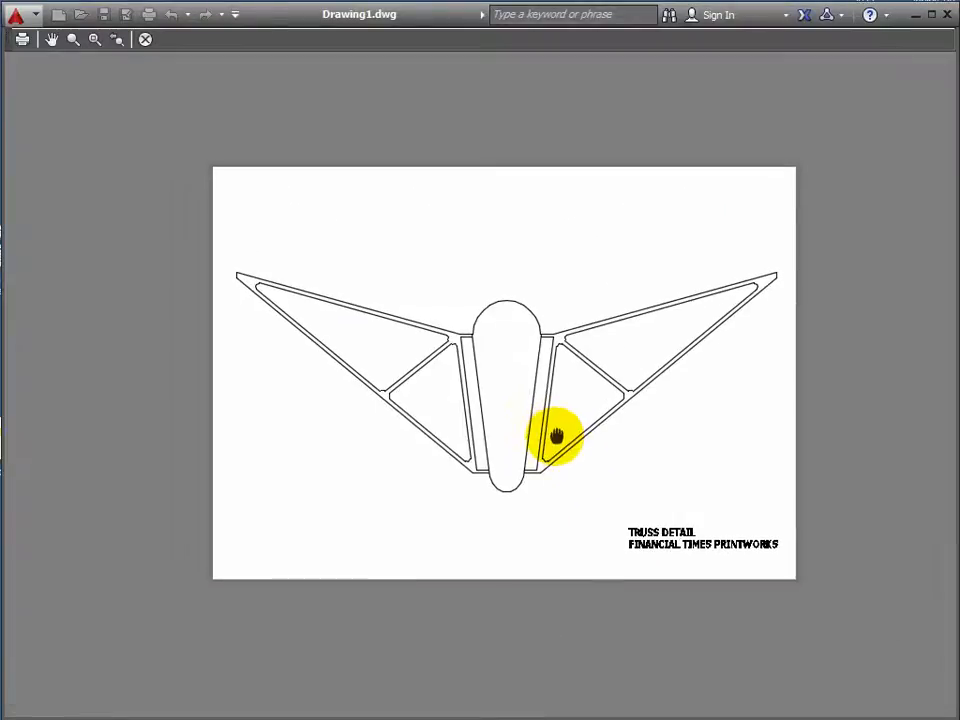
Plot the previewed layout to the Desktop as Drawing1-Layout1.pdf.
{"action": "right_click", "coordinate": [507, 389]}
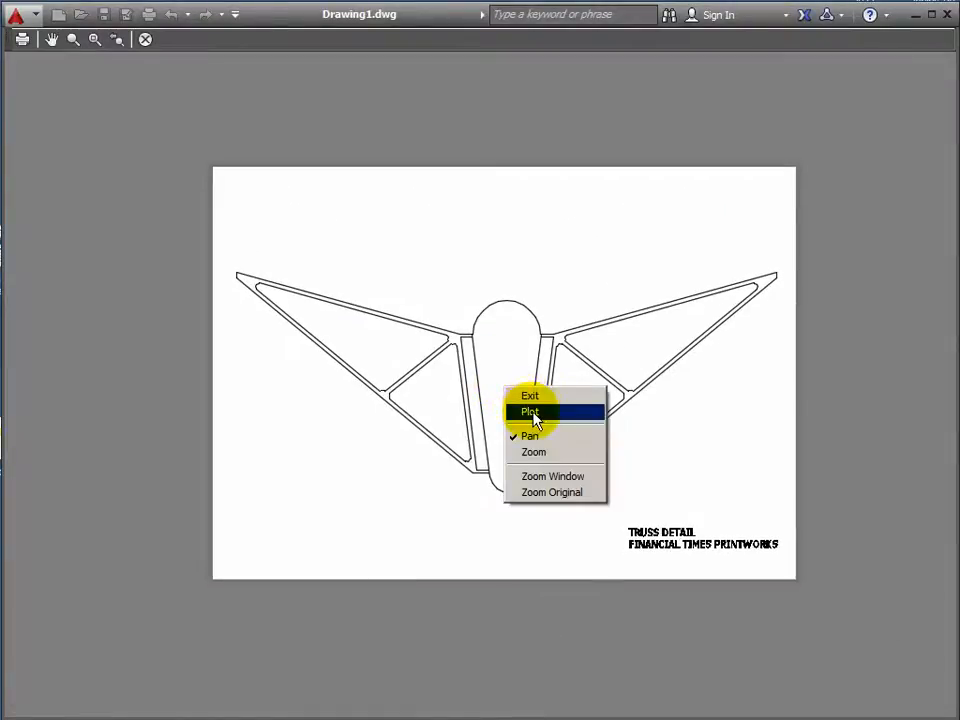
{"action": "left_click", "coordinate": [533, 413]}
{"action": "left_click_drag", "start_coordinate": [320, 170], "coordinate": [462, 170]}
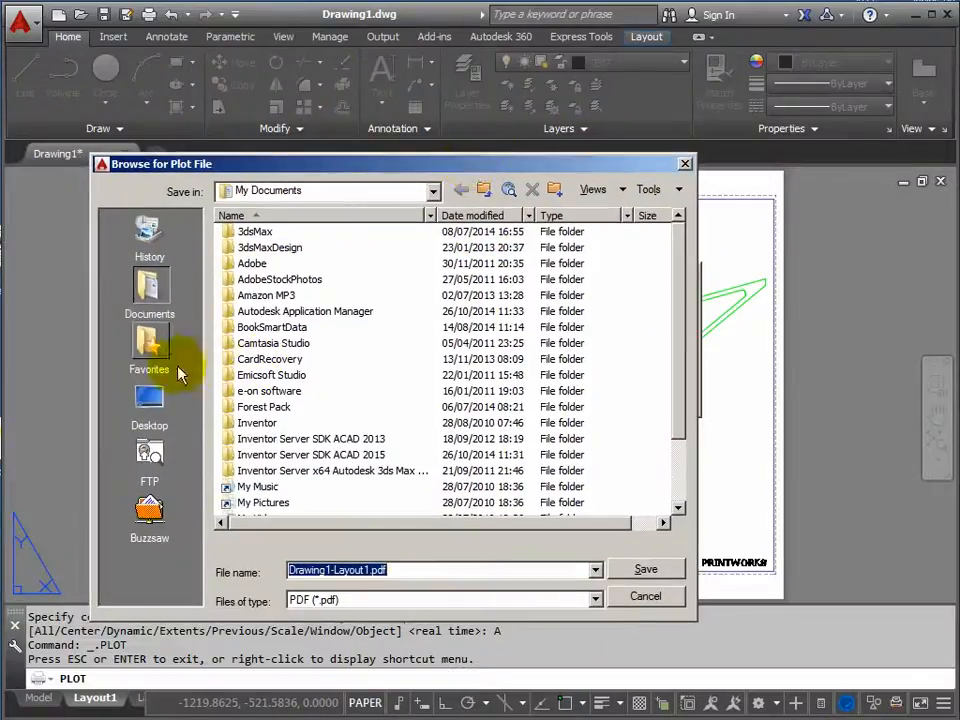
{"action": "left_click", "coordinate": [158, 417]}
{"action": "left_click", "coordinate": [645, 570]}
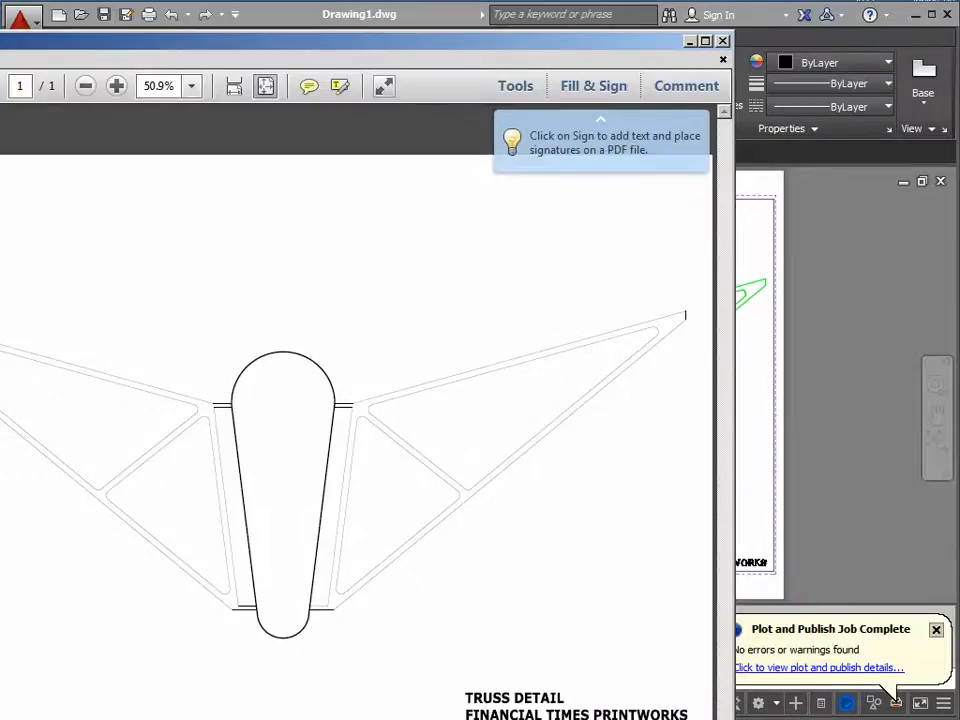
In Adobe Reader, examine the lineweights at 200% where the arm meets the column, and toggle the ARM layer off and on.
{"action": "left_click_drag", "start_coordinate": [230, 33], "coordinate": [443, 111]}
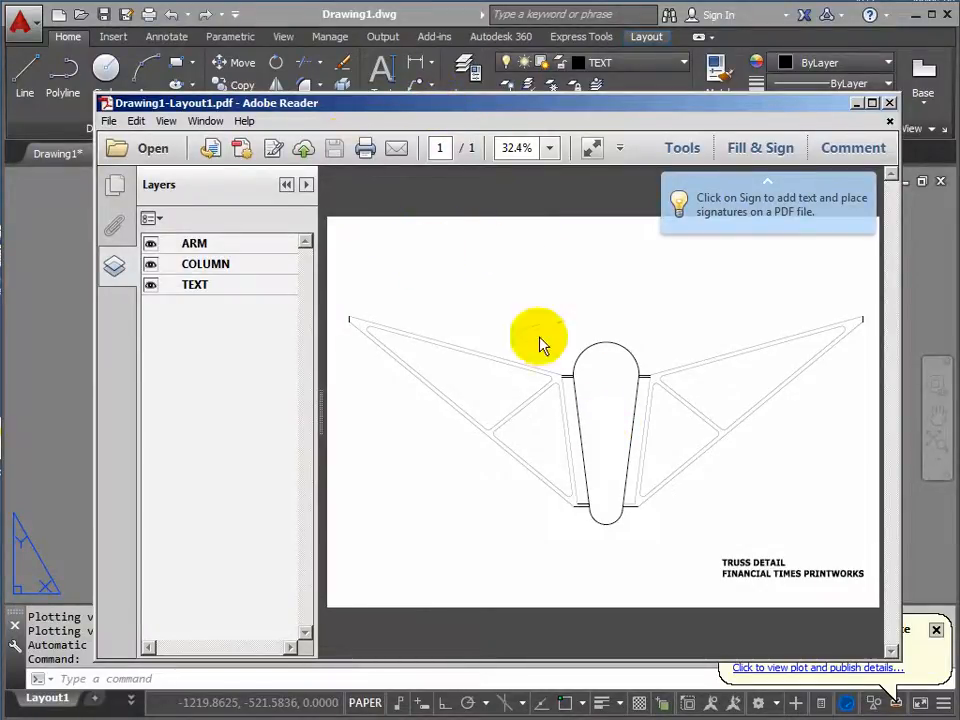
{"action": "left_click", "coordinate": [551, 149]}
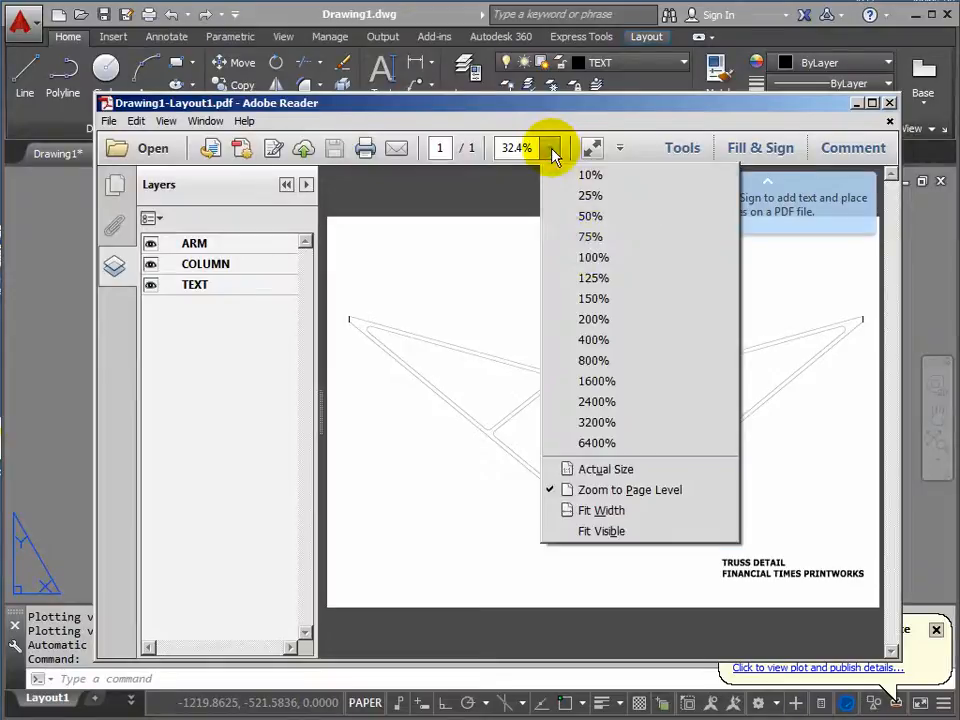
{"action": "left_click", "coordinate": [585, 319]}
{"action": "left_click_drag", "start_coordinate": [491, 651], "coordinate": [665, 652]}
{"action": "left_click_drag", "start_coordinate": [896, 236], "coordinate": [896, 408]}
{"action": "left_click_drag", "start_coordinate": [660, 651], "coordinate": [628, 651]}
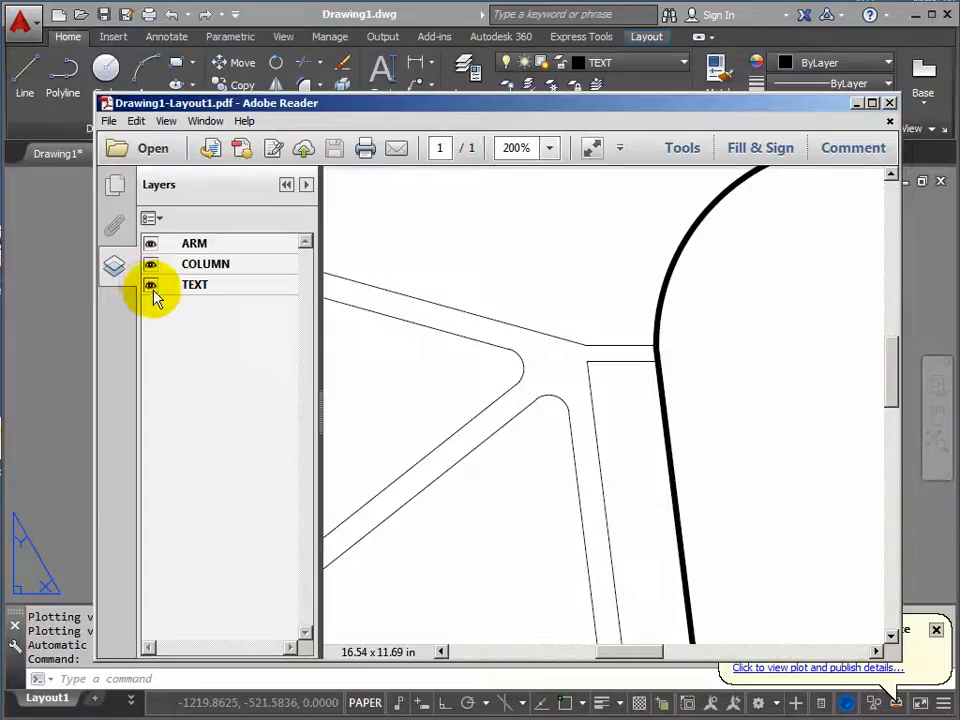
{"action": "left_click", "coordinate": [150, 245]}
{"action": "left_click", "coordinate": [151, 246]}
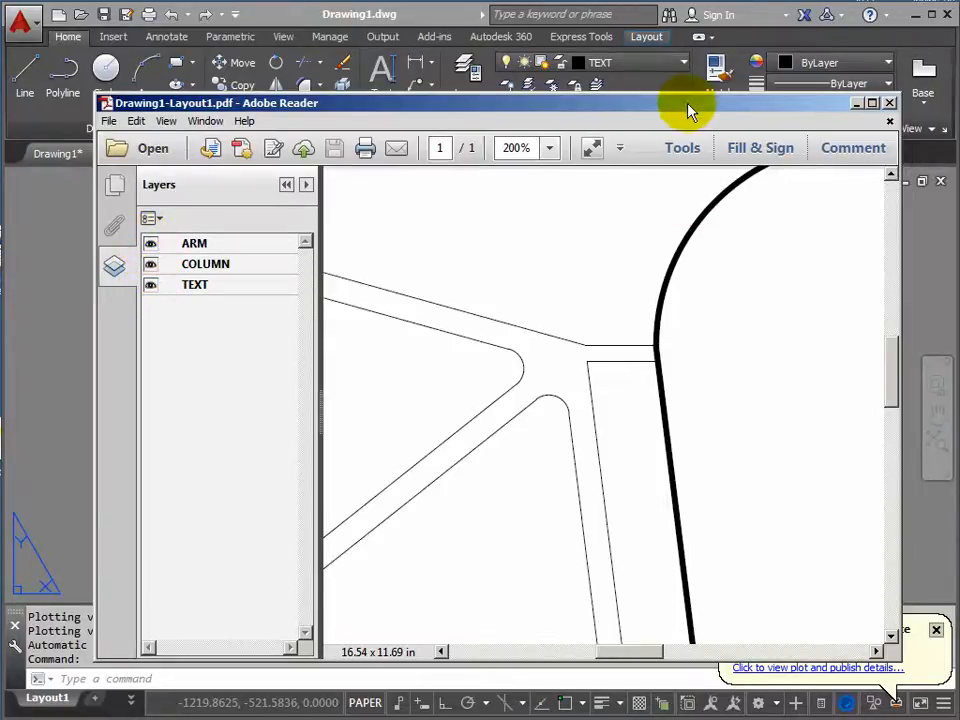
View the PDF at actual size and fitted to the window width, and close it to return to AutoCAD.
{"action": "left_click_drag", "start_coordinate": [670, 110], "coordinate": [648, 92]}
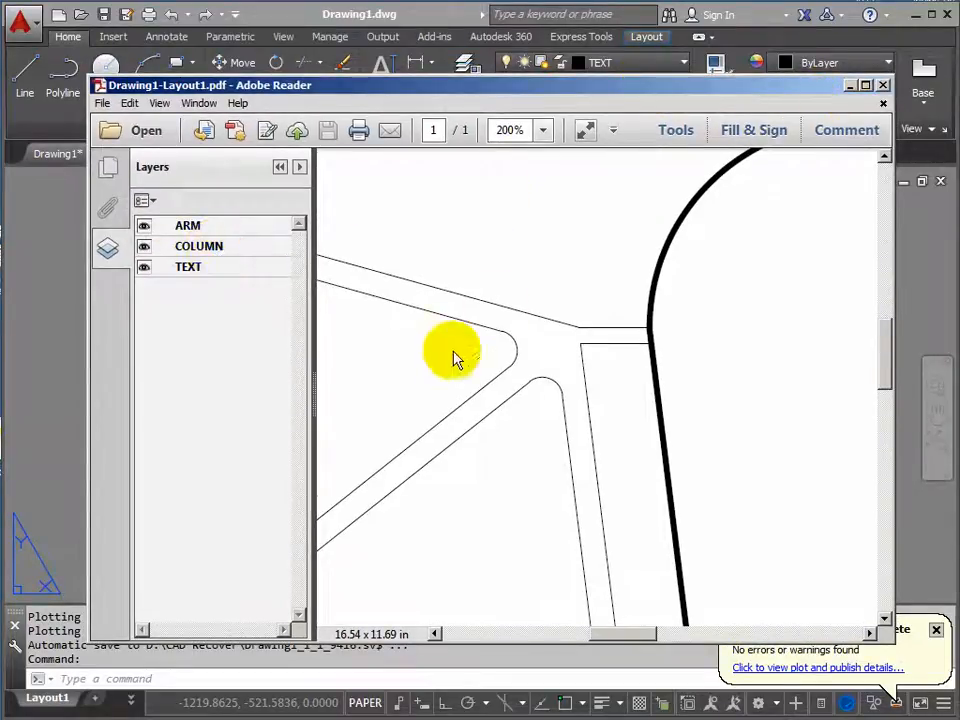
{"action": "left_click", "coordinate": [543, 130]}
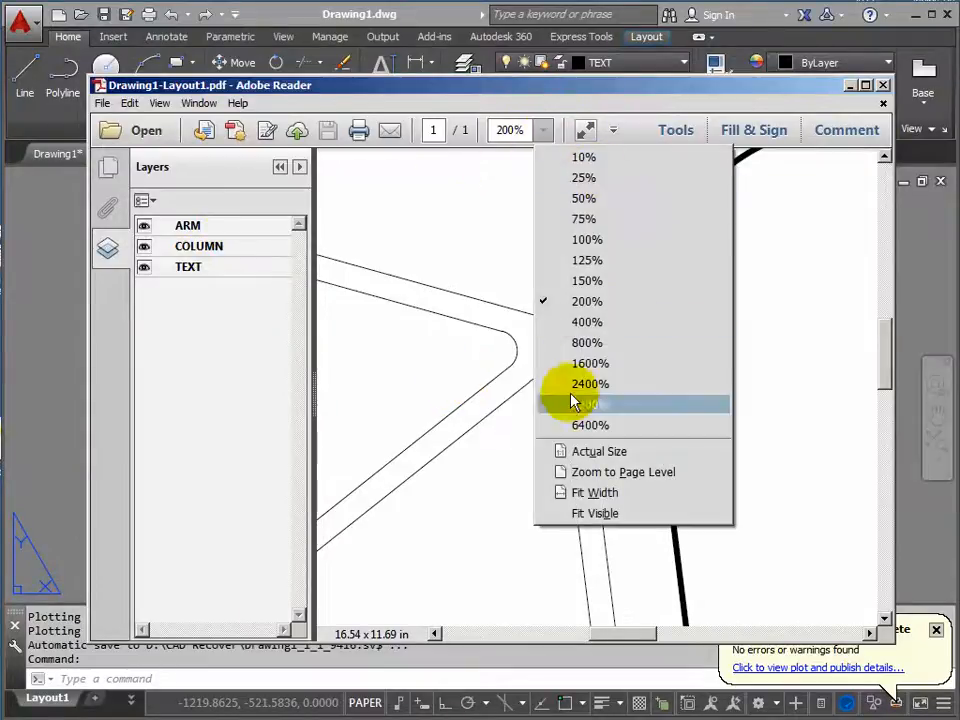
{"action": "left_click", "coordinate": [585, 451]}
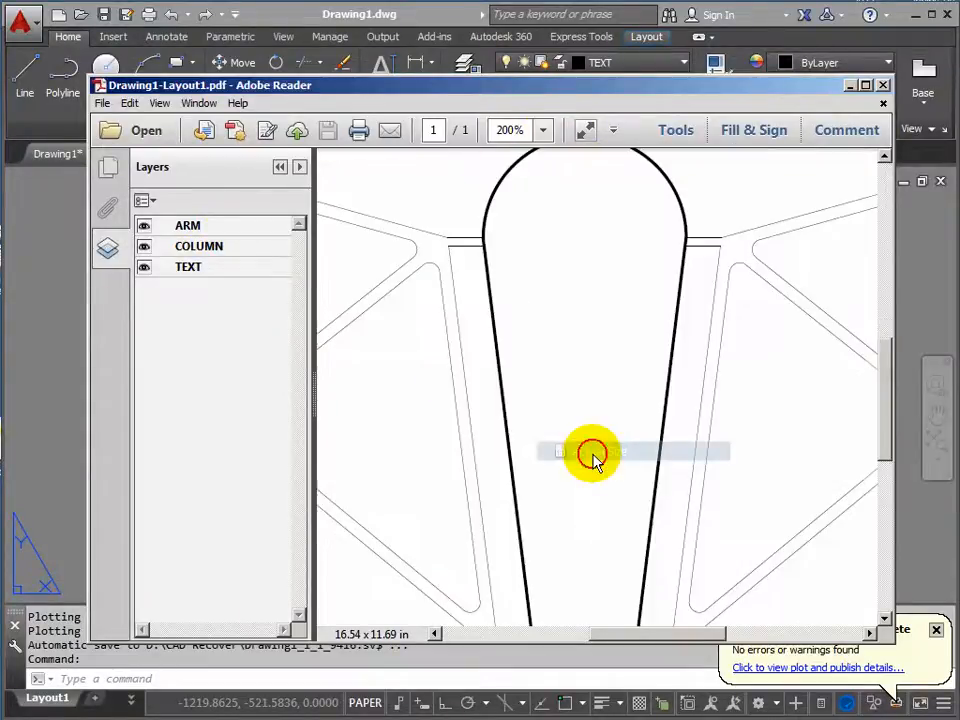
{"action": "left_click", "coordinate": [546, 131]}
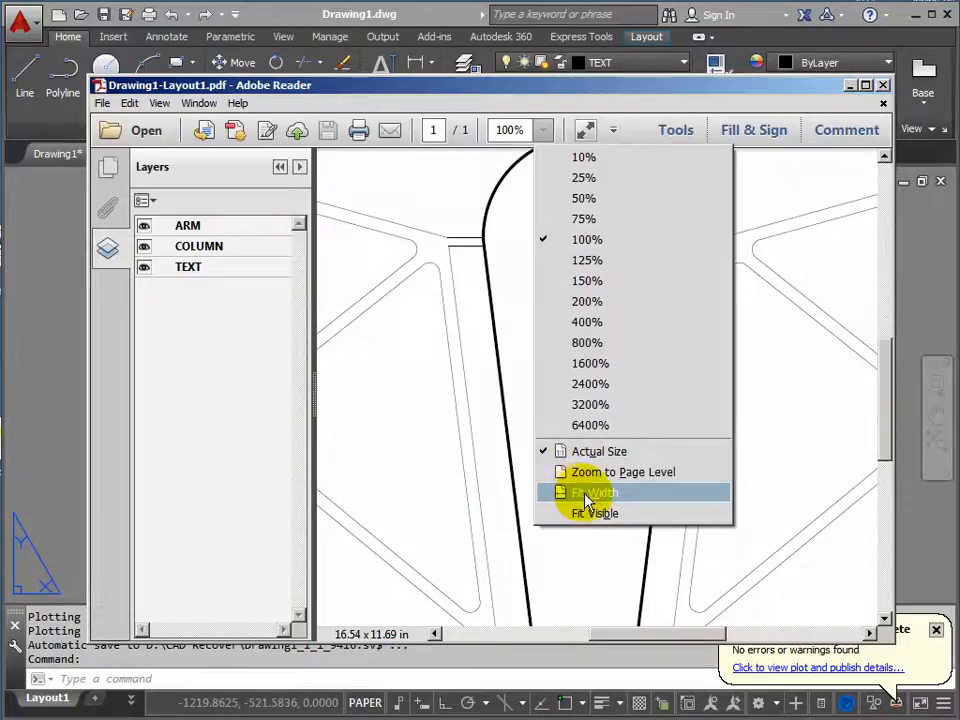
{"action": "left_click", "coordinate": [586, 494]}
{"action": "mouse_move", "coordinate": [510, 86]}
{"action": "left_mouse_down"}
{"action": "mouse_move", "coordinate": [507, 129]}
{"action": "mouse_move", "coordinate": [510, 77]}
{"action": "mouse_move", "coordinate": [512, 89]}
{"action": "left_mouse_up"}
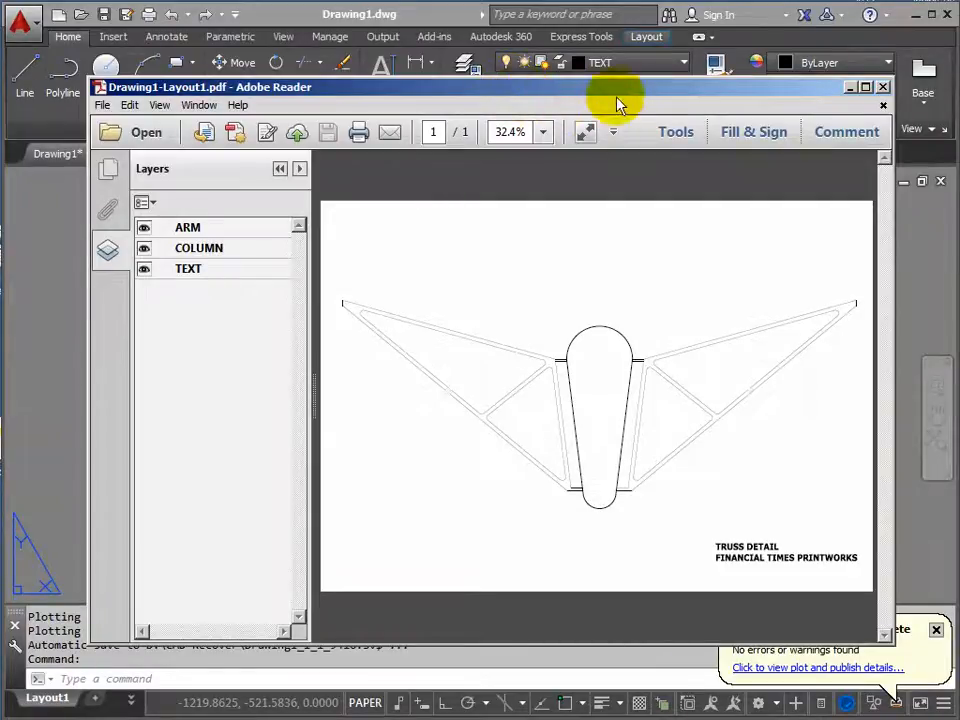
{"action": "left_click", "coordinate": [880, 89]}
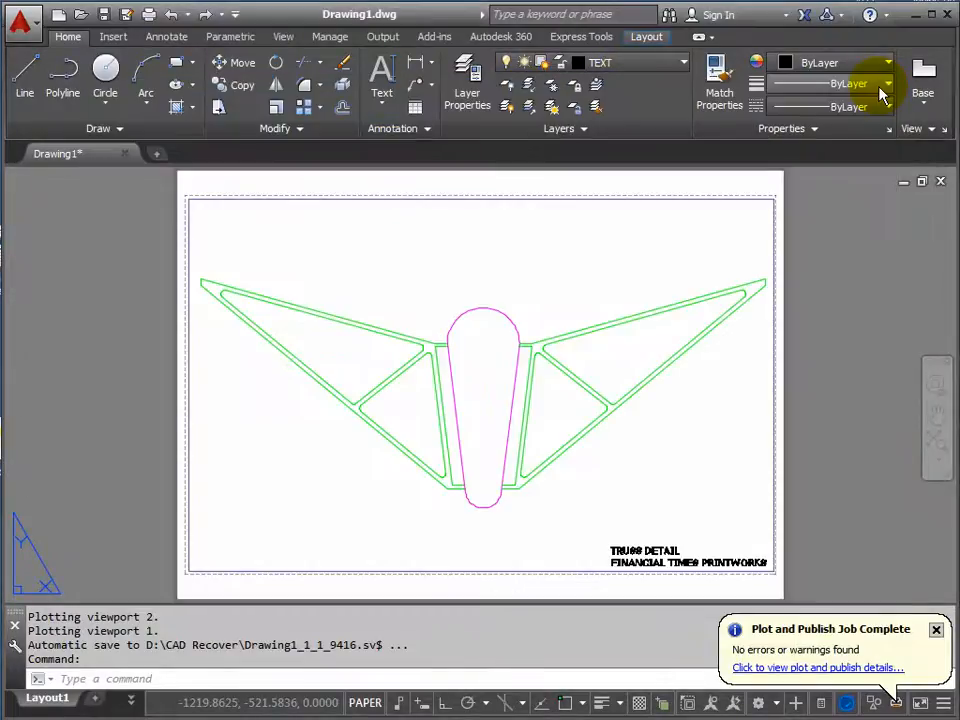